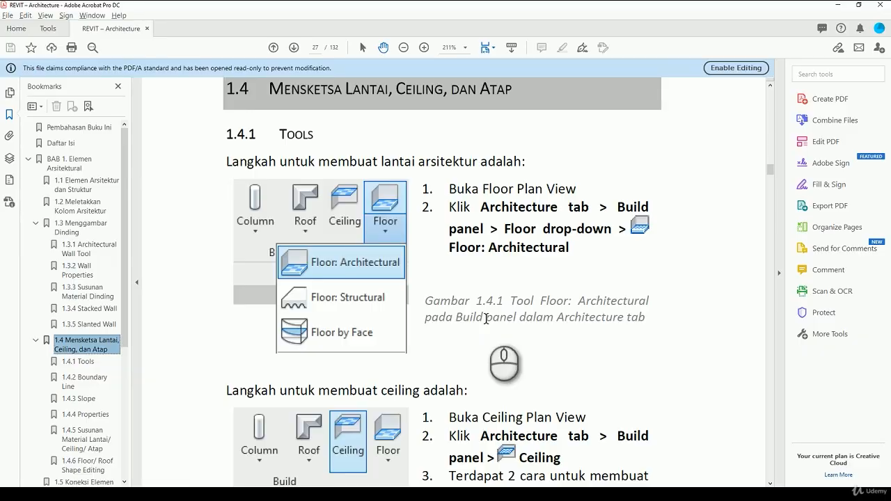
Step: Read section 1.4.1 of the PDF manual on the tools for creating floors, ceilings and roofs
{"action": "scroll", "coordinate": [486, 318], "scroll_direction": "down", "scroll_amount": 2}
{"action": "scroll", "coordinate": [486, 319], "scroll_direction": "up", "scroll_amount": 2}
{"action": "scroll", "coordinate": [486, 318], "scroll_direction": "down", "scroll_amount": 7}
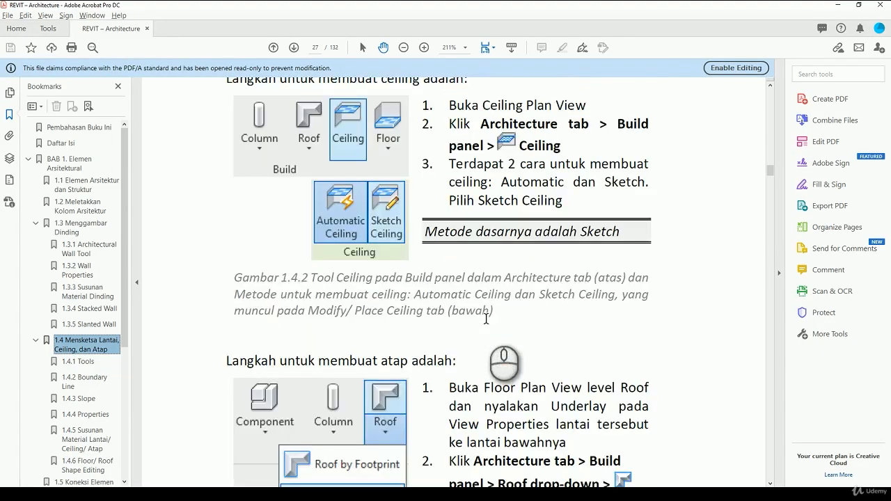
{"action": "scroll", "coordinate": [486, 318], "scroll_direction": "down", "scroll_amount": 2}
{"action": "scroll", "coordinate": [486, 319], "scroll_direction": "up", "scroll_amount": 7}
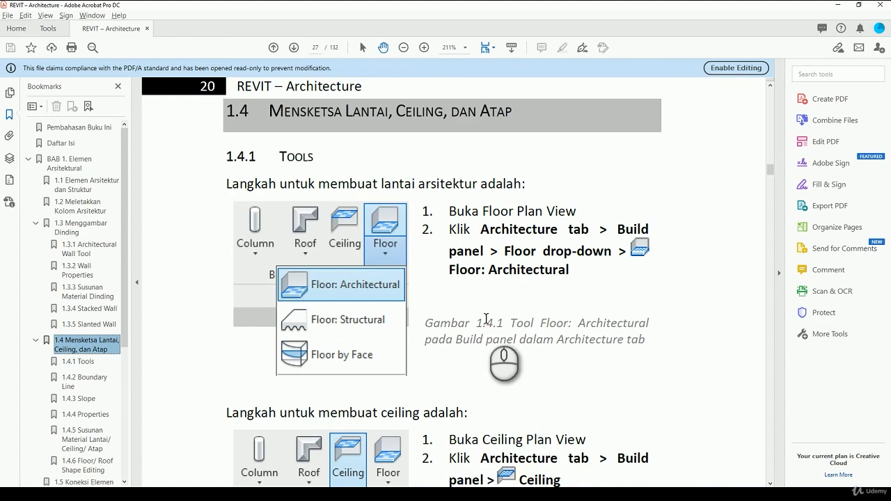
Step: Switch to Revit and start an architectural floor on Level 1, checking the available types with All- Conrete 150mm as the type
{"action": "key", "text": "alt+Tab"}
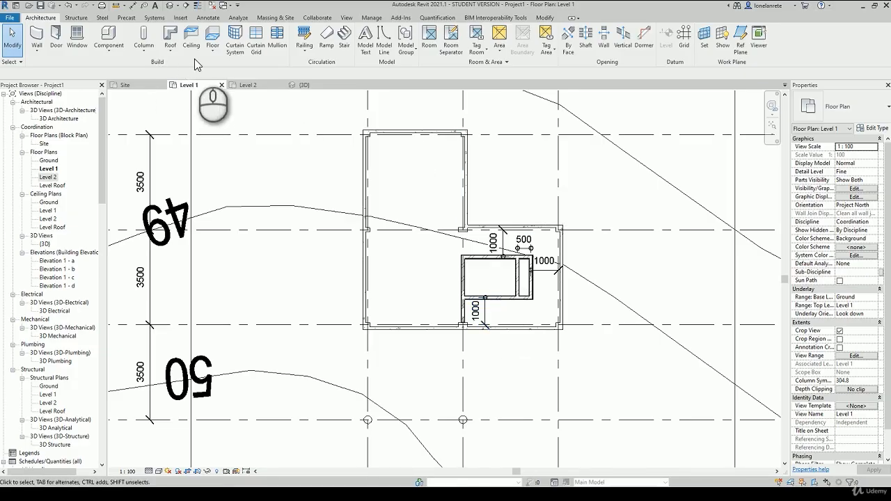
{"action": "left_click", "coordinate": [212, 49]}
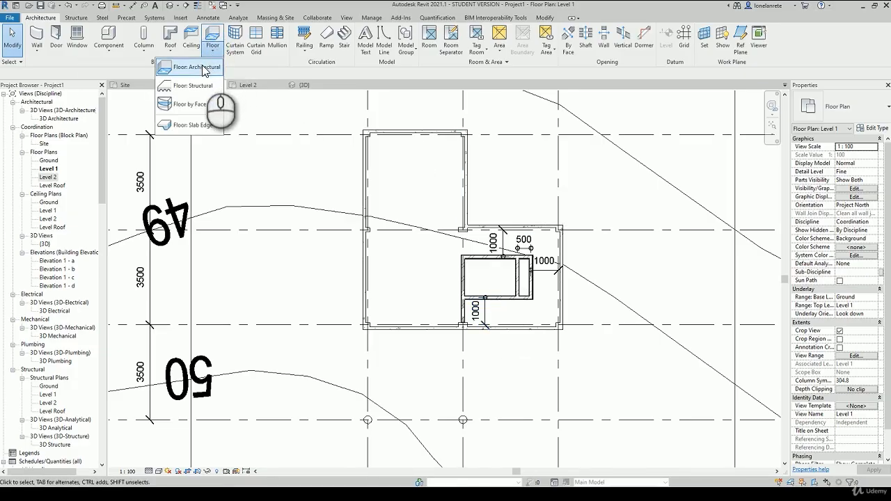
{"action": "left_click", "coordinate": [204, 70]}
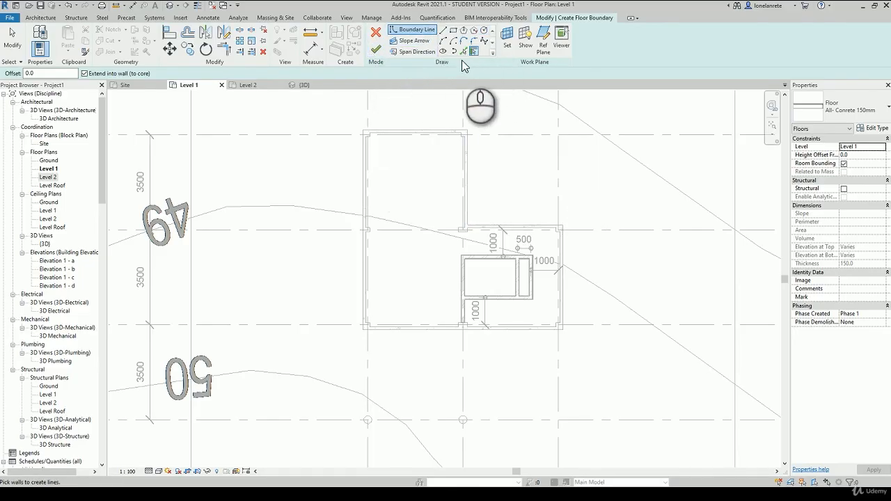
{"action": "left_click", "coordinate": [878, 102]}
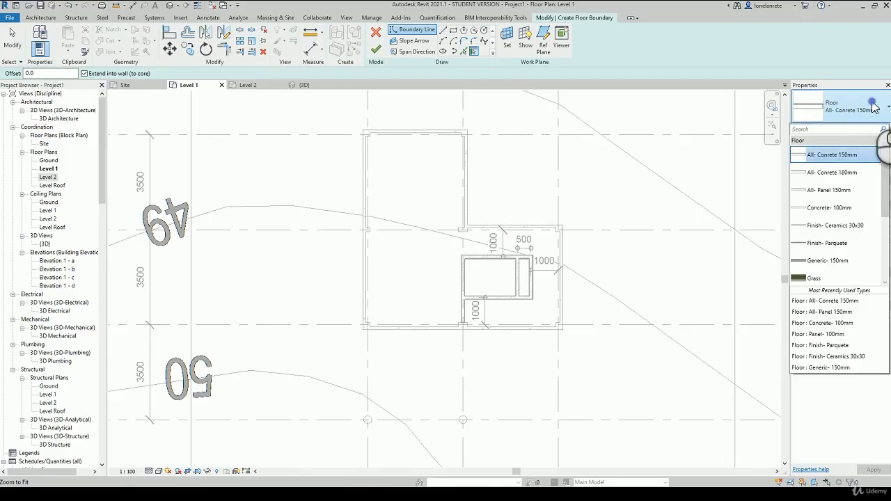
{"action": "left_click", "coordinate": [873, 103]}
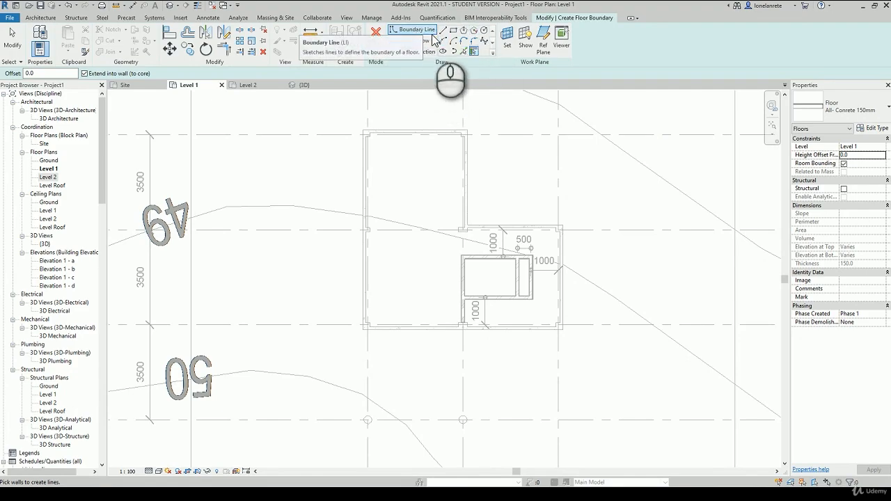
Step: Sketch straight floor boundary lines along the outer wall faces, from the building's northwest corner across the north wall and 3500 mm down to the inner corner
{"action": "left_click", "coordinate": [415, 40]}
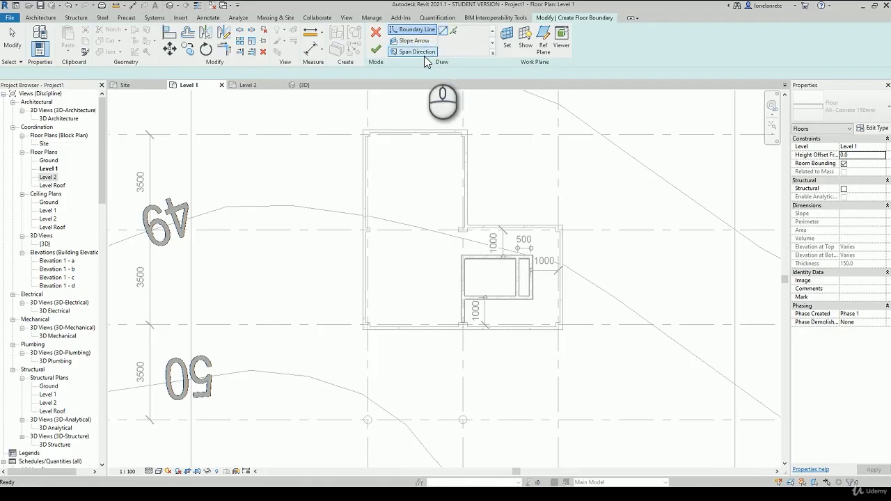
{"action": "left_click", "coordinate": [420, 30]}
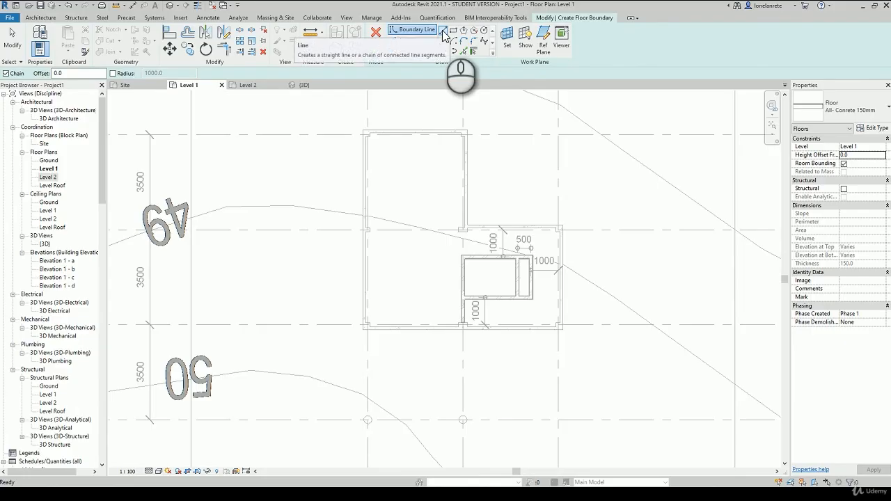
{"action": "left_click", "coordinate": [478, 47]}
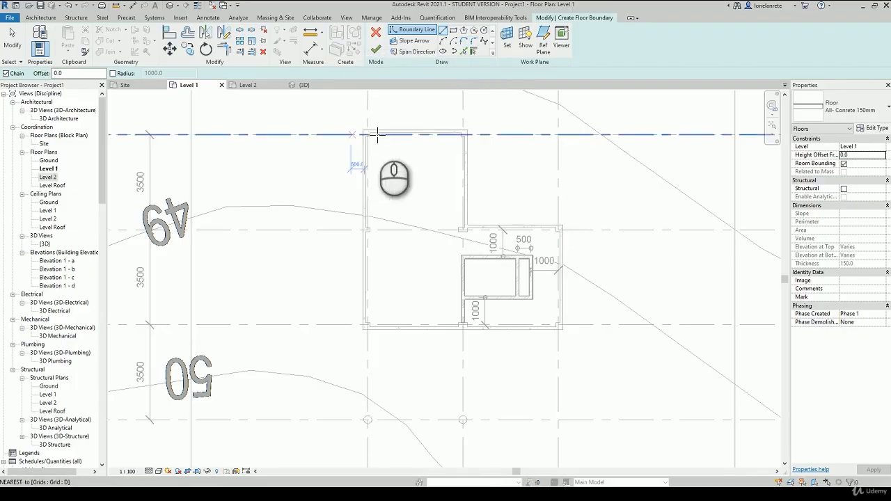
{"action": "scroll", "coordinate": [383, 129], "scroll_direction": "up", "scroll_amount": 4}
{"action": "scroll", "coordinate": [386, 128], "scroll_direction": "up", "scroll_amount": 1}
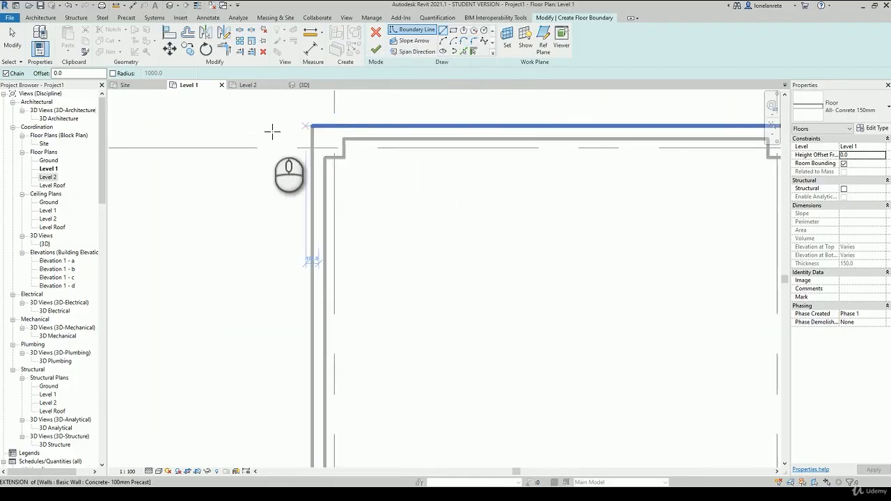
{"action": "scroll", "coordinate": [241, 131], "scroll_direction": "down", "scroll_amount": 2}
{"action": "scroll", "coordinate": [317, 131], "scroll_direction": "down", "scroll_amount": 4}
{"action": "scroll", "coordinate": [422, 120], "scroll_direction": "up", "scroll_amount": 3}
{"action": "scroll", "coordinate": [422, 120], "scroll_direction": "up", "scroll_amount": 1}
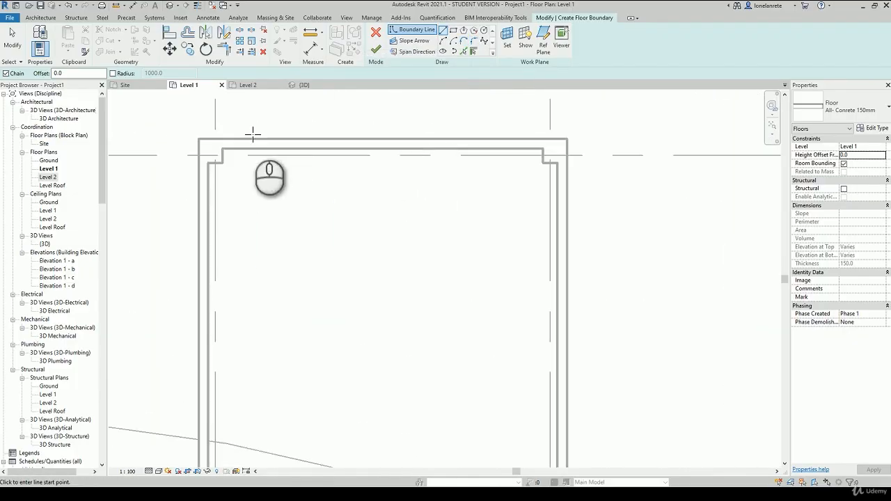
{"action": "left_click", "coordinate": [197, 140]}
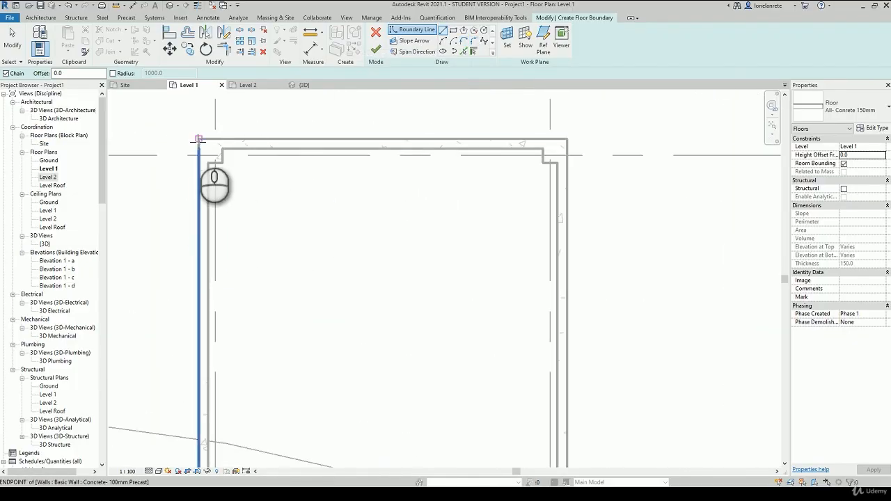
{"action": "left_click", "coordinate": [566, 139]}
{"action": "middle_click_drag", "start_coordinate": [560, 232], "coordinate": [489, 61]}
{"action": "left_click", "coordinate": [499, 304]}
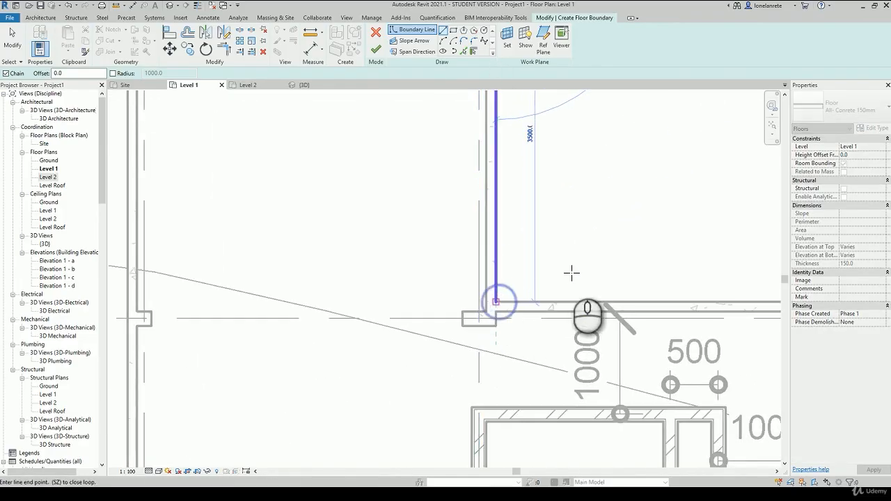
Step: Continue the boundary around the east wing's outer wall faces, 3850 mm down the east side and 3700 mm west to grid 2
{"action": "scroll", "coordinate": [664, 281], "scroll_direction": "down", "scroll_amount": 2}
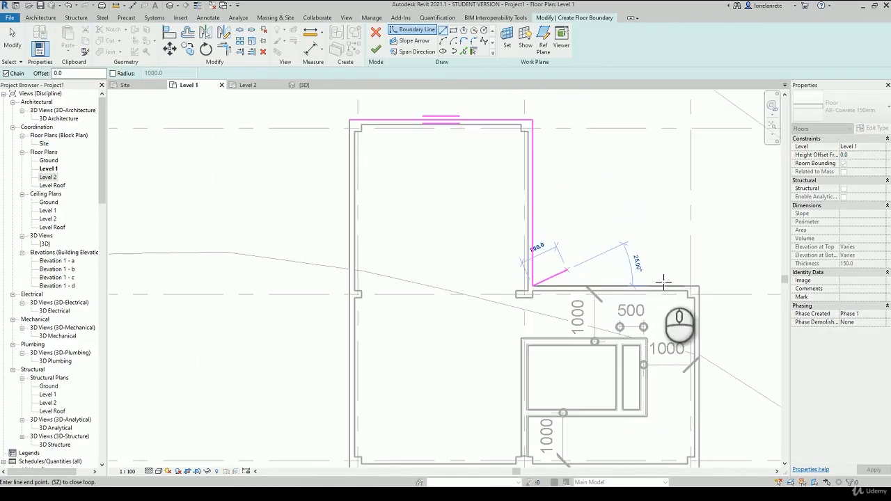
{"action": "left_click", "coordinate": [704, 288]}
{"action": "middle_click_drag", "start_coordinate": [711, 313], "coordinate": [709, 157]}
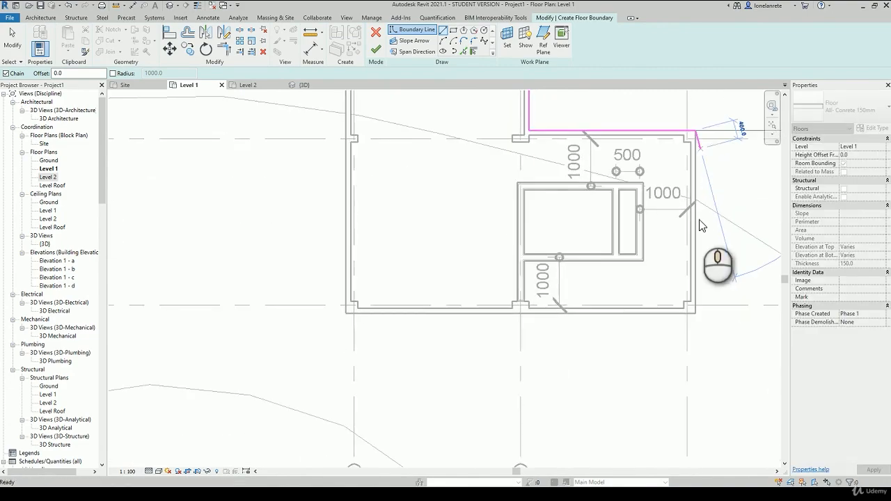
{"action": "left_click", "coordinate": [695, 312]}
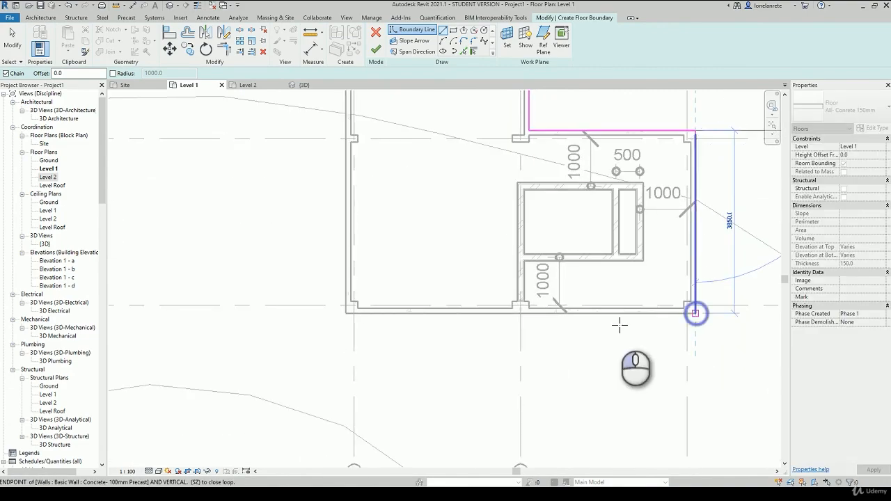
{"action": "left_click", "coordinate": [528, 315]}
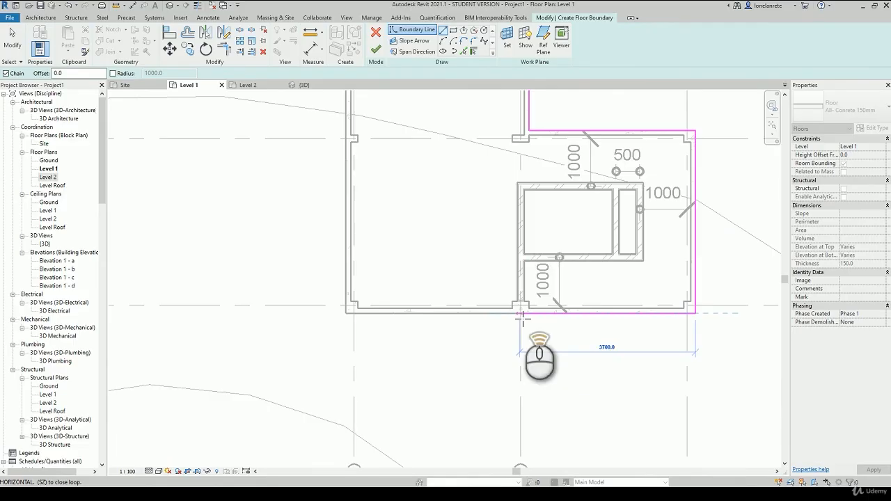
{"action": "scroll", "coordinate": [522, 317], "scroll_direction": "up", "scroll_amount": 3}
{"action": "left_click", "coordinate": [521, 311]}
Step: Extend the boundary down grid 2 to the round column, west to the far column's outer edge, and back up to close the loop
{"action": "scroll", "coordinate": [537, 325], "scroll_direction": "down", "scroll_amount": 4}
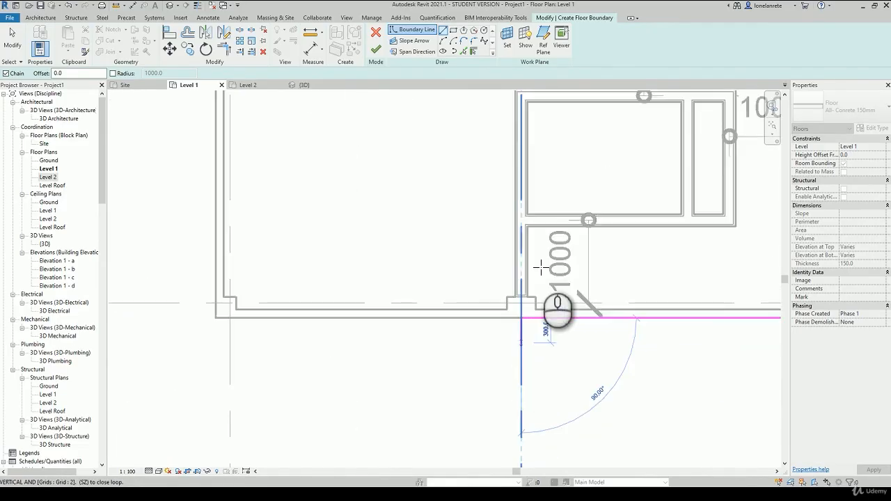
{"action": "scroll", "coordinate": [530, 434], "scroll_direction": "up", "scroll_amount": 2}
{"action": "left_click", "coordinate": [529, 436]}
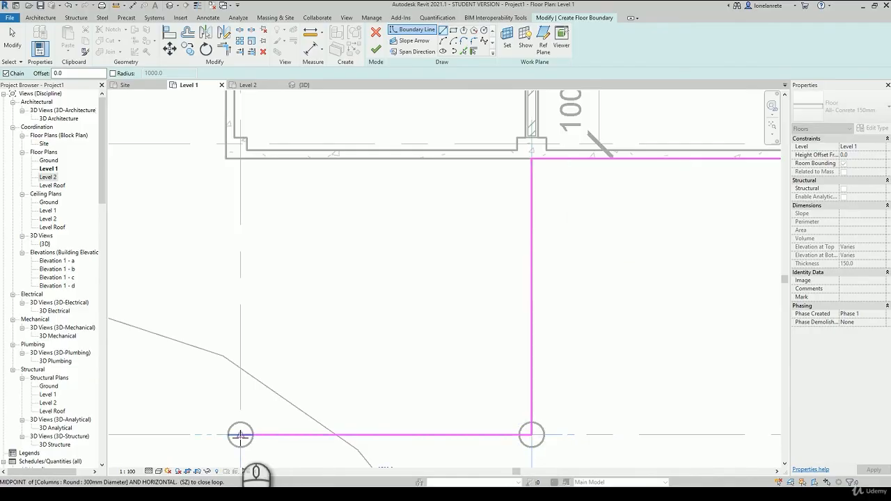
{"action": "left_click", "coordinate": [230, 435]}
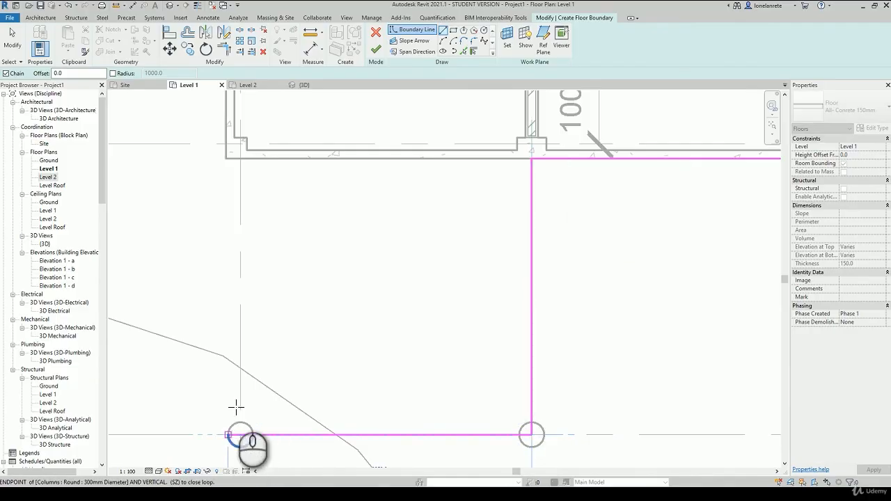
{"action": "scroll", "coordinate": [233, 433], "scroll_direction": "down", "scroll_amount": 4}
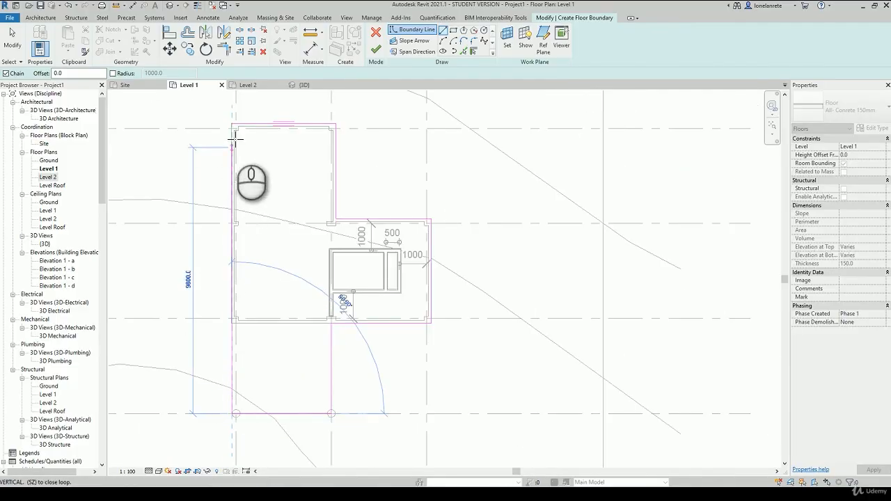
{"action": "left_click", "coordinate": [232, 124]}
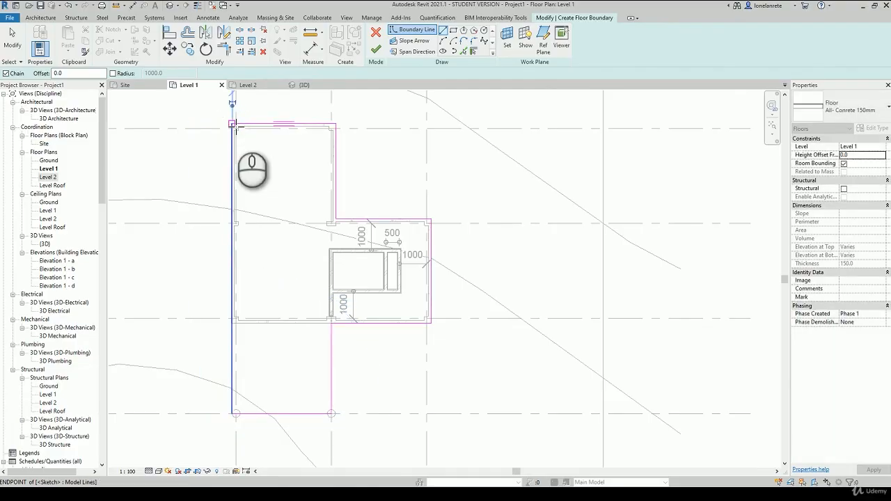
Step: Draw a line about 2940 mm long across the upper wing's east boundary edge and delete it
{"action": "left_click", "coordinate": [303, 176]}
{"action": "left_click", "coordinate": [382, 177]}
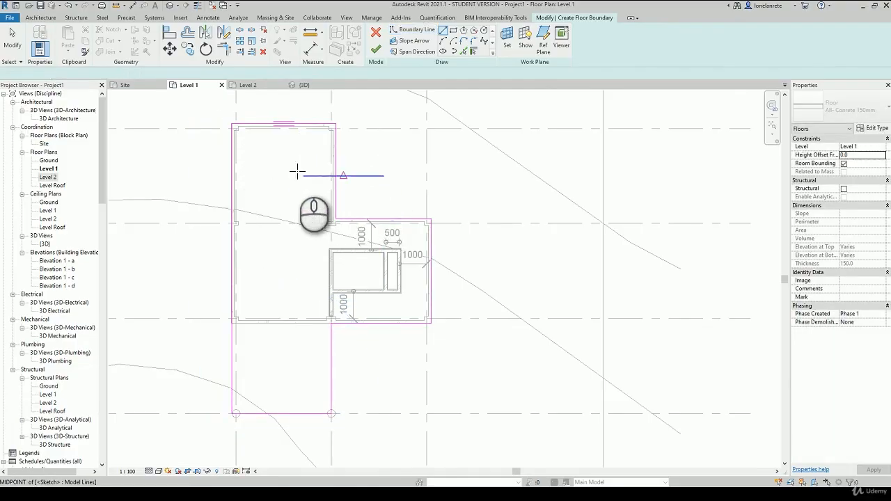
{"action": "key", "text": "Escape"}
{"action": "scroll", "coordinate": [285, 169], "scroll_direction": "up", "scroll_amount": 2}
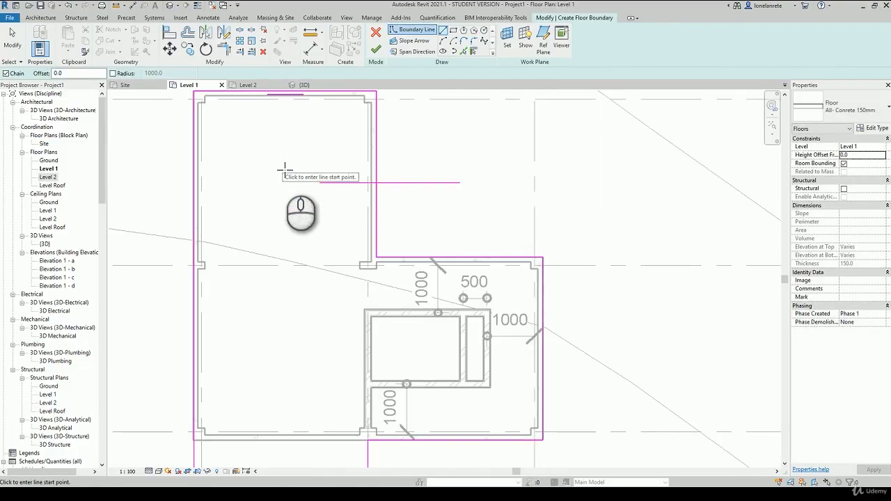
{"action": "key", "text": "Escape"}
{"action": "left_click", "coordinate": [424, 186]}
{"action": "key", "text": "Delete"}
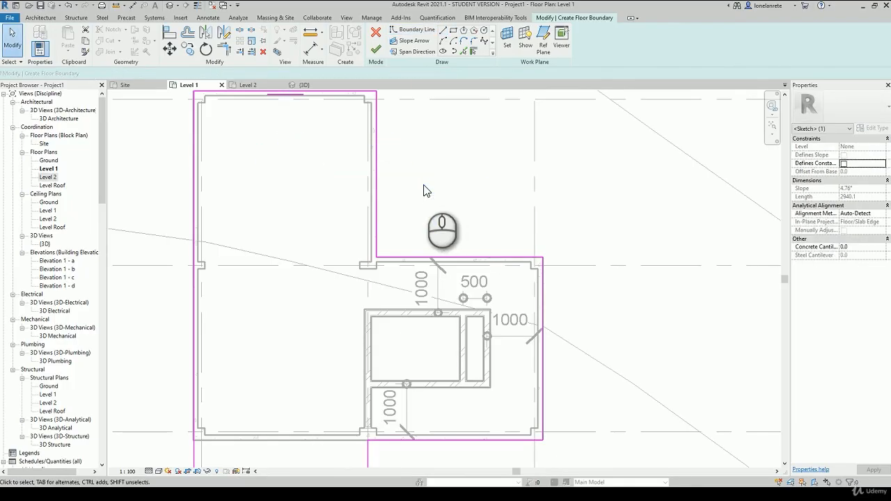
Step: Shift the west boundary line outward, and use Move to bring it 210 mm back onto the wall's outer face
{"action": "scroll", "coordinate": [424, 185], "scroll_direction": "down", "scroll_amount": 1}
{"action": "scroll", "coordinate": [231, 98], "scroll_direction": "up", "scroll_amount": 3}
{"action": "scroll", "coordinate": [318, 169], "scroll_direction": "up", "scroll_amount": 3}
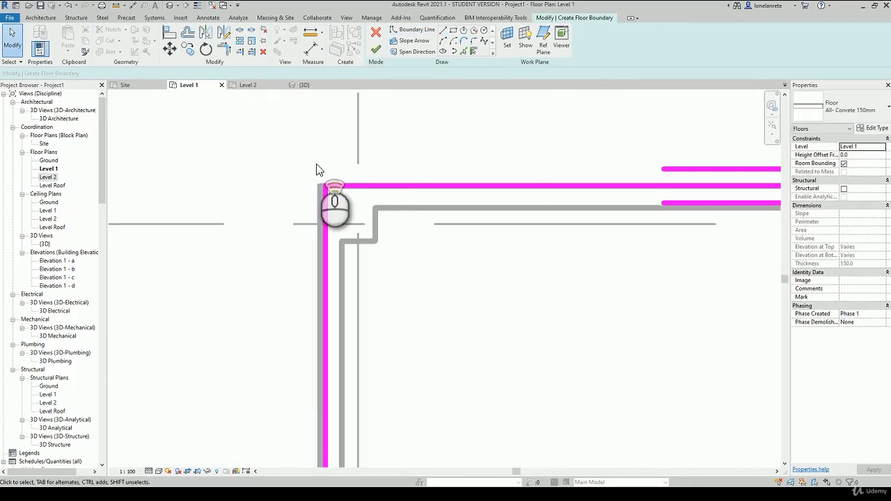
{"action": "left_click", "coordinate": [326, 228]}
{"action": "left_click_drag", "start_coordinate": [299, 228], "coordinate": [267, 229]}
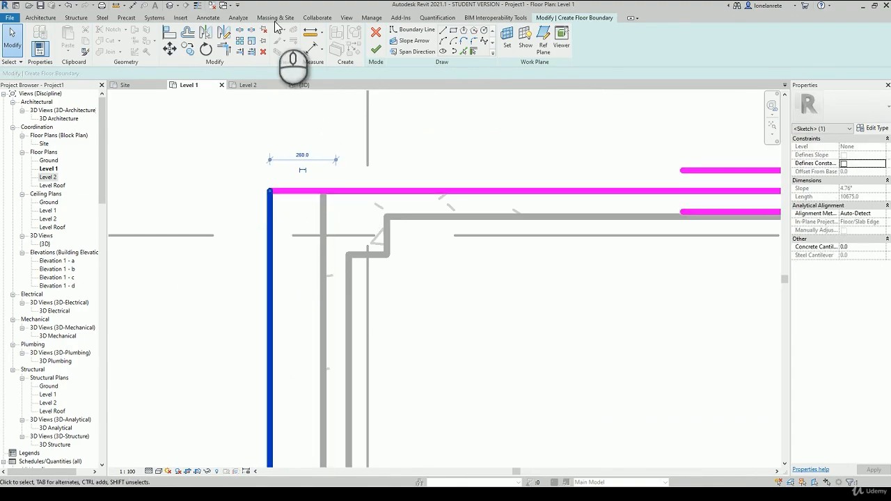
{"action": "left_click", "coordinate": [170, 47]}
{"action": "left_click", "coordinate": [267, 218]}
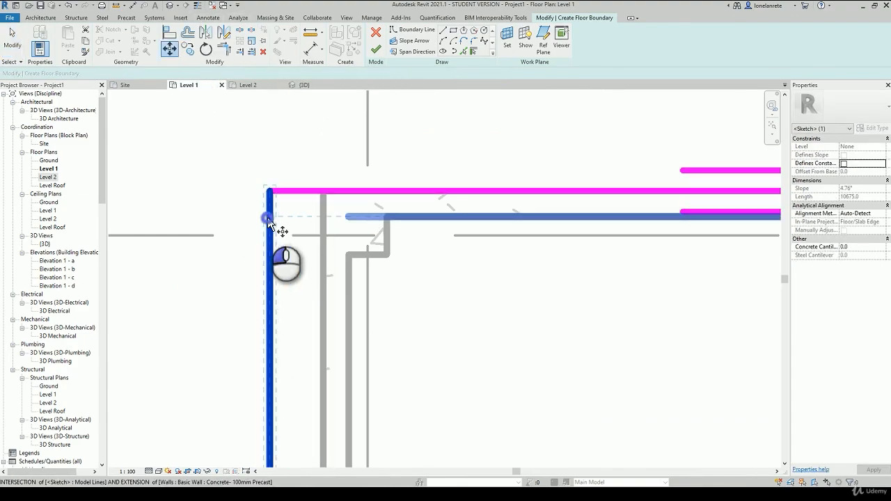
{"action": "left_click", "coordinate": [319, 218]}
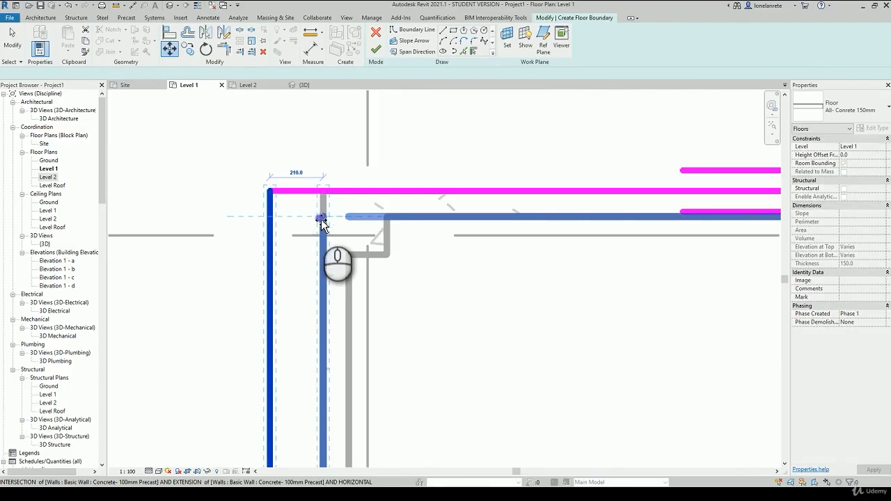
{"action": "left_click", "coordinate": [275, 145]}
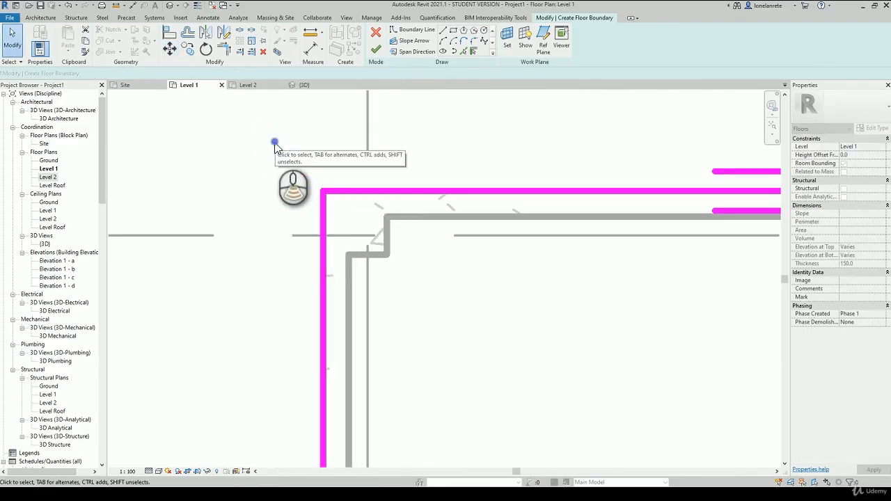
Step: Try the span direction on several boundary edges and set it to follow the upper wing's north edge
{"action": "scroll", "coordinate": [418, 143], "scroll_direction": "down", "scroll_amount": 5}
{"action": "scroll", "coordinate": [477, 144], "scroll_direction": "up", "scroll_amount": 2}
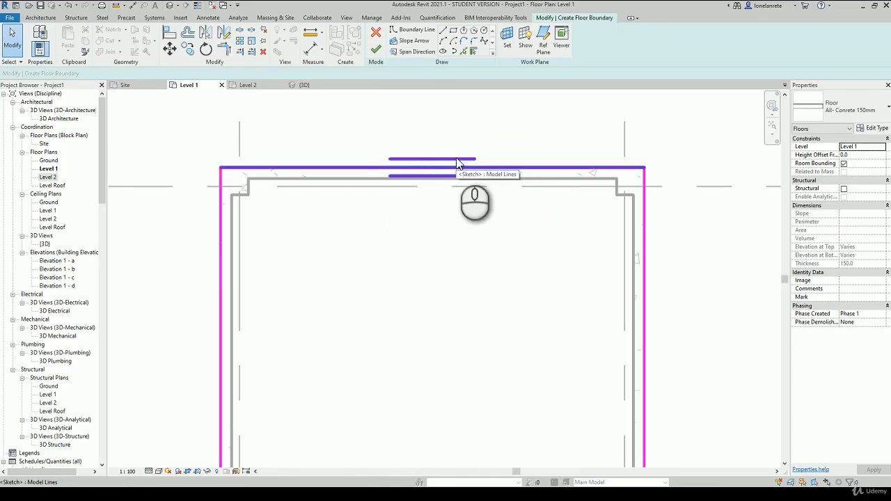
{"action": "scroll", "coordinate": [420, 133], "scroll_direction": "down", "scroll_amount": 3}
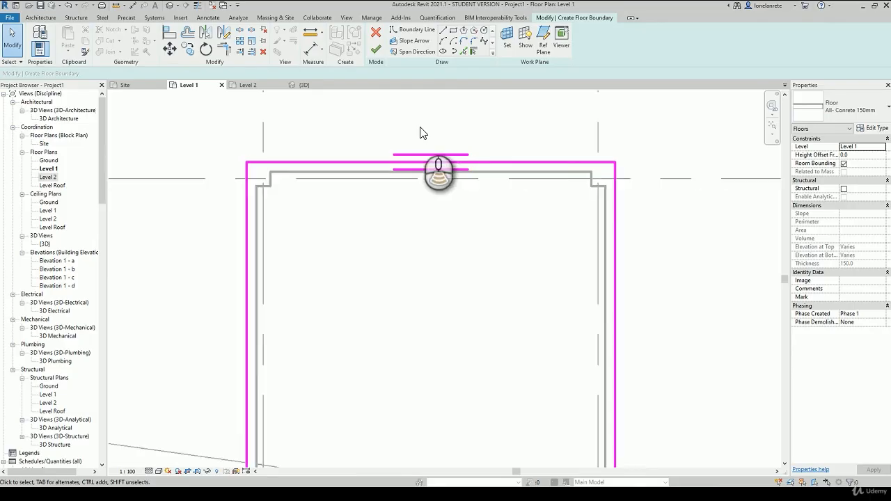
{"action": "scroll", "coordinate": [420, 133], "scroll_direction": "down", "scroll_amount": 2}
{"action": "scroll", "coordinate": [420, 127], "scroll_direction": "down", "scroll_amount": 1}
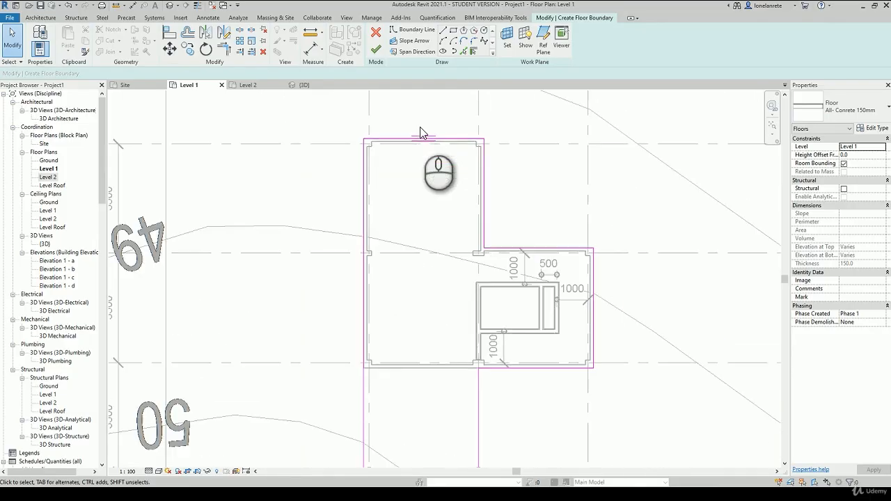
{"action": "left_click", "coordinate": [413, 52]}
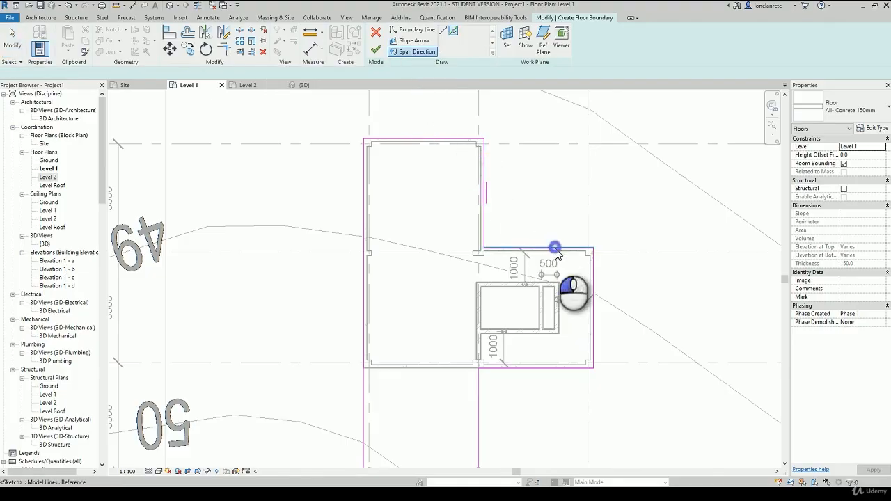
{"action": "left_click", "coordinate": [592, 279]}
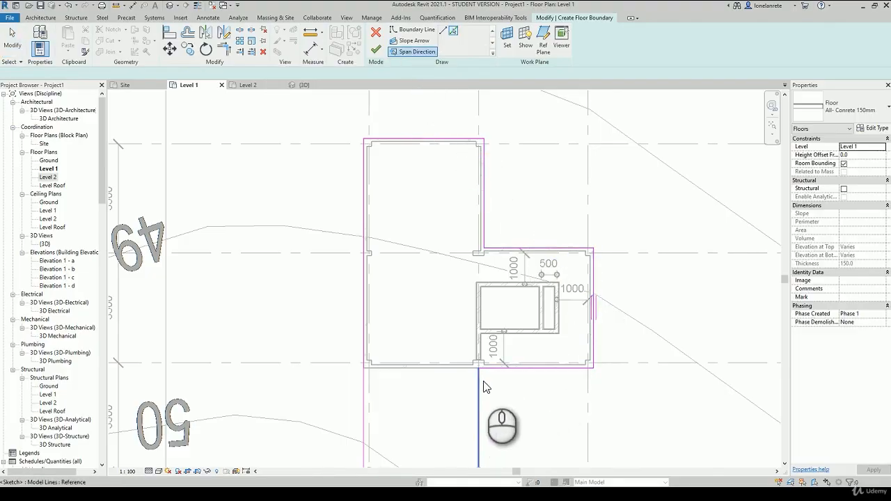
{"action": "scroll", "coordinate": [480, 328], "scroll_direction": "down", "scroll_amount": 2}
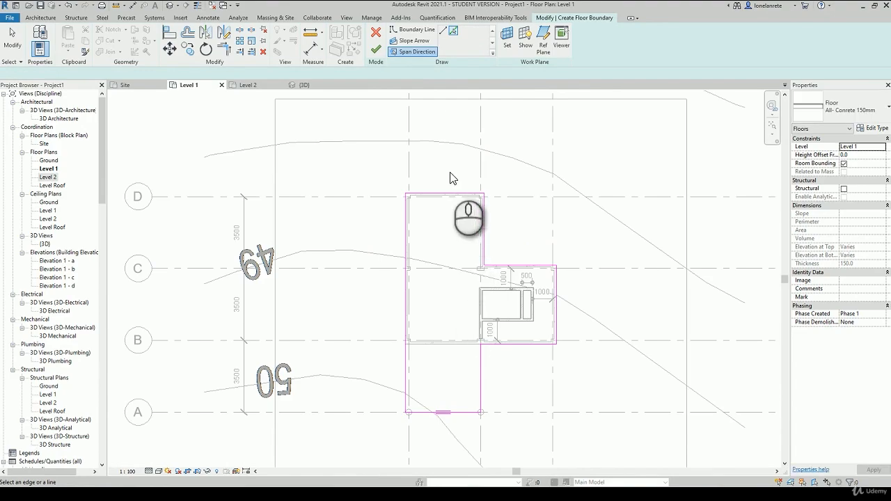
{"action": "left_click", "coordinate": [446, 195]}
{"action": "scroll", "coordinate": [469, 235], "scroll_direction": "up", "scroll_amount": 2}
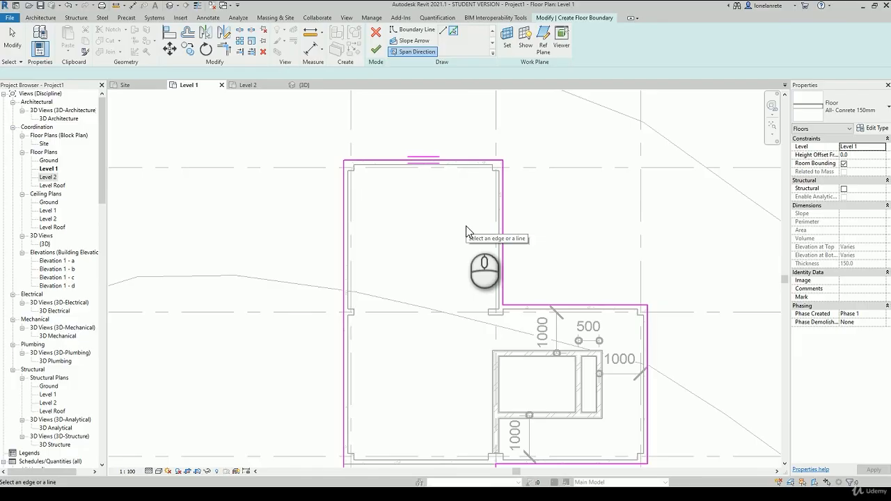
{"action": "left_click", "coordinate": [416, 29]}
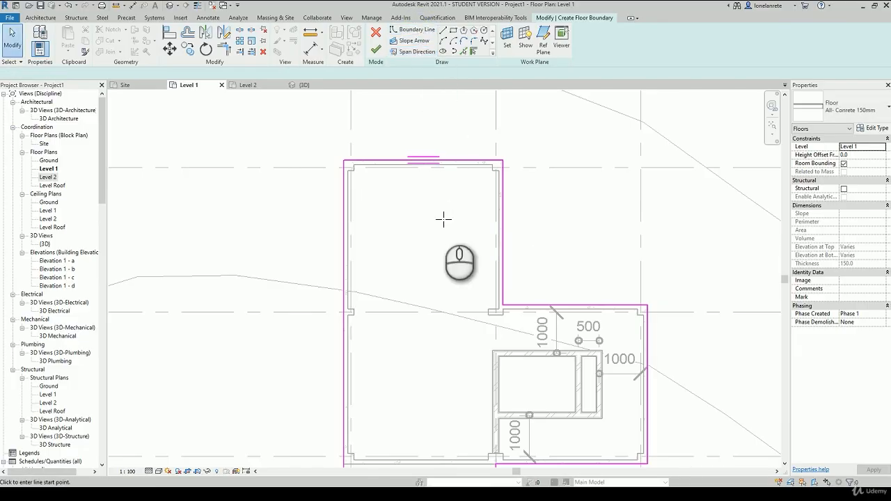
{"action": "key", "text": "Escape"}
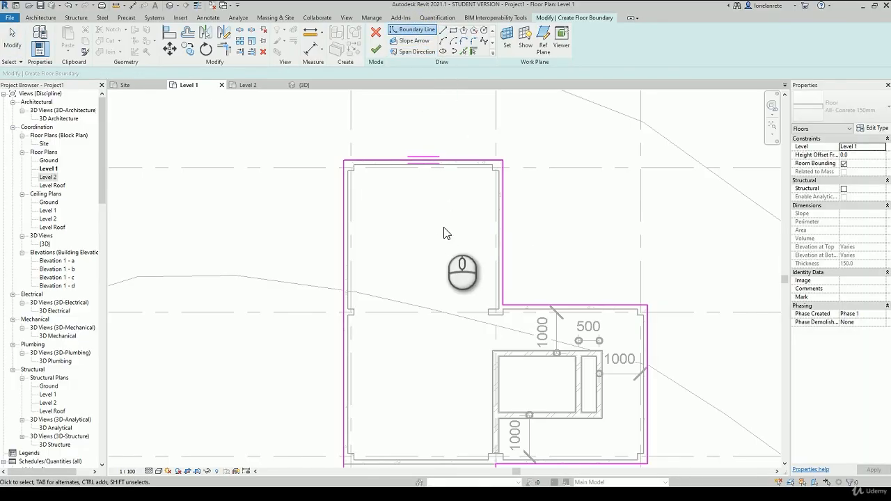
Step: Try to move the boundary line on grid 2, below the east wing, 75 mm east, and undo the move
{"action": "middle_click_drag", "start_coordinate": [450, 220], "coordinate": [460, 124]}
{"action": "middle_click_drag", "start_coordinate": [441, 340], "coordinate": [464, 172]}
{"action": "scroll", "coordinate": [522, 369], "scroll_direction": "up", "scroll_amount": 5}
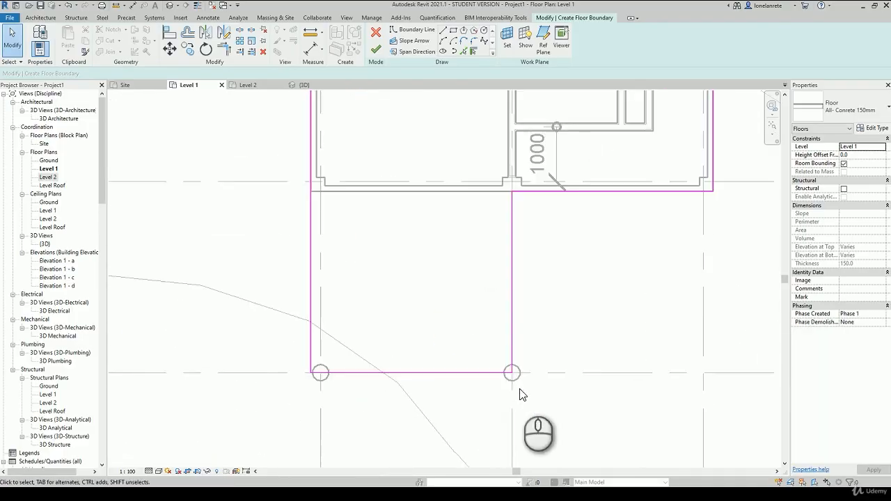
{"action": "left_click", "coordinate": [510, 313]}
{"action": "scroll", "coordinate": [513, 322], "scroll_direction": "up", "scroll_amount": 1}
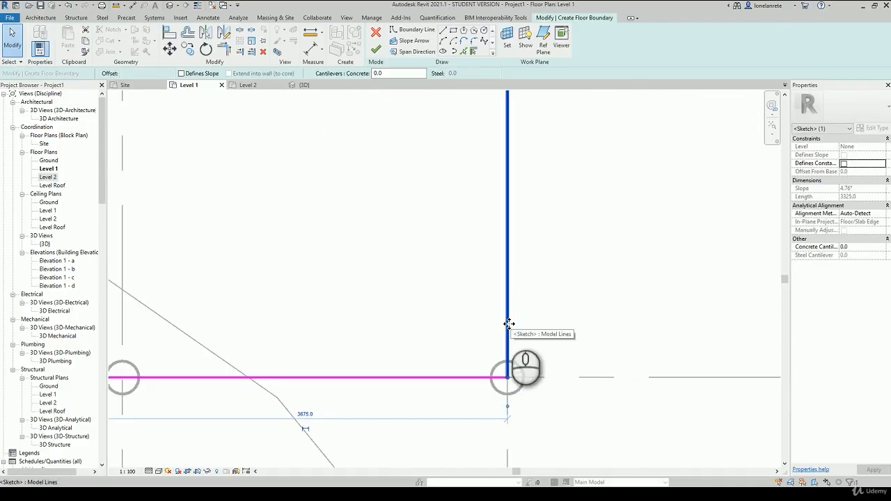
{"action": "left_click", "coordinate": [169, 48]}
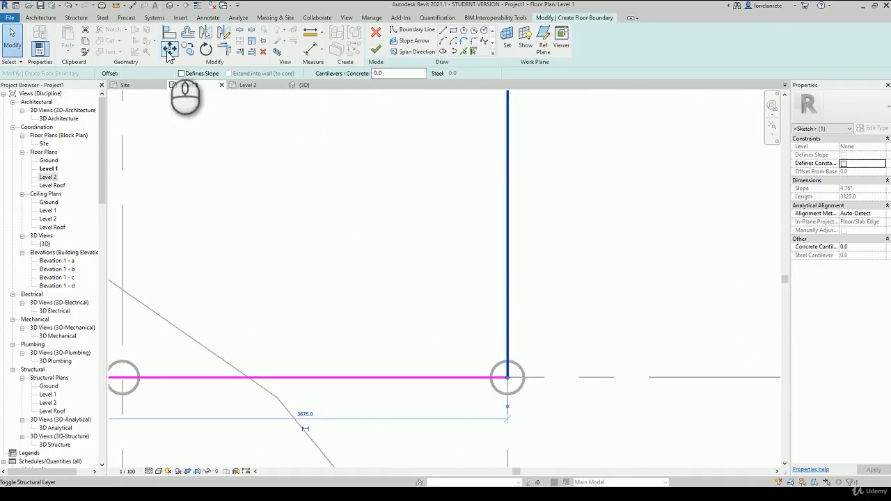
{"action": "left_click", "coordinate": [507, 314]}
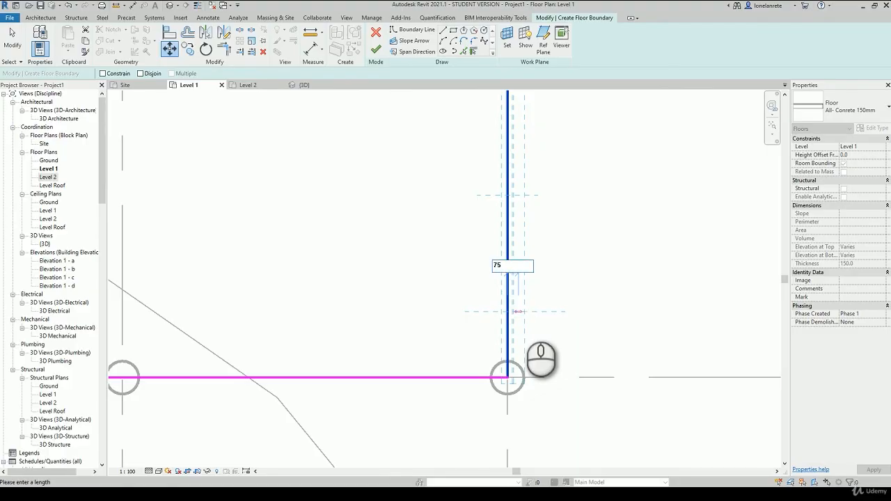
{"action": "key", "text": "Return"}
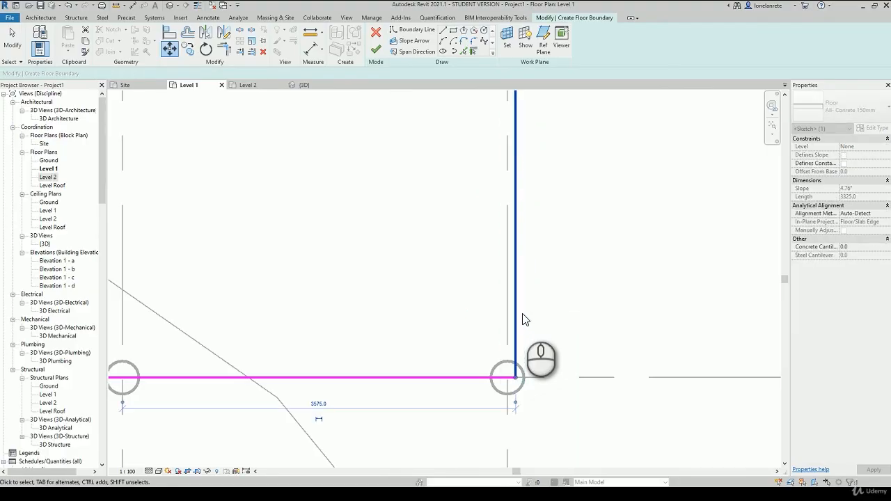
{"action": "scroll", "coordinate": [529, 331], "scroll_direction": "down", "scroll_amount": 4}
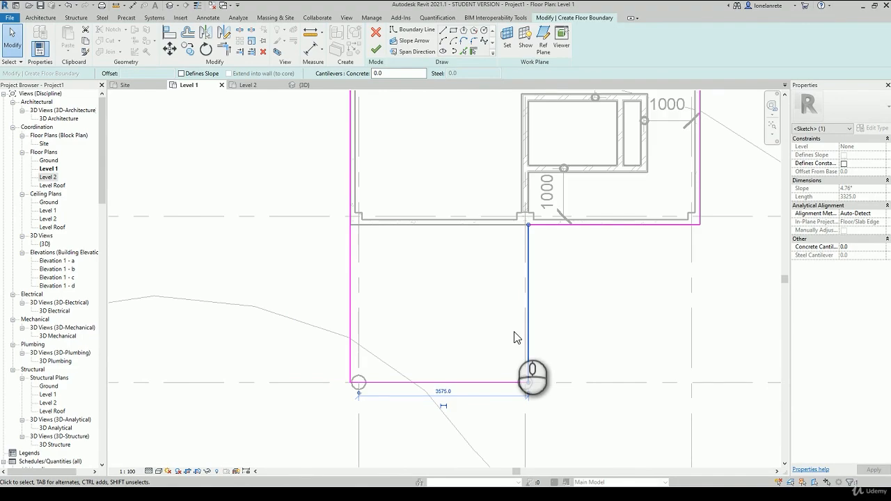
{"action": "scroll", "coordinate": [514, 337], "scroll_direction": "up", "scroll_amount": 3}
{"action": "scroll", "coordinate": [527, 246], "scroll_direction": "up", "scroll_amount": 2}
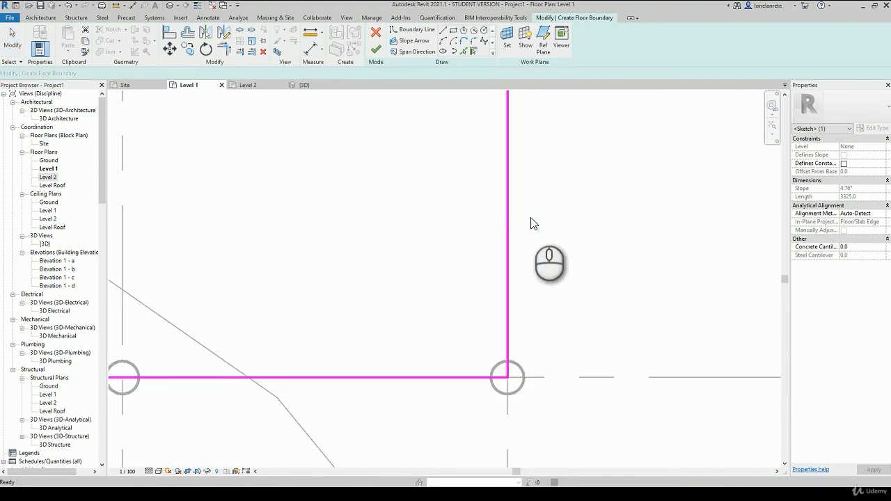
Step: Move the boundary line on grid 2 175 mm east, from the rectangular column's midpoint to its east face
{"action": "scroll", "coordinate": [514, 412], "scroll_direction": "down", "scroll_amount": 3}
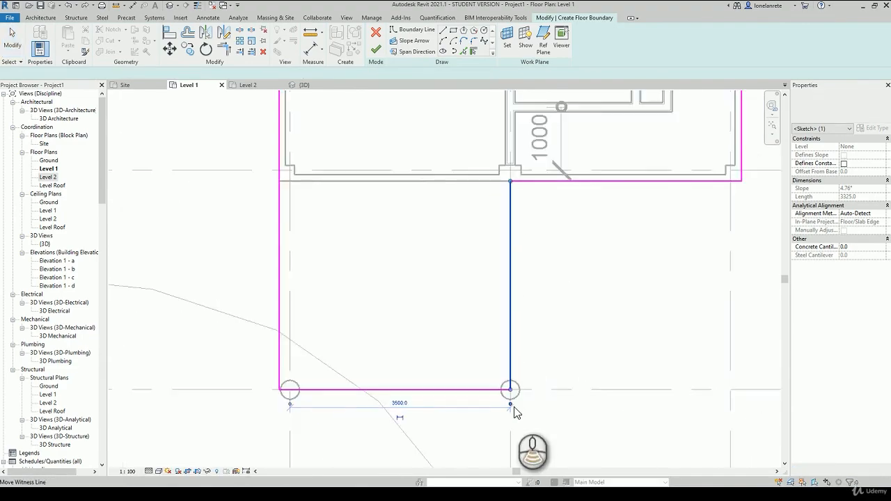
{"action": "scroll", "coordinate": [513, 246], "scroll_direction": "up", "scroll_amount": 4}
{"action": "scroll", "coordinate": [513, 244], "scroll_direction": "up", "scroll_amount": 2}
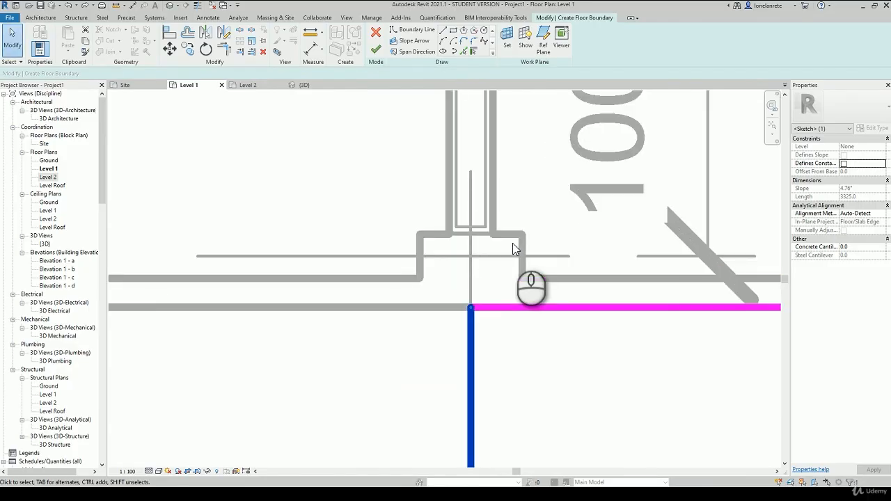
{"action": "left_click", "coordinate": [169, 48]}
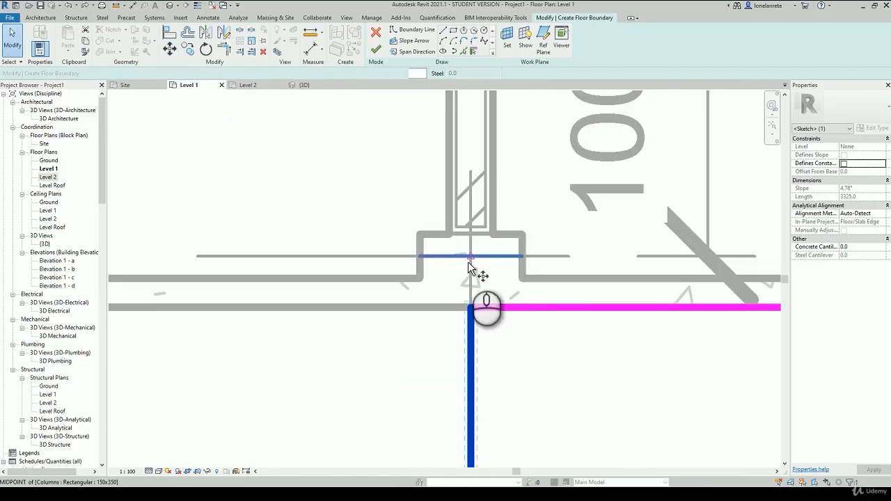
{"action": "left_click", "coordinate": [471, 262]}
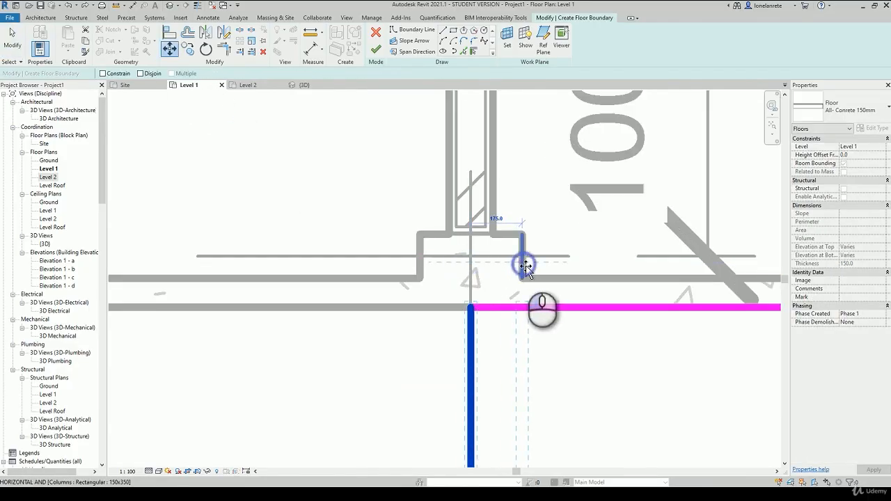
{"action": "left_click", "coordinate": [523, 262]}
{"action": "left_click", "coordinate": [587, 264]}
{"action": "scroll", "coordinate": [587, 263], "scroll_direction": "down", "scroll_amount": 5}
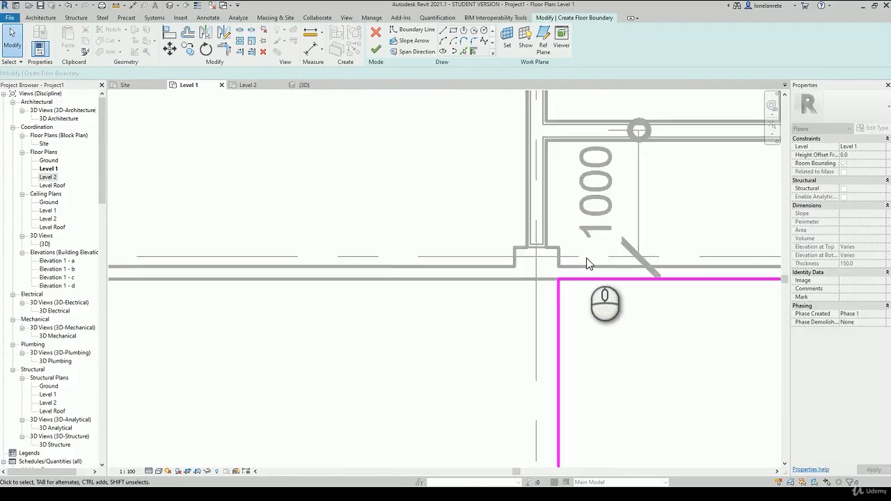
{"action": "scroll", "coordinate": [537, 416], "scroll_direction": "down", "scroll_amount": 3}
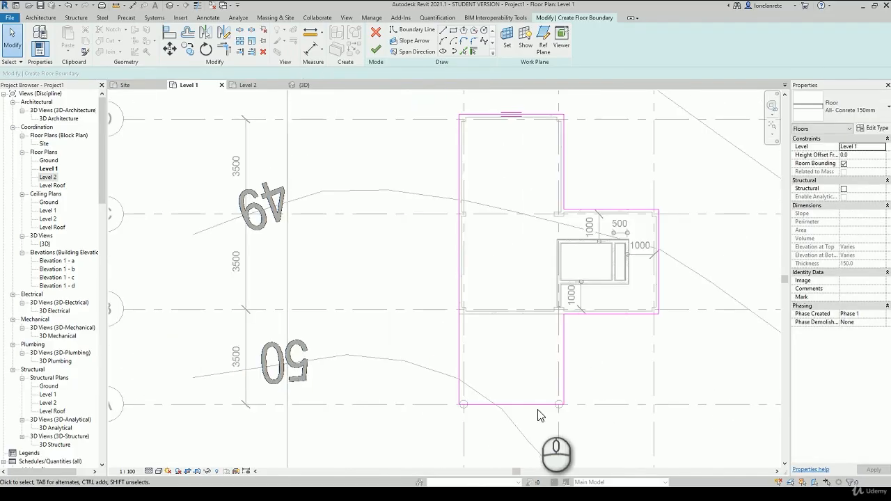
Step: Finish the Level 1 floor sketch and inspect the slab around the round columns in the 3D view
{"action": "left_click", "coordinate": [376, 50]}
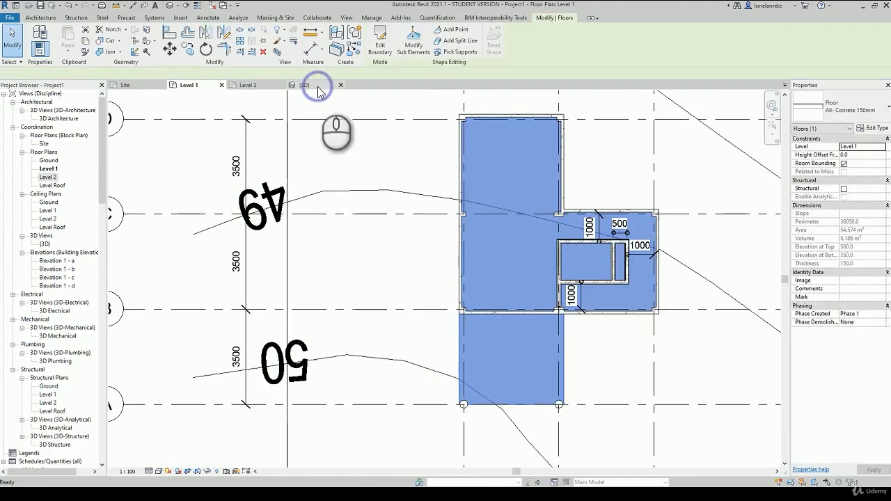
{"action": "left_click", "coordinate": [318, 87]}
{"action": "scroll", "coordinate": [499, 189], "scroll_direction": "down", "scroll_amount": 2}
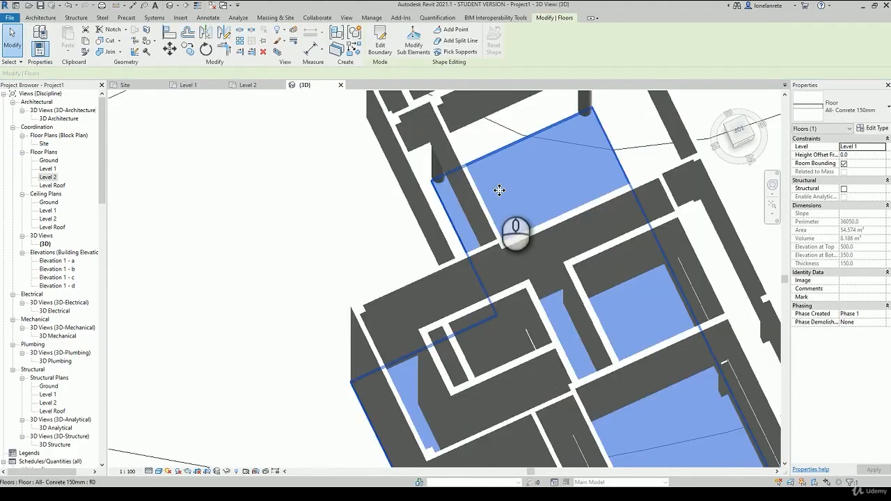
{"action": "scroll", "coordinate": [499, 189], "scroll_direction": "down", "scroll_amount": 3}
{"action": "middle_click_drag", "start_coordinate": [421, 325], "coordinate": [522, 365], "text": "shift"}
{"action": "left_click", "coordinate": [520, 364]}
{"action": "scroll", "coordinate": [517, 367], "scroll_direction": "up", "scroll_amount": 5}
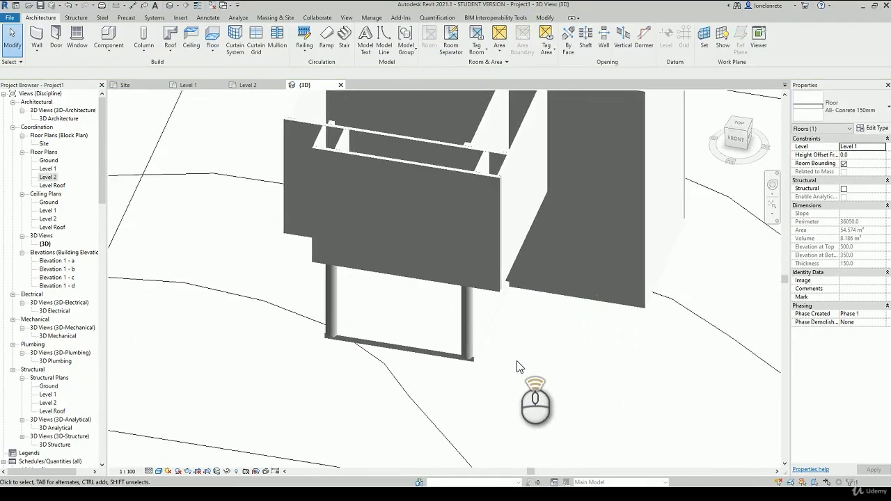
{"action": "scroll", "coordinate": [517, 366], "scroll_direction": "up", "scroll_amount": 2}
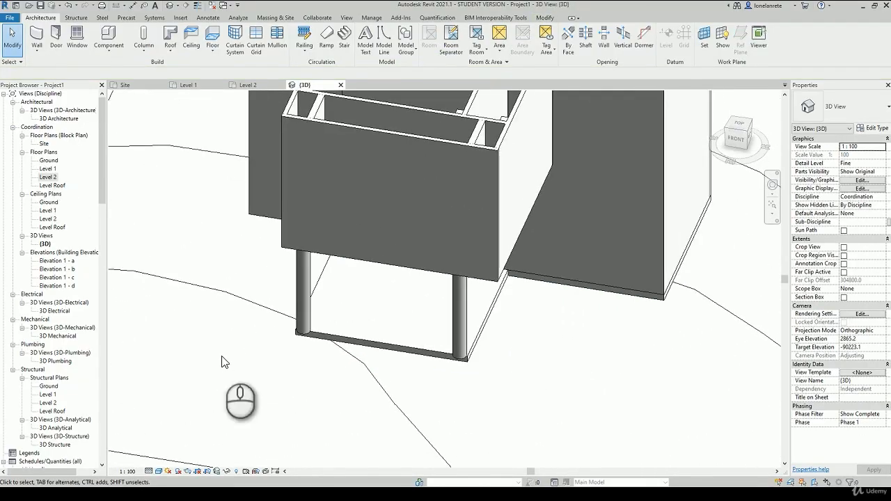
Step: Open the Level 2 floor plan and start an architectural floor with straight boundary lines
{"action": "double_click", "coordinate": [47, 177]}
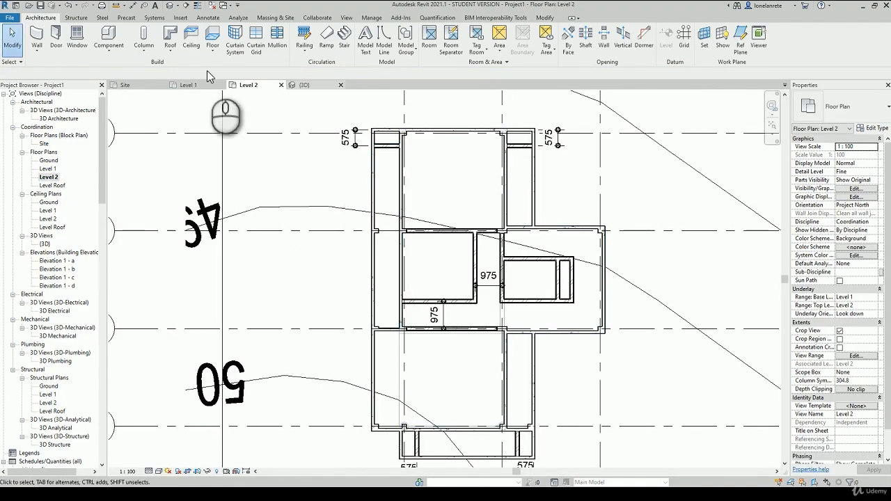
{"action": "left_click", "coordinate": [212, 50]}
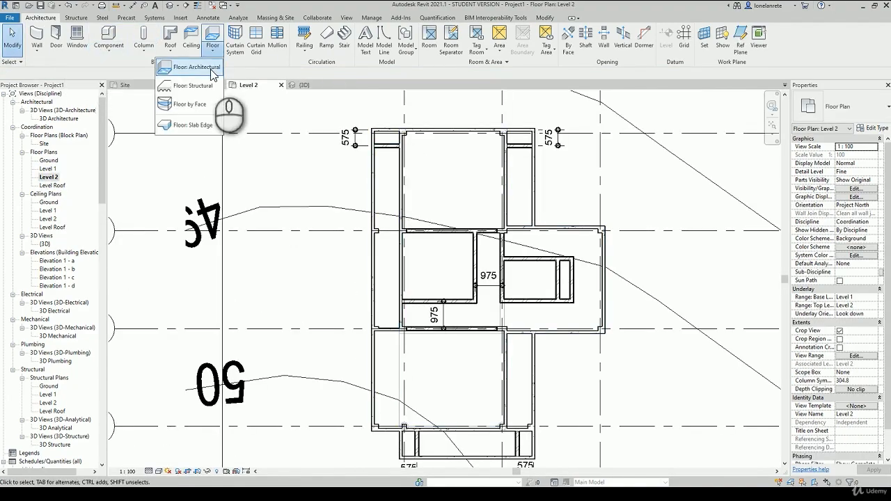
{"action": "left_click", "coordinate": [210, 67]}
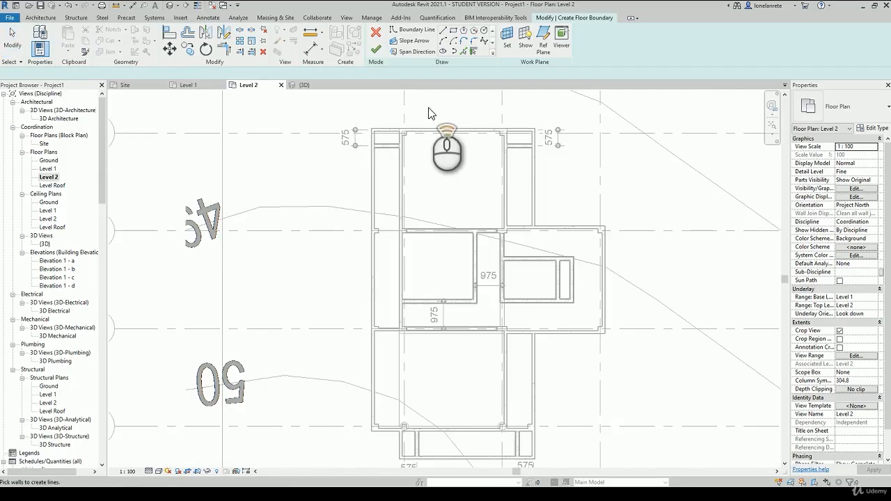
{"action": "scroll", "coordinate": [429, 113], "scroll_direction": "up", "scroll_amount": 2}
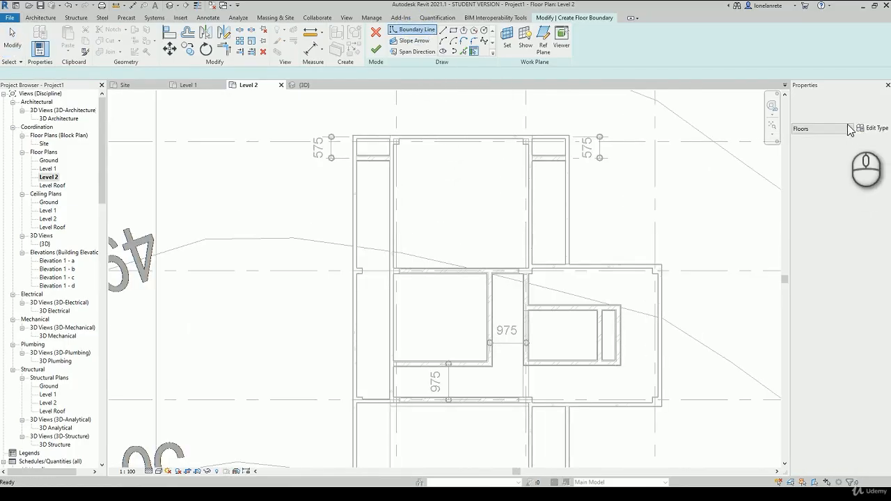
{"action": "left_click", "coordinate": [444, 32]}
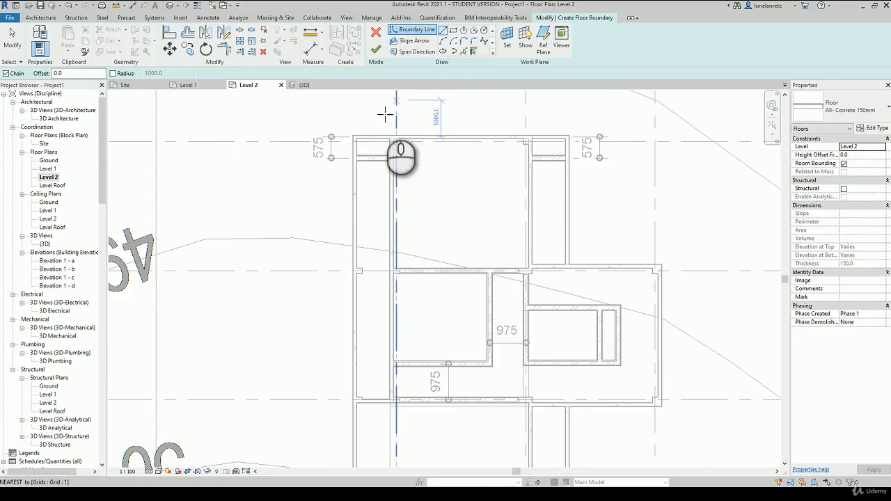
Step: Draw the Level 2 floor boundary 5850 mm along the north wall's outer face and down the east wall to the east wing
{"action": "scroll", "coordinate": [359, 136], "scroll_direction": "up", "scroll_amount": 3}
{"action": "left_click", "coordinate": [346, 143]}
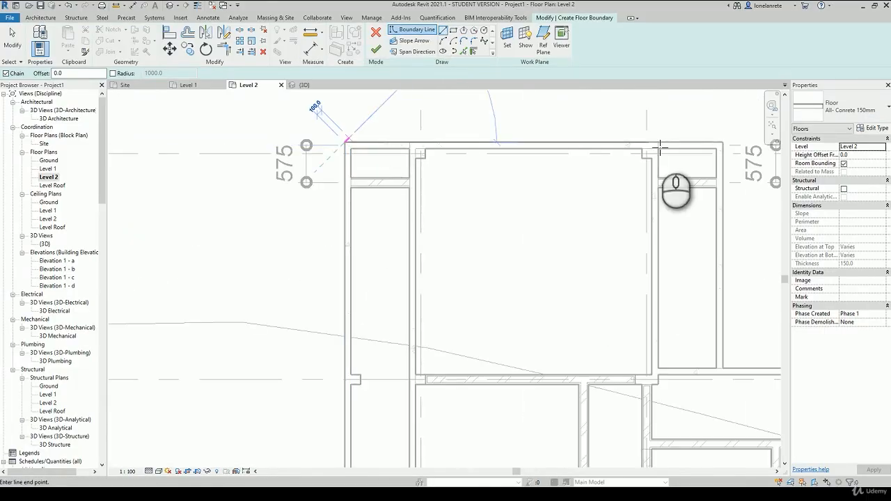
{"action": "left_click", "coordinate": [724, 142]}
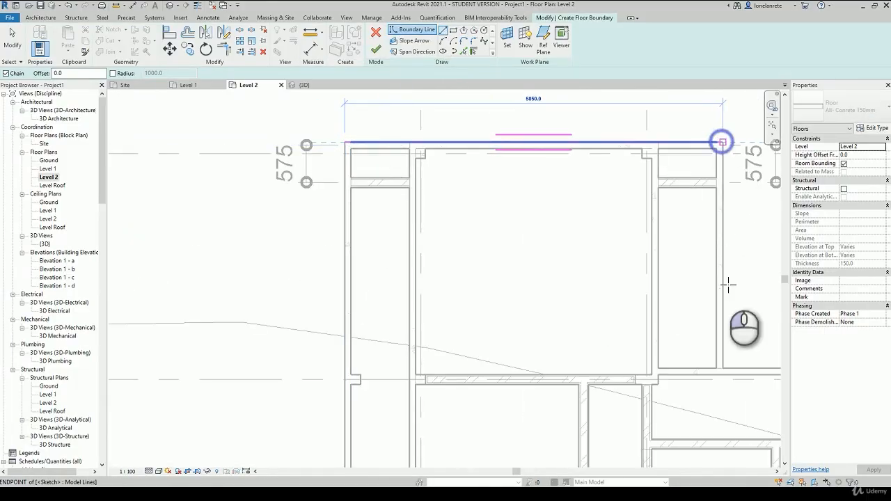
{"action": "left_click", "coordinate": [723, 362]}
{"action": "scroll", "coordinate": [606, 226], "scroll_direction": "down", "scroll_amount": 3}
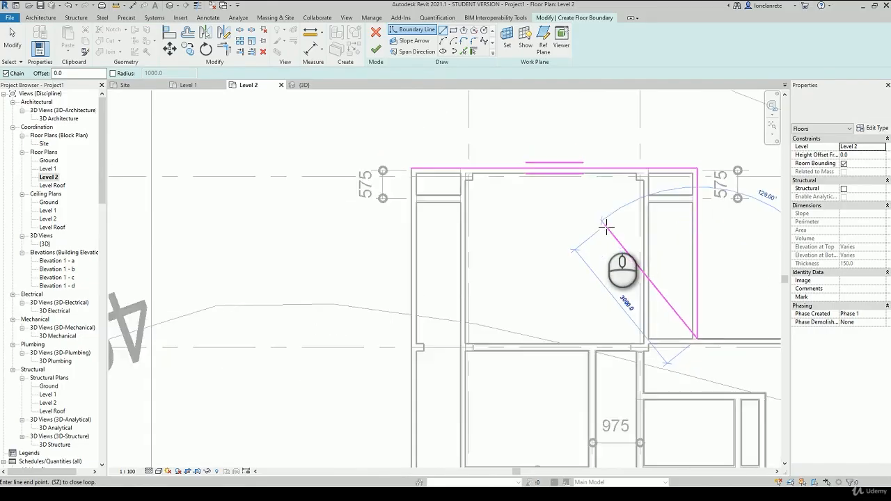
Step: Continue the boundary around the east wing, running 3850 mm down its east face and 2500 mm back along its south face
{"action": "scroll", "coordinate": [781, 308], "scroll_direction": "up", "scroll_amount": 3}
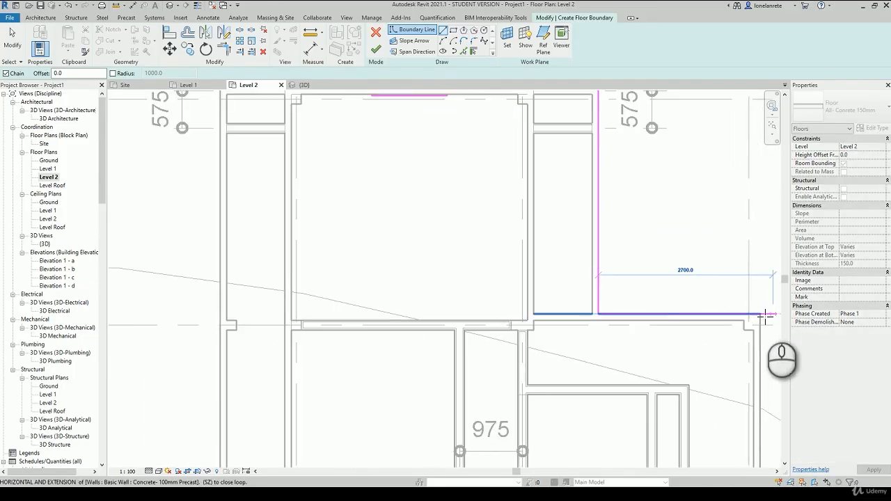
{"action": "left_click", "coordinate": [764, 314]}
{"action": "scroll", "coordinate": [706, 250], "scroll_direction": "down", "scroll_amount": 4}
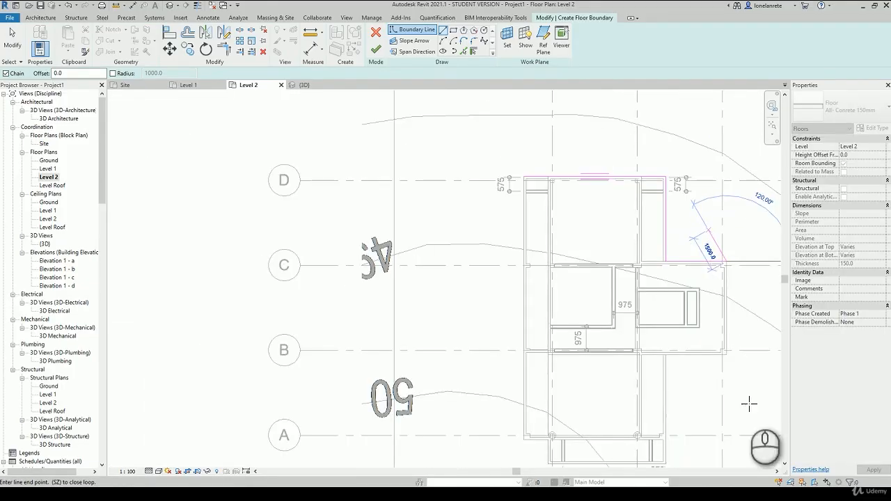
{"action": "scroll", "coordinate": [734, 374], "scroll_direction": "up", "scroll_amount": 4}
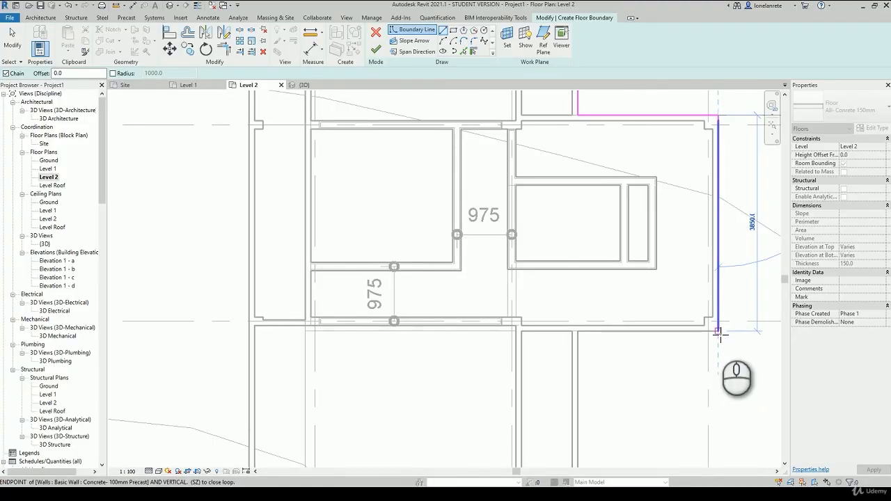
{"action": "left_click", "coordinate": [579, 331]}
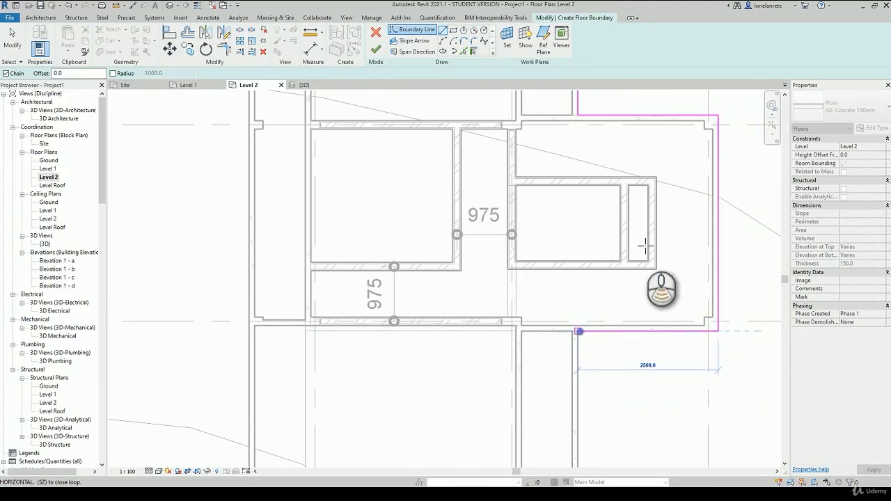
{"action": "scroll", "coordinate": [624, 297], "scroll_direction": "down", "scroll_amount": 4}
Step: Trace the south end's outer walls: 4500 mm south, west along the south wall, 1000 mm north, and 1000 mm west
{"action": "scroll", "coordinate": [613, 392], "scroll_direction": "up", "scroll_amount": 4}
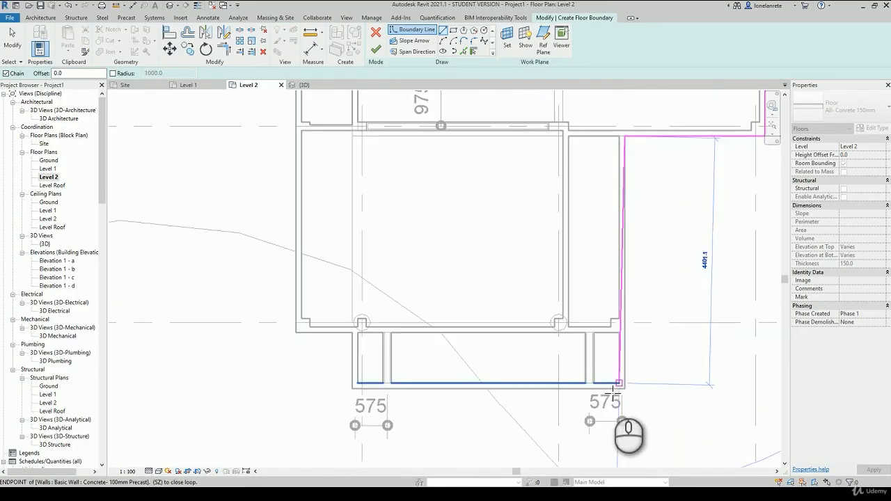
{"action": "left_click", "coordinate": [626, 389]}
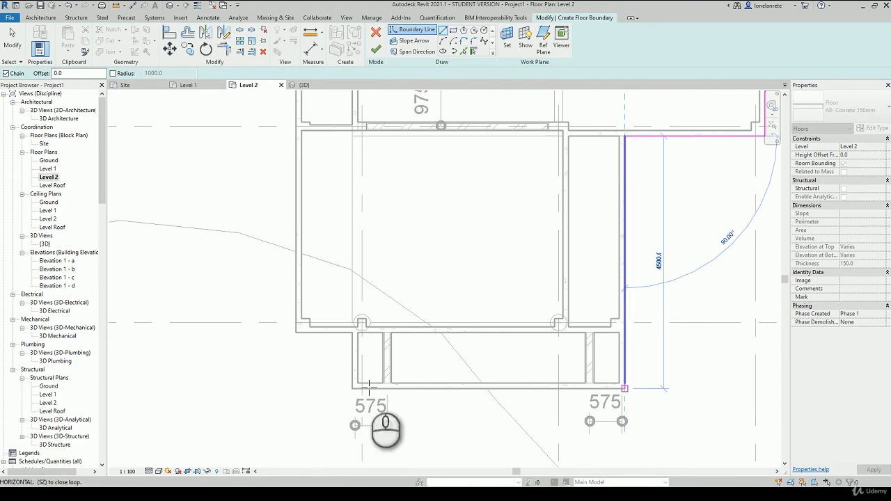
{"action": "left_click", "coordinate": [348, 352]}
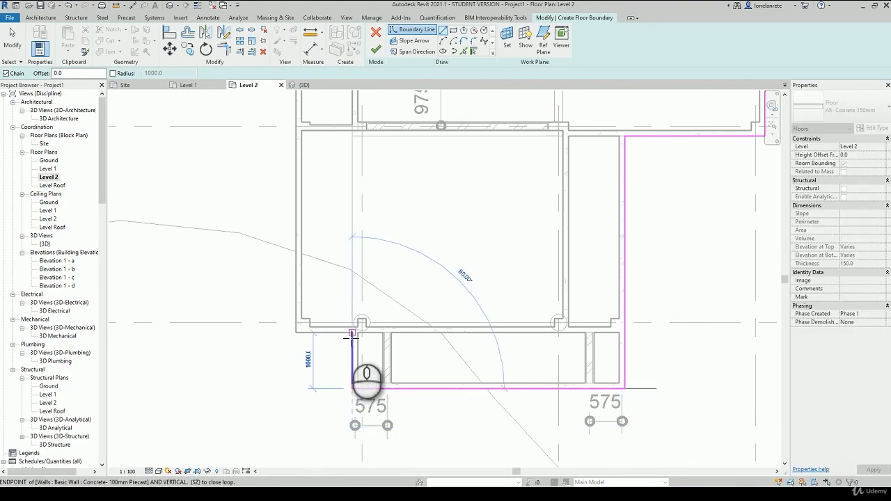
{"action": "left_click", "coordinate": [350, 335]}
{"action": "left_click", "coordinate": [298, 336]}
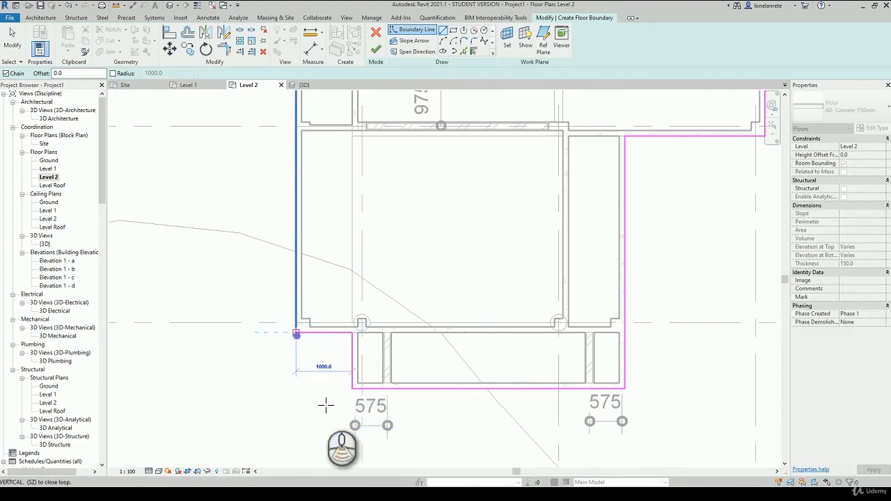
Step: Close the floor boundary along the west wall's outer face to the northwest corner and finish the sketch
{"action": "scroll", "coordinate": [320, 362], "scroll_direction": "down", "scroll_amount": 3}
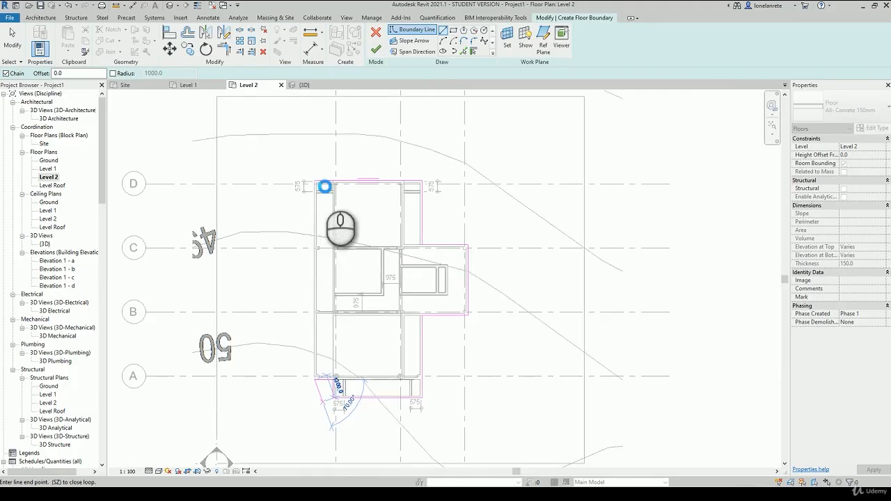
{"action": "left_click", "coordinate": [315, 182]}
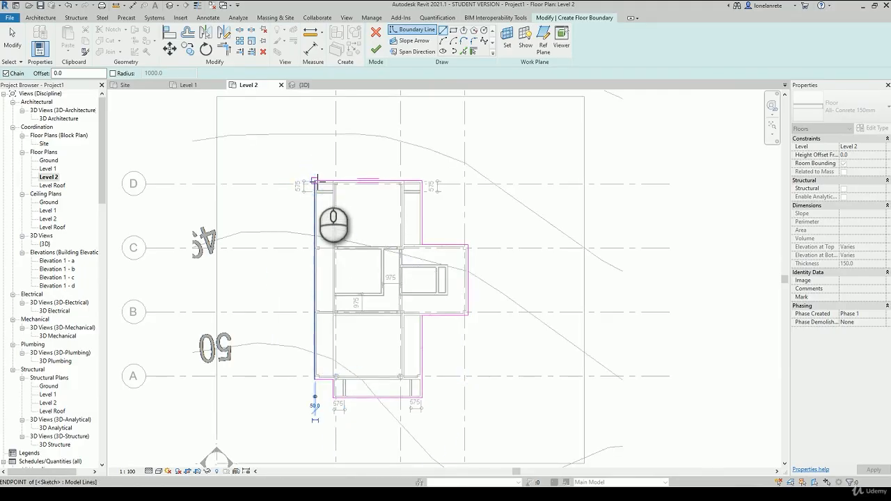
{"action": "left_click", "coordinate": [378, 53]}
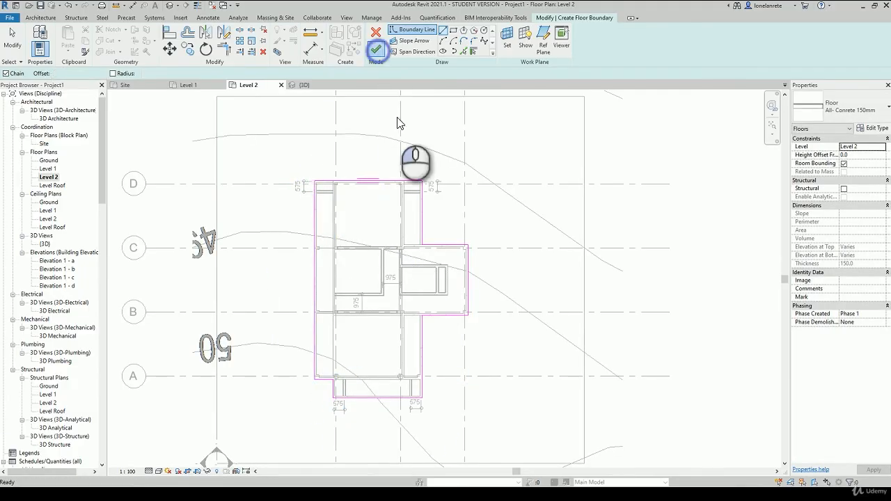
Step: Complete the Level 2 floor without attaching the walls that reach its level to its bottom
{"action": "scroll", "coordinate": [408, 175], "scroll_direction": "up", "scroll_amount": 2}
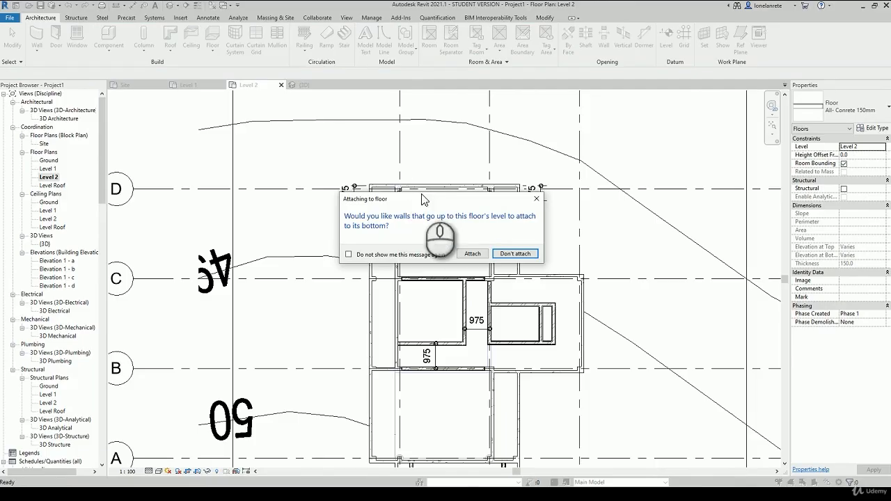
{"action": "left_click_drag", "start_coordinate": [439, 201], "coordinate": [494, 146]}
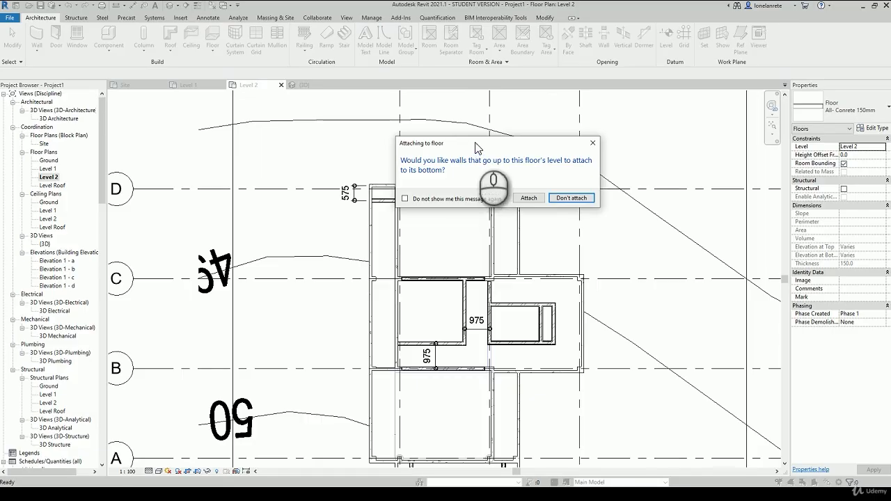
{"action": "left_click_drag", "start_coordinate": [475, 148], "coordinate": [411, 128]}
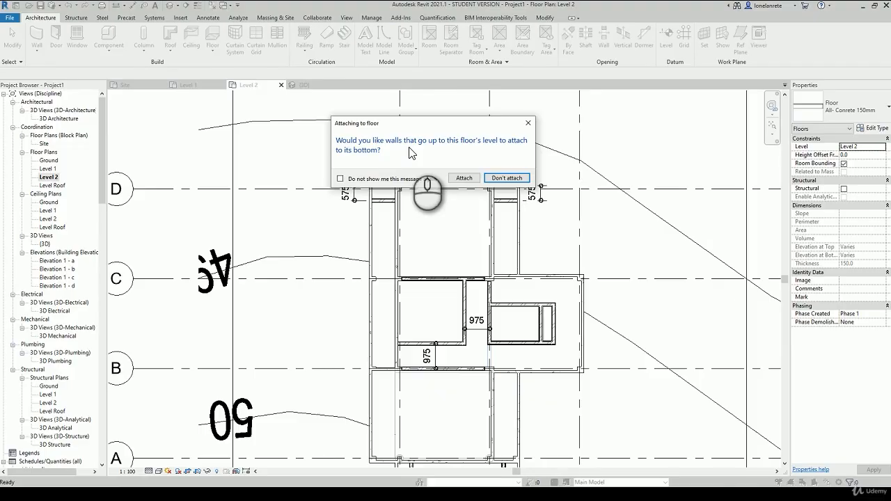
{"action": "left_click", "coordinate": [506, 179]}
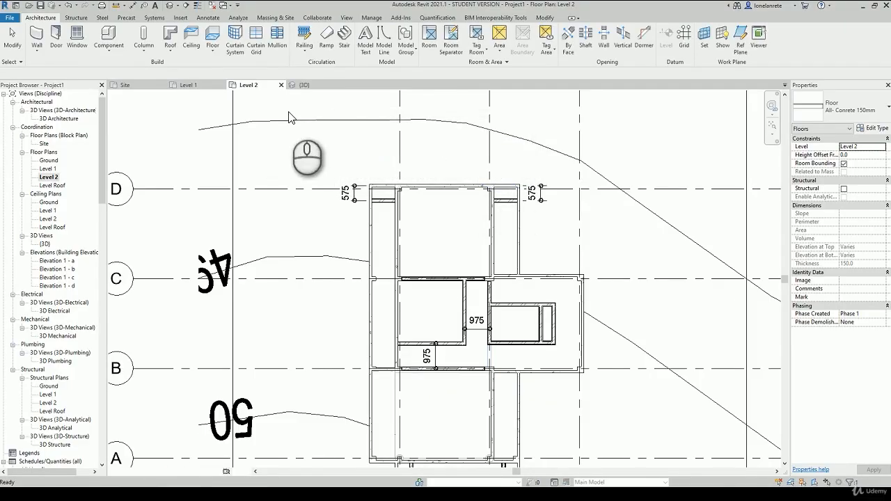
Step: Examine in the 3D view how the lower walls meet the Level 2 slab
{"action": "left_click", "coordinate": [304, 84]}
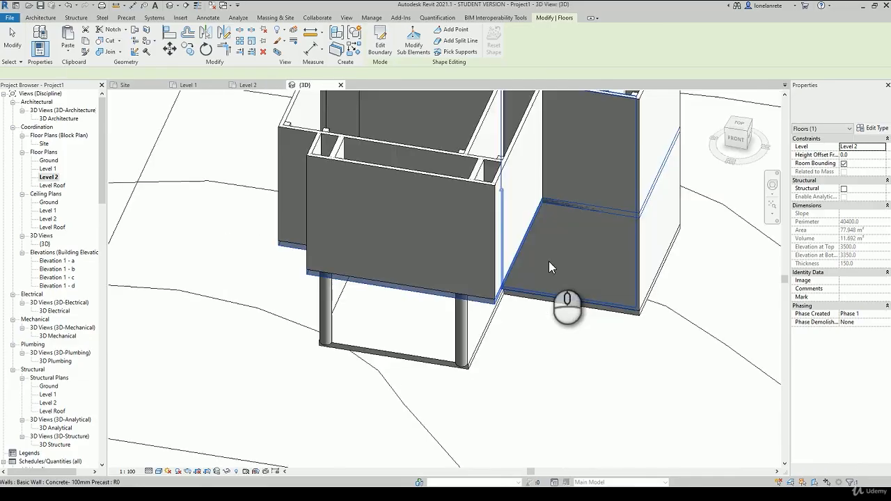
{"action": "middle_click_drag", "start_coordinate": [597, 341], "coordinate": [364, 189], "text": "shift"}
{"action": "scroll", "coordinate": [686, 162], "scroll_direction": "up", "scroll_amount": 5}
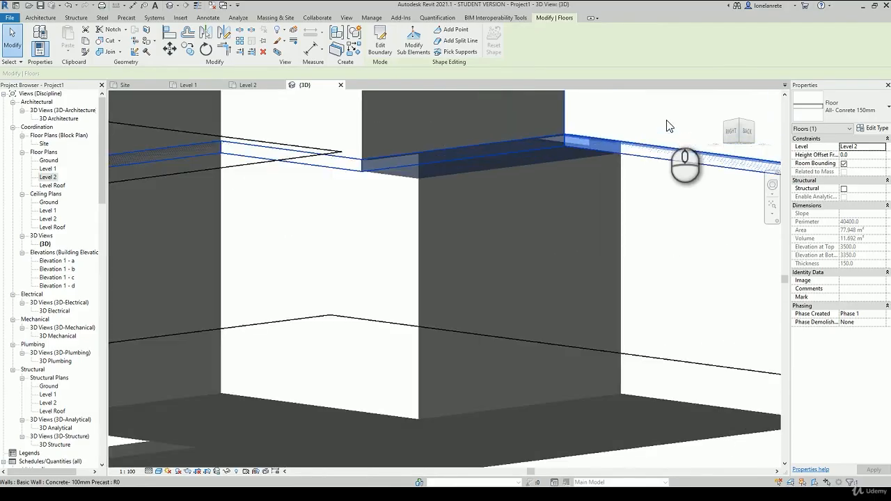
{"action": "scroll", "coordinate": [422, 169], "scroll_direction": "down", "scroll_amount": 1}
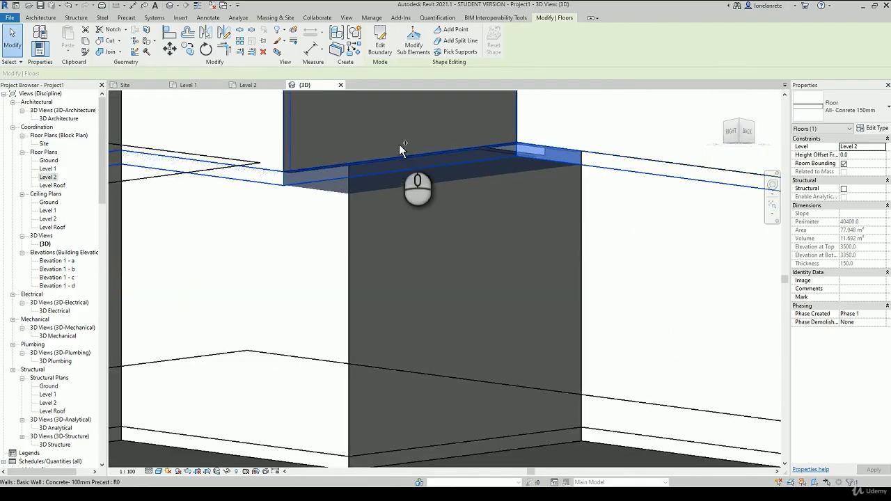
Step: Reopen the Level 2 floor's boundary sketch in plan and finish it again, attaching the walls below to its bottom
{"action": "left_click", "coordinate": [264, 86]}
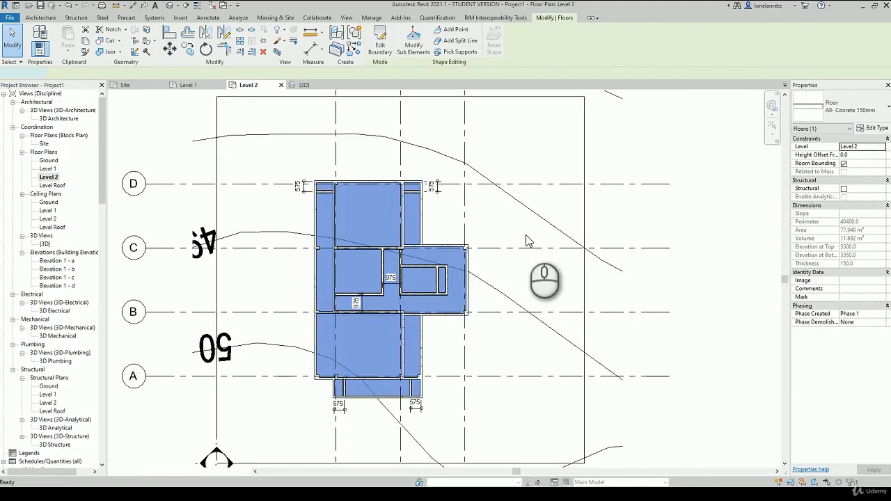
{"action": "left_click", "coordinate": [374, 49]}
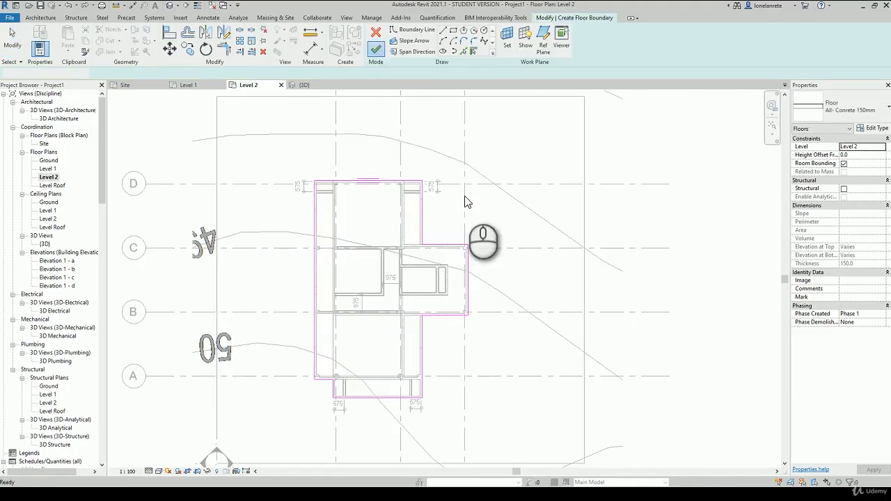
{"action": "left_click", "coordinate": [473, 252]}
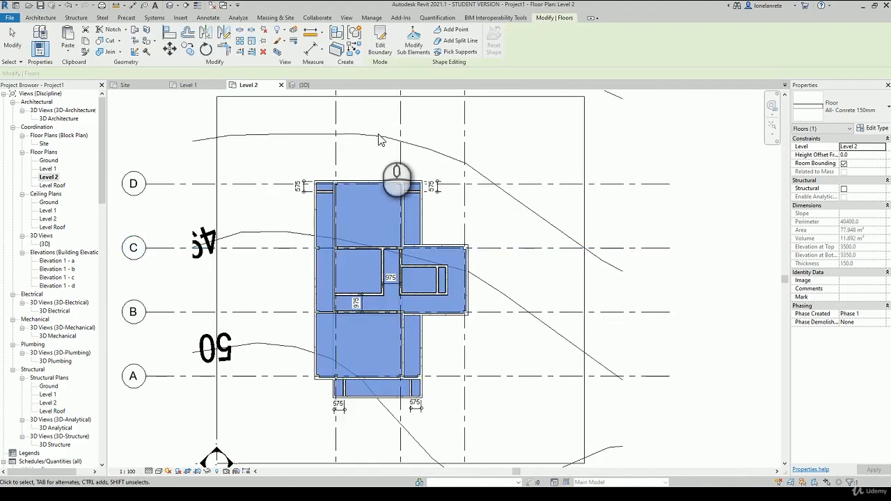
Step: Inspect the Level 1 walls beneath the Level 2 slab in the 3D view, selecting several to check their top attachment
{"action": "left_click", "coordinate": [305, 84]}
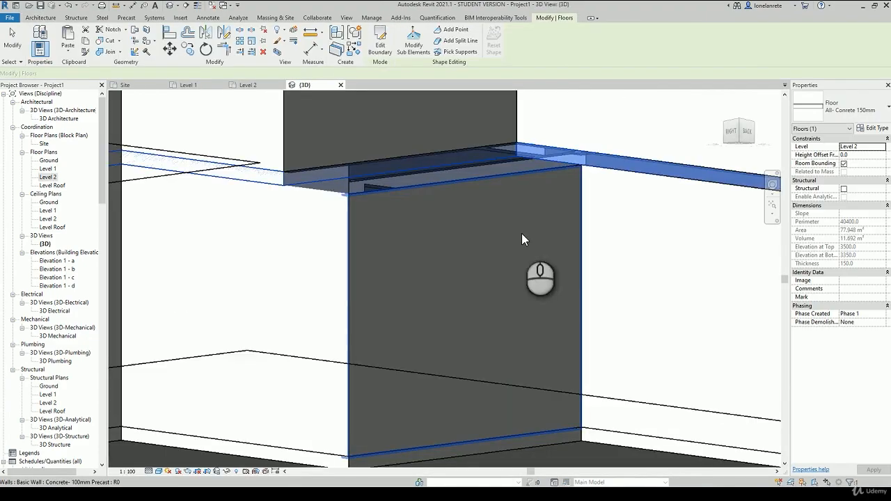
{"action": "scroll", "coordinate": [466, 223], "scroll_direction": "down", "scroll_amount": 2}
{"action": "left_click", "coordinate": [502, 240]}
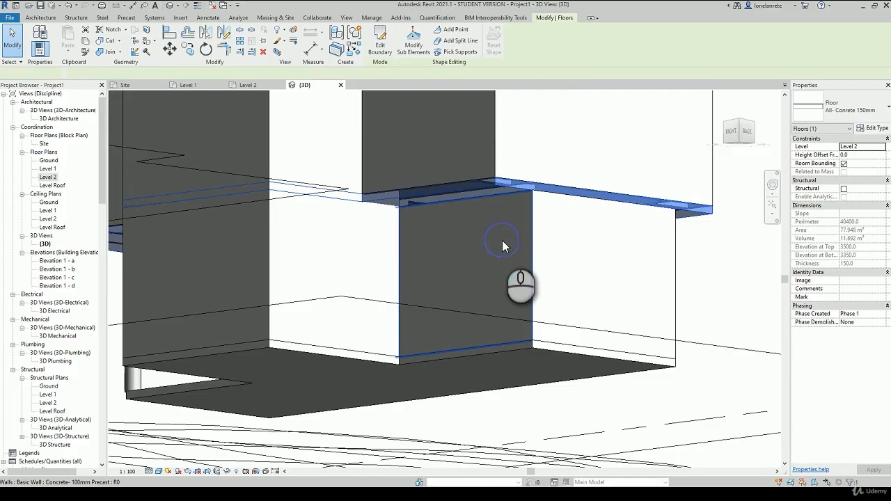
{"action": "scroll", "coordinate": [605, 270], "scroll_direction": "up", "scroll_amount": 3}
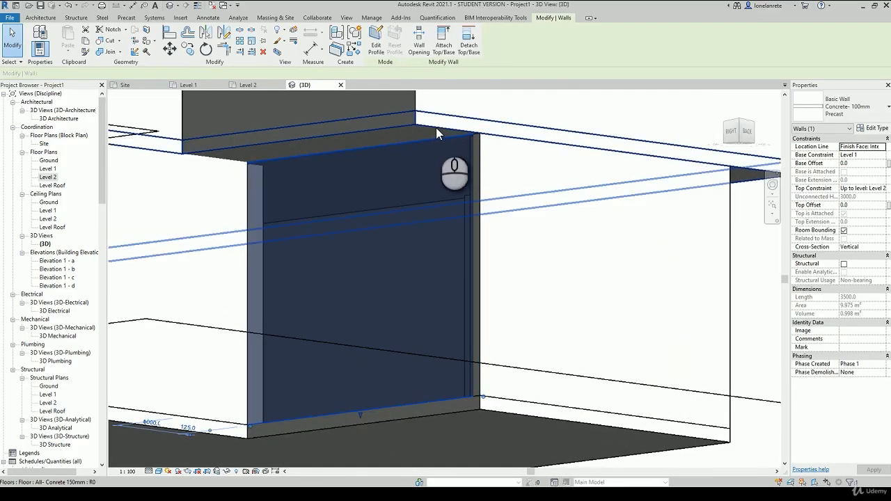
{"action": "left_click", "coordinate": [532, 174]}
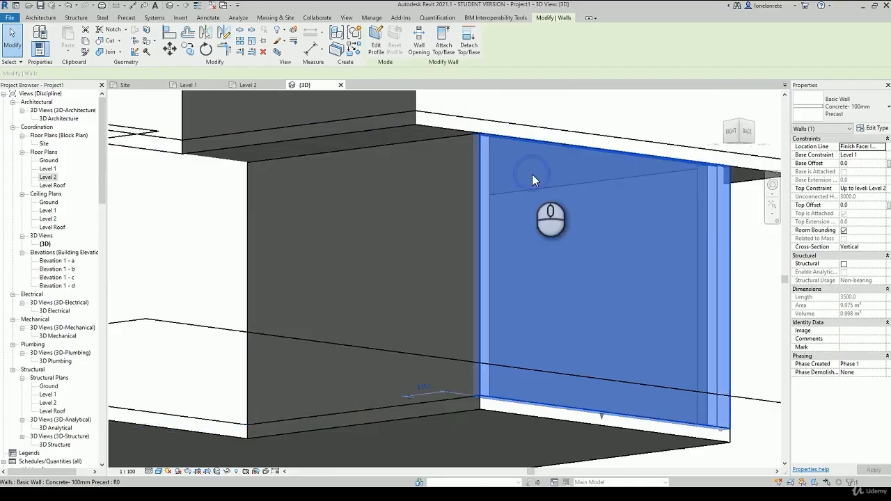
{"action": "middle_click_drag", "start_coordinate": [532, 177], "coordinate": [362, 220], "text": "shift"}
{"action": "left_click", "coordinate": [644, 228]}
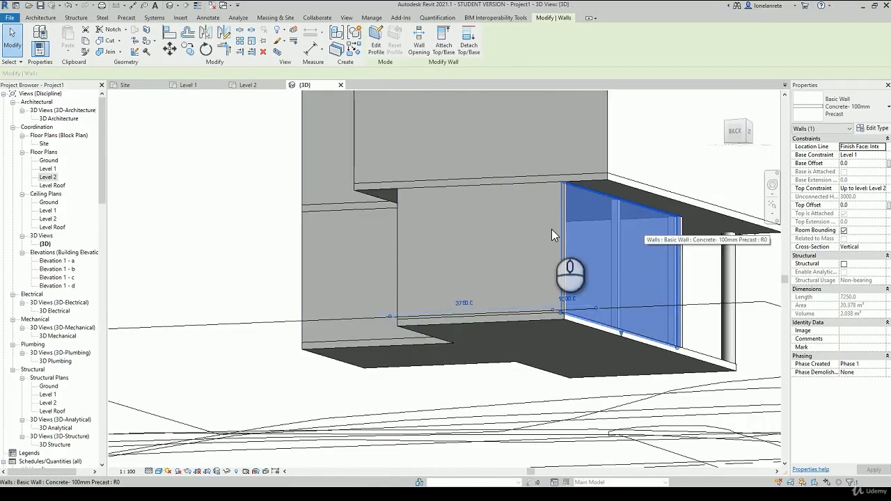
Step: Select the double-height exterior wall in 3D and examine where it meets the Level 2 slab edge
{"action": "middle_click_drag", "start_coordinate": [548, 228], "coordinate": [431, 276], "text": "shift"}
{"action": "left_click", "coordinate": [431, 275]}
{"action": "middle_click_drag", "start_coordinate": [456, 303], "coordinate": [501, 348]}
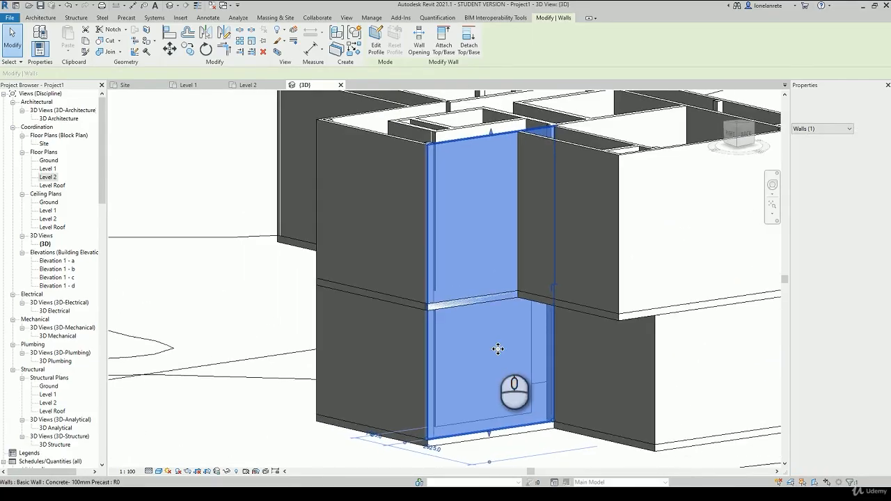
{"action": "scroll", "coordinate": [446, 305], "scroll_direction": "up", "scroll_amount": 2}
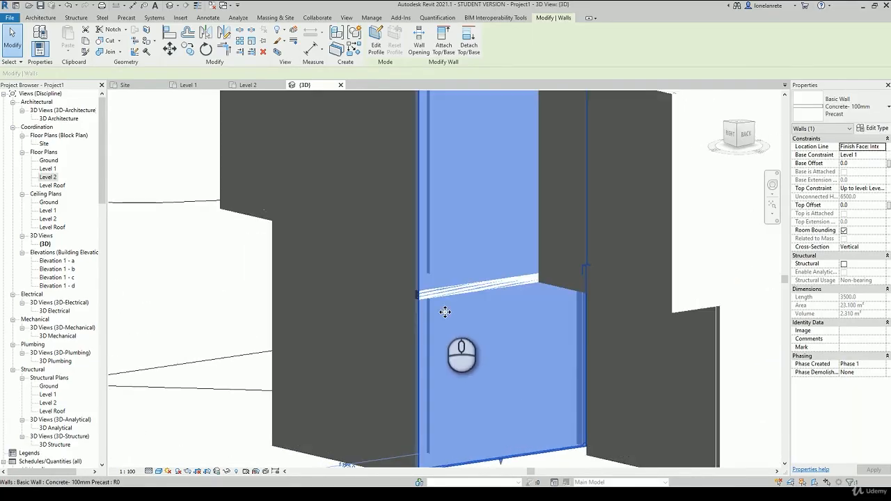
{"action": "scroll", "coordinate": [449, 296], "scroll_direction": "up", "scroll_amount": 1}
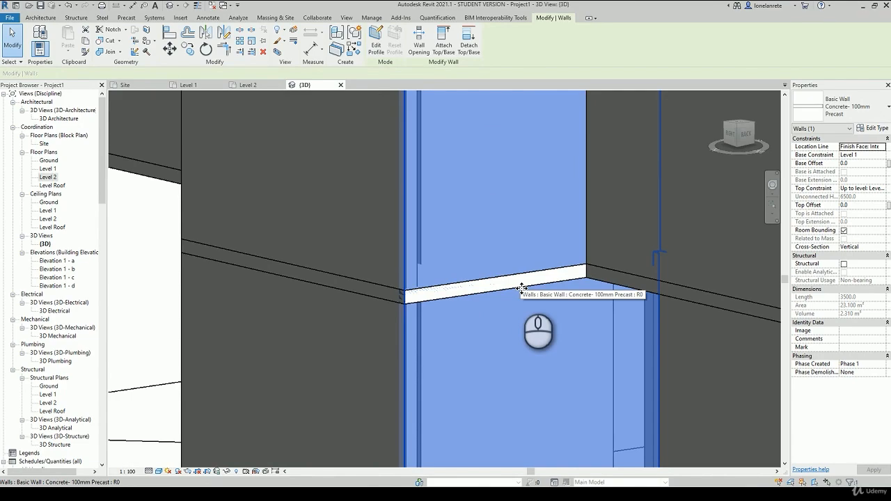
Step: Select the Level 2 slab and follow its outer edge around the building to check how the walls meet it
{"action": "left_click", "coordinate": [639, 284]}
{"action": "middle_click_drag", "start_coordinate": [648, 295], "coordinate": [418, 297]}
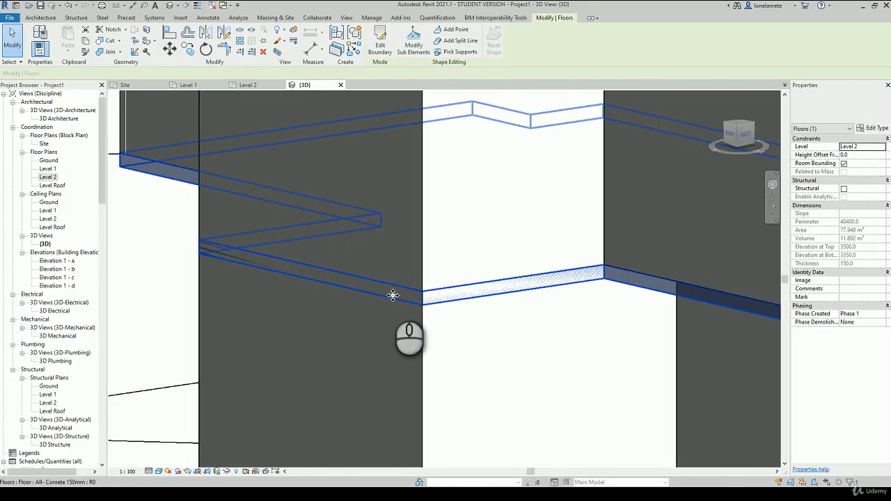
{"action": "mouse_move", "coordinate": [612, 282]}
{"action": "middle_mouse_down", "text": "shift"}
{"action": "mouse_move", "coordinate": [478, 285]}
{"action": "mouse_move", "coordinate": [378, 269]}
{"action": "middle_mouse_up", "text": "shift"}
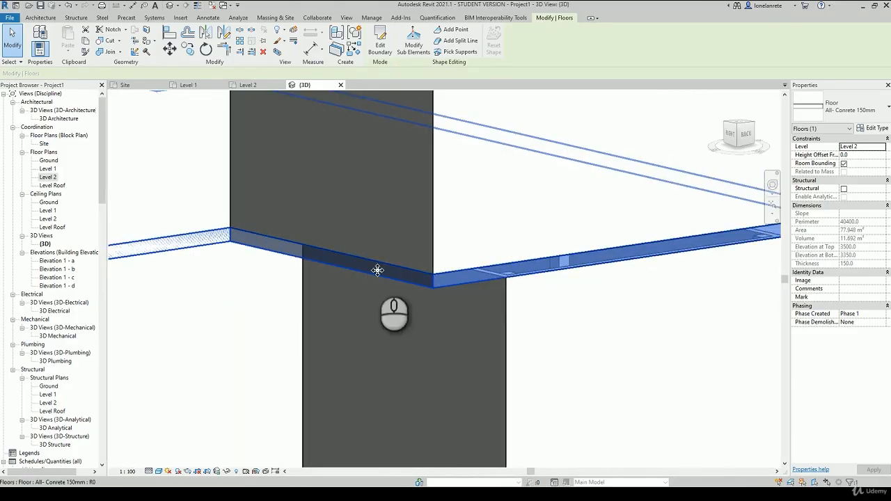
{"action": "middle_click_drag", "start_coordinate": [599, 267], "coordinate": [379, 273]}
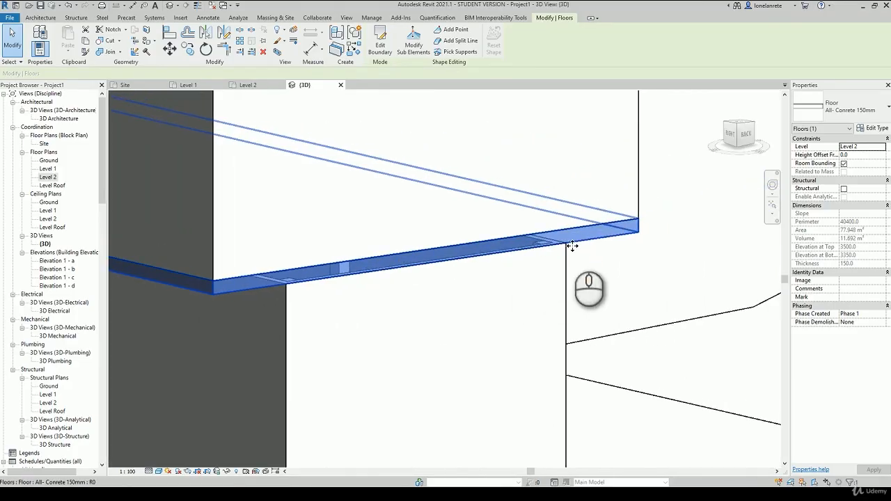
Step: Check the remaining slab edge in 3D, and select the Level 2 slab in its floor plan to review its extent
{"action": "middle_click_drag", "start_coordinate": [589, 241], "coordinate": [426, 270]}
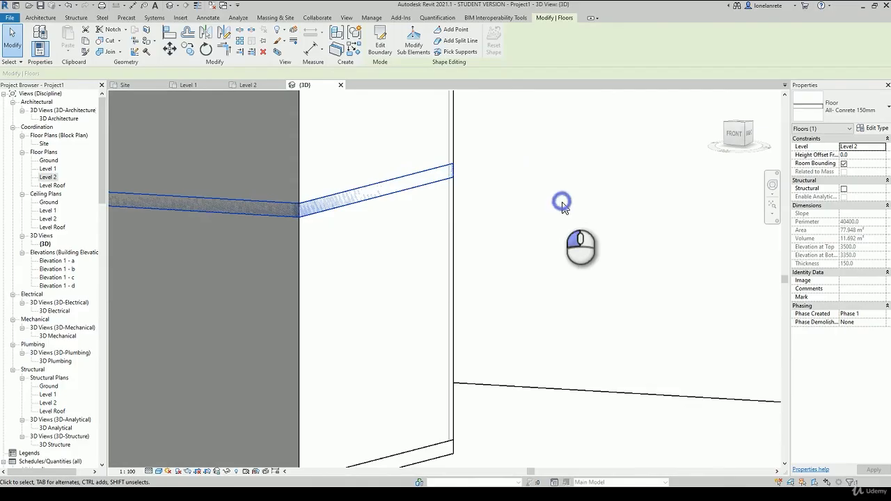
{"action": "left_click", "coordinate": [563, 204]}
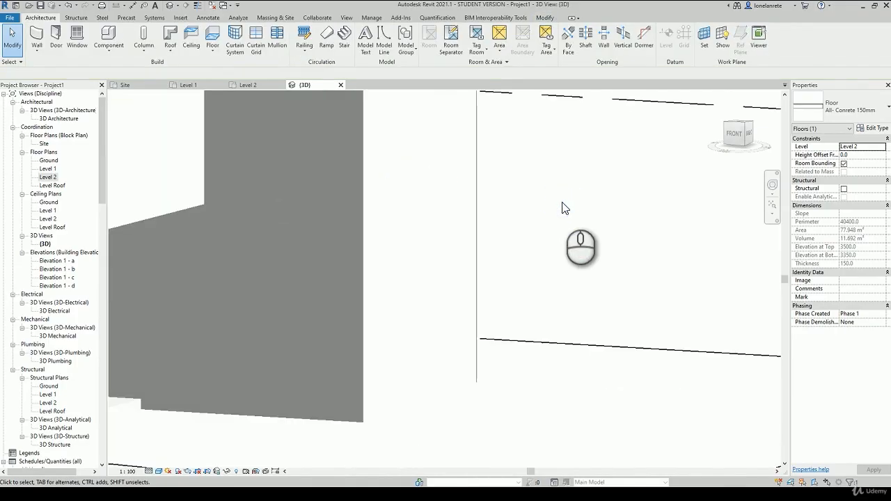
{"action": "left_click", "coordinate": [251, 85]}
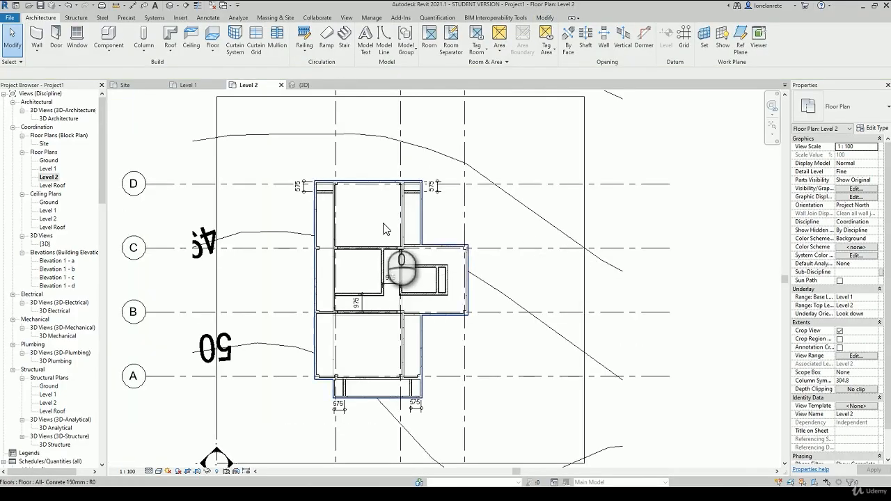
{"action": "left_click", "coordinate": [384, 228]}
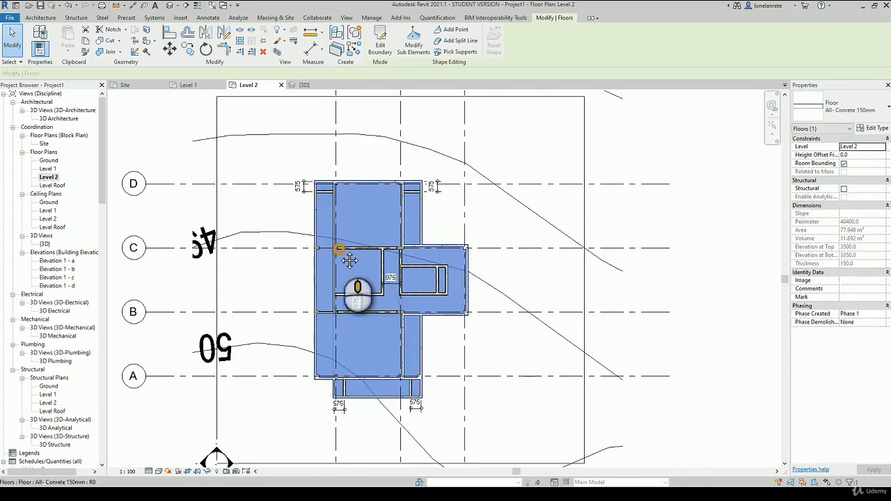
{"action": "middle_click_drag", "start_coordinate": [339, 250], "coordinate": [431, 237]}
{"action": "scroll", "coordinate": [430, 237], "scroll_direction": "up", "scroll_amount": 2}
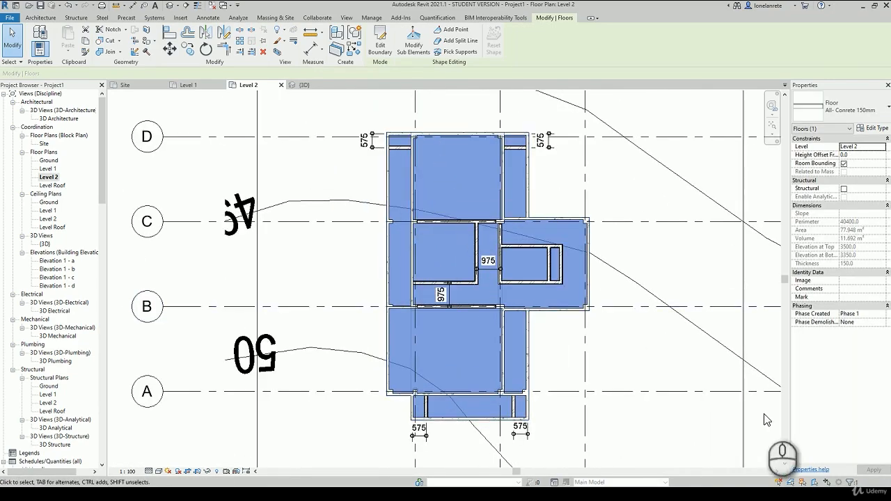
{"action": "left_click", "coordinate": [561, 320]}
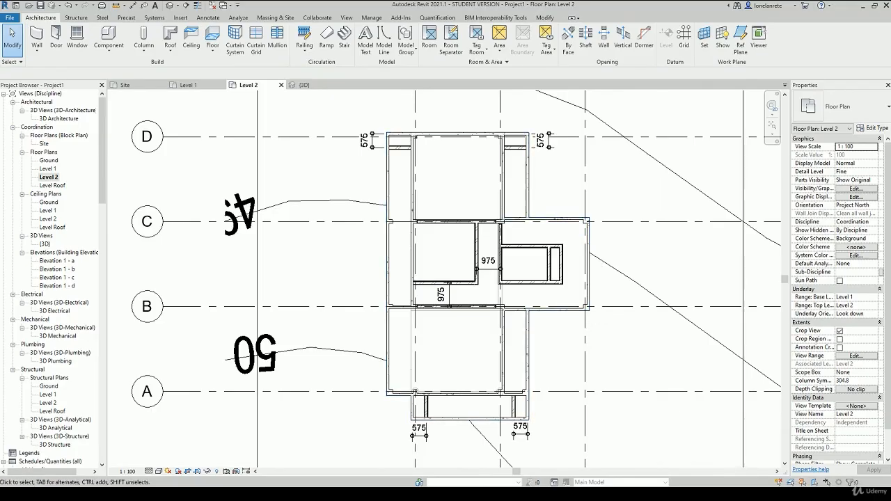
Step: Open the Level 2 slab's boundary sketch and delete all of its boundary lines
{"action": "left_click", "coordinate": [566, 238]}
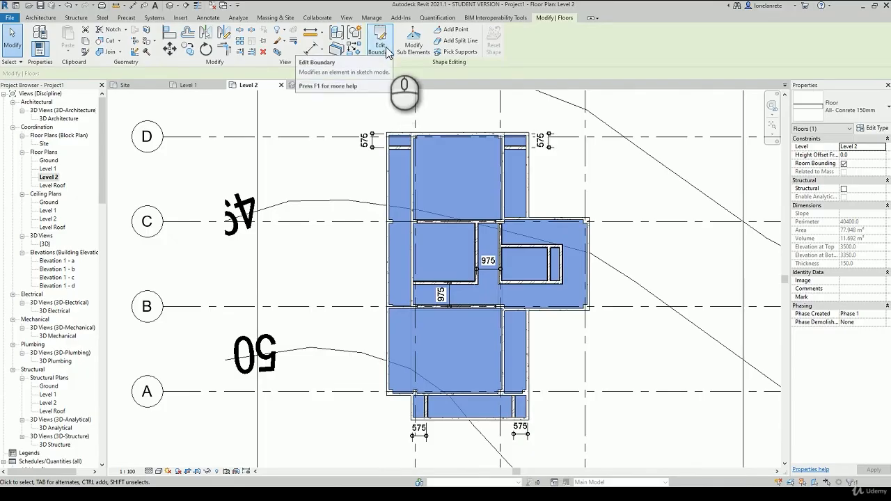
{"action": "double_click", "coordinate": [446, 165]}
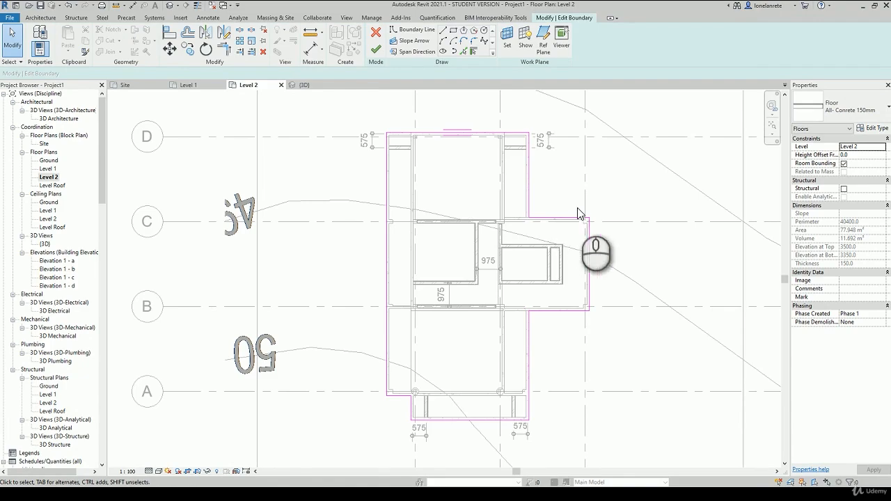
{"action": "scroll", "coordinate": [575, 309], "scroll_direction": "up", "scroll_amount": 3}
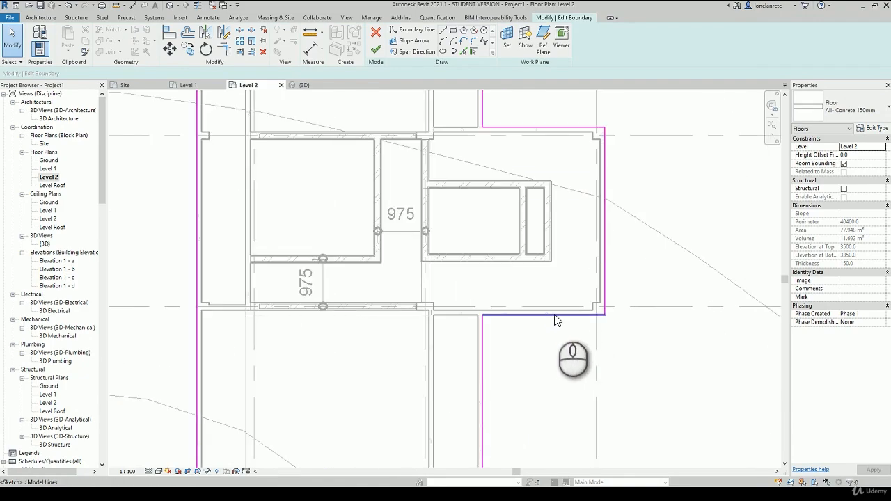
{"action": "scroll", "coordinate": [555, 319], "scroll_direction": "down", "scroll_amount": 2}
{"action": "scroll", "coordinate": [555, 320], "scroll_direction": "down", "scroll_amount": 2}
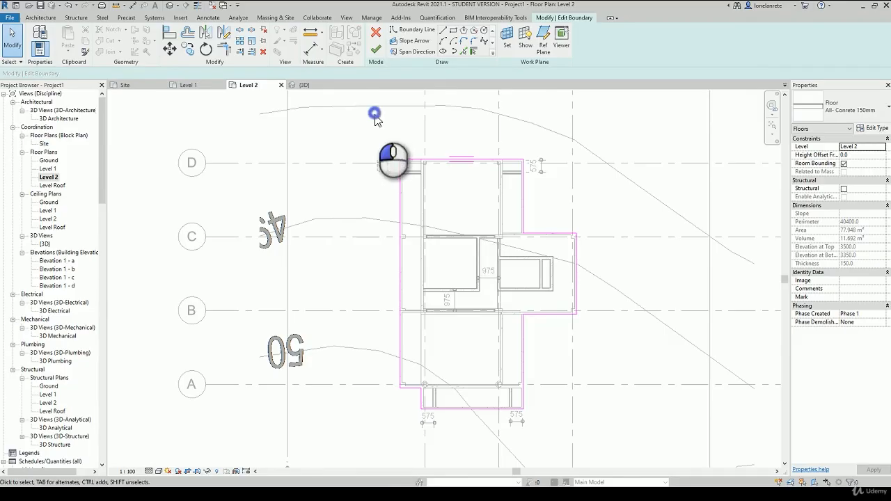
{"action": "mouse_move", "coordinate": [374, 113]}
{"action": "left_mouse_down"}
{"action": "mouse_move", "coordinate": [575, 422]}
{"action": "mouse_move", "coordinate": [600, 427]}
{"action": "left_mouse_up"}
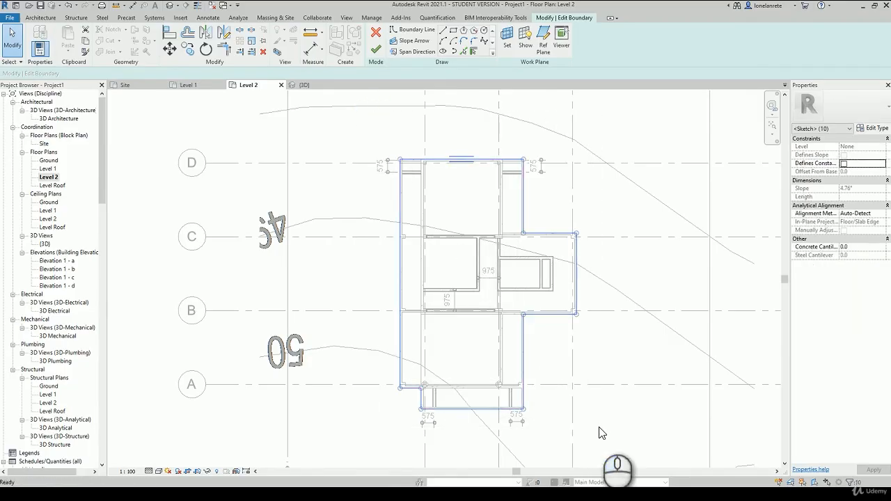
{"action": "key", "text": "Delete"}
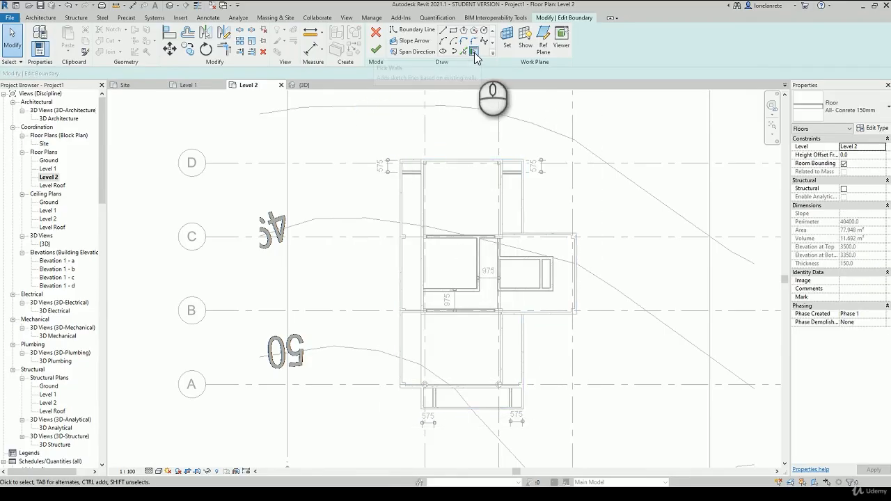
Step: Sketch new slab boundary lines with Pick Walls along the grid D exterior wall and the projecting east bay down to grid B
{"action": "left_click", "coordinate": [474, 53]}
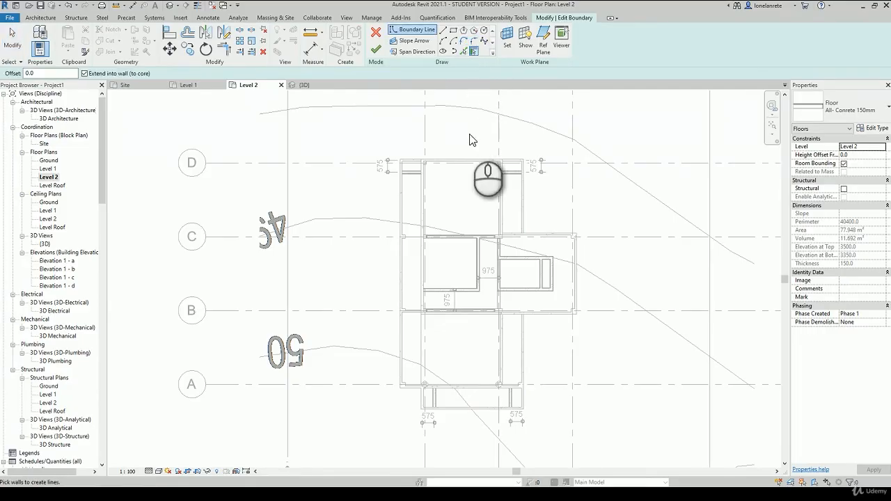
{"action": "scroll", "coordinate": [480, 156], "scroll_direction": "up", "scroll_amount": 1}
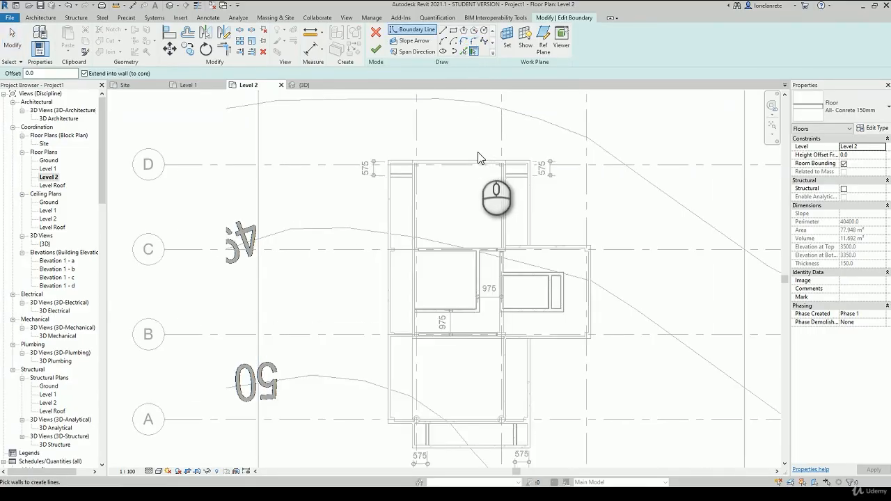
{"action": "scroll", "coordinate": [459, 148], "scroll_direction": "up", "scroll_amount": 2}
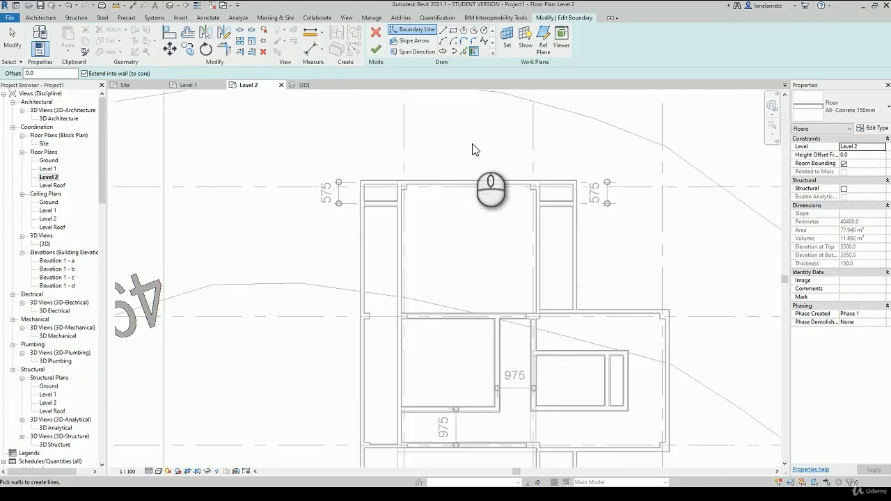
{"action": "left_click", "coordinate": [484, 182]}
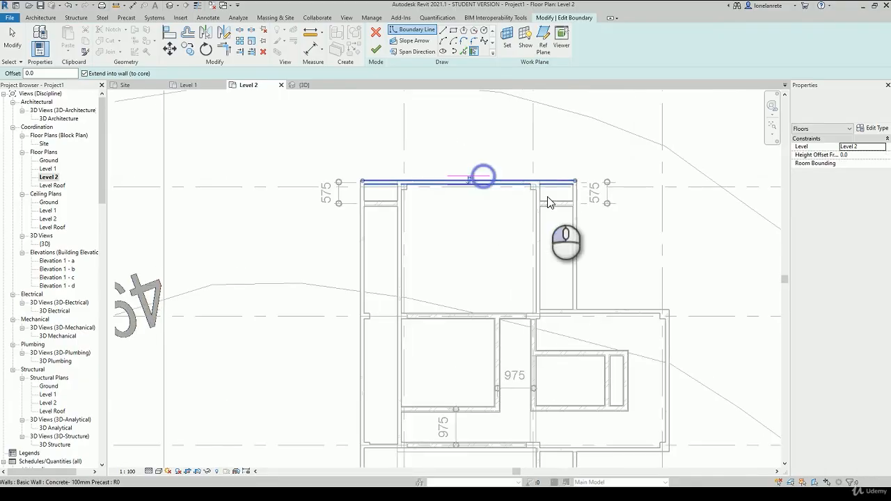
{"action": "left_click", "coordinate": [583, 231]}
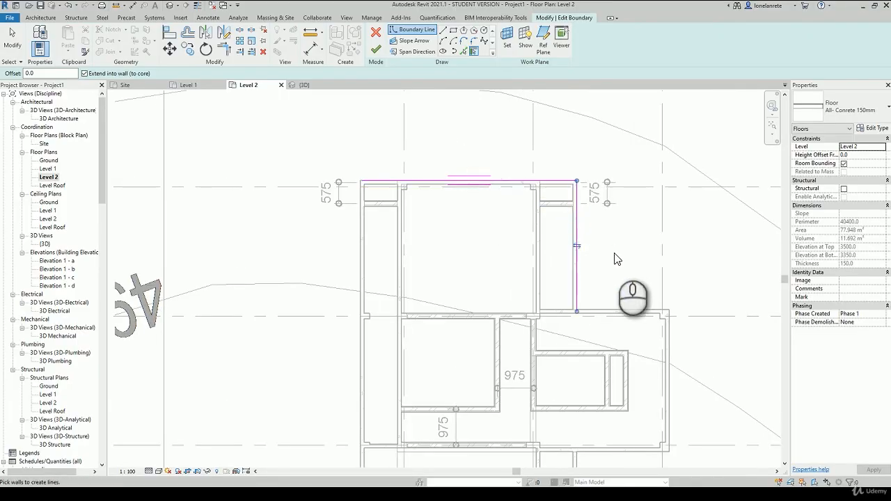
{"action": "left_click", "coordinate": [641, 310]}
{"action": "left_click", "coordinate": [667, 348]}
{"action": "scroll", "coordinate": [672, 358], "scroll_direction": "down", "scroll_amount": 4}
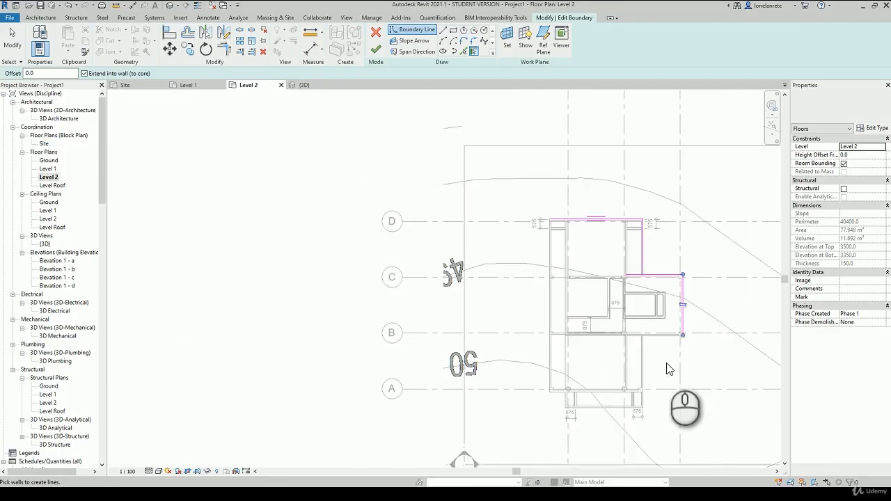
{"action": "scroll", "coordinate": [656, 362], "scroll_direction": "up", "scroll_amount": 4}
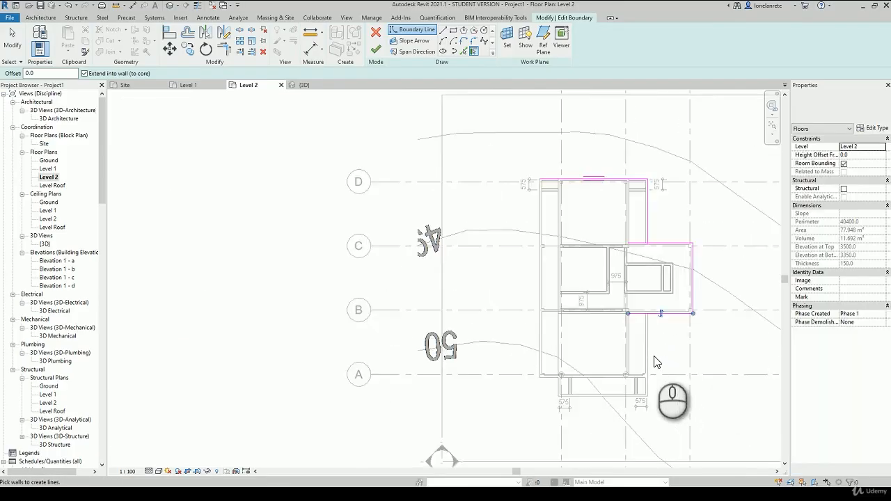
Step: Pick the remaining exterior walls around the south projection and along the full west side to complete the slab's outer boundary
{"action": "left_click", "coordinate": [642, 352]}
{"action": "left_click", "coordinate": [590, 416]}
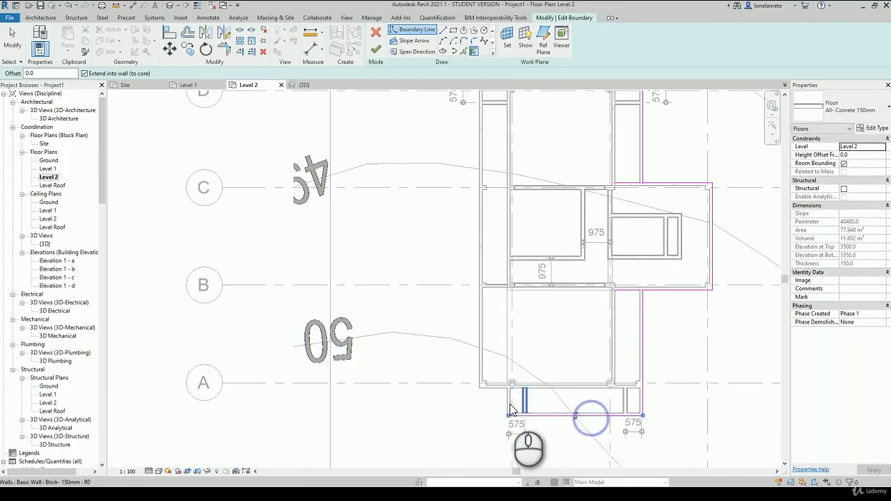
{"action": "left_click", "coordinate": [507, 407]}
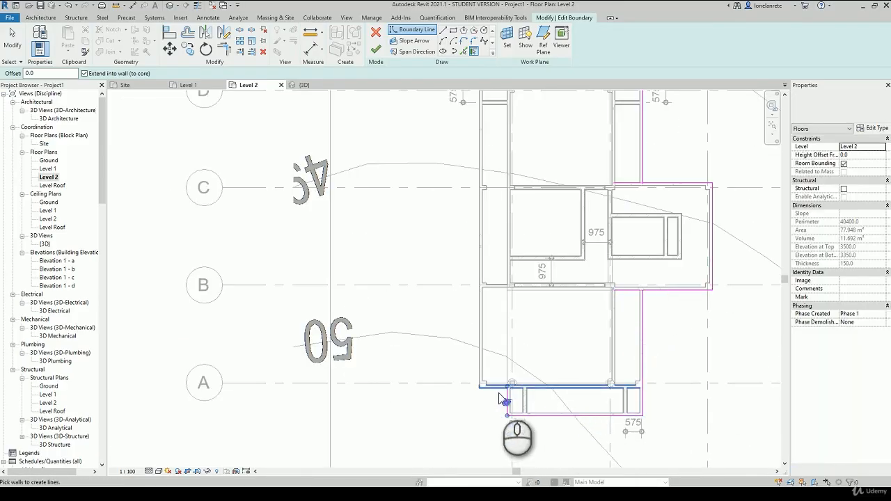
{"action": "left_click", "coordinate": [476, 357]}
{"action": "scroll", "coordinate": [453, 385], "scroll_direction": "down", "scroll_amount": 2}
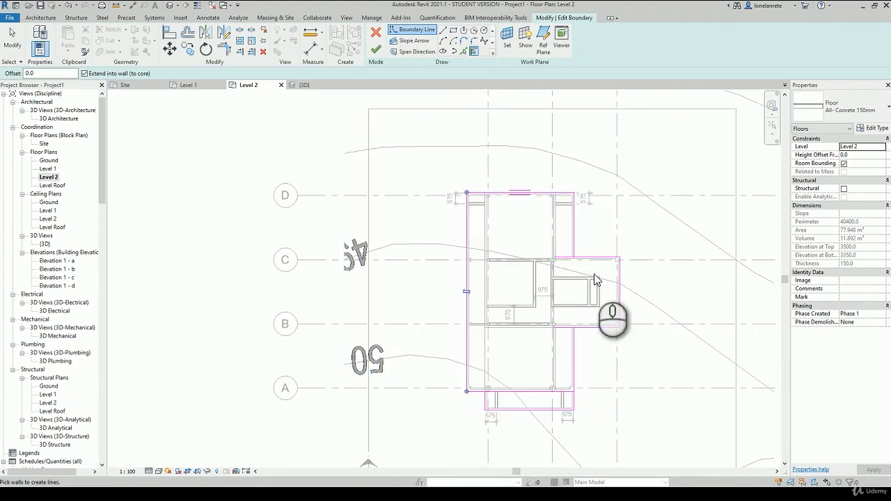
Step: Trim the overlapping boundary lines into clean corners at the east bay's two inner junctions and the southwest step
{"action": "scroll", "coordinate": [590, 255], "scroll_direction": "up", "scroll_amount": 1}
{"action": "scroll", "coordinate": [590, 256], "scroll_direction": "up", "scroll_amount": 5}
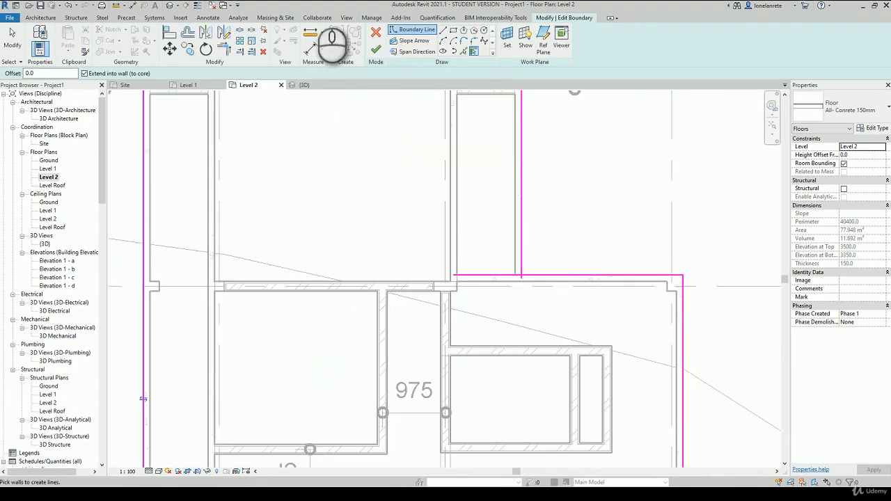
{"action": "left_click", "coordinate": [224, 48]}
{"action": "left_click", "coordinate": [519, 225]}
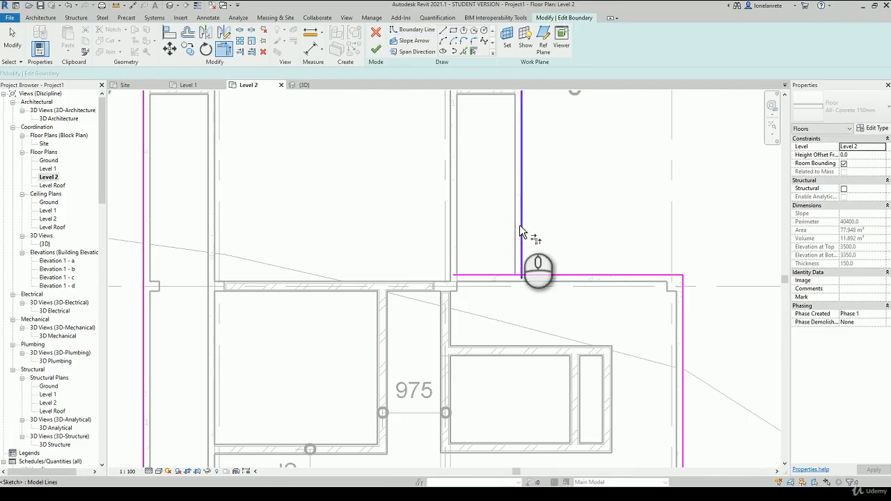
{"action": "left_click", "coordinate": [567, 277]}
{"action": "scroll", "coordinate": [599, 212], "scroll_direction": "down", "scroll_amount": 4}
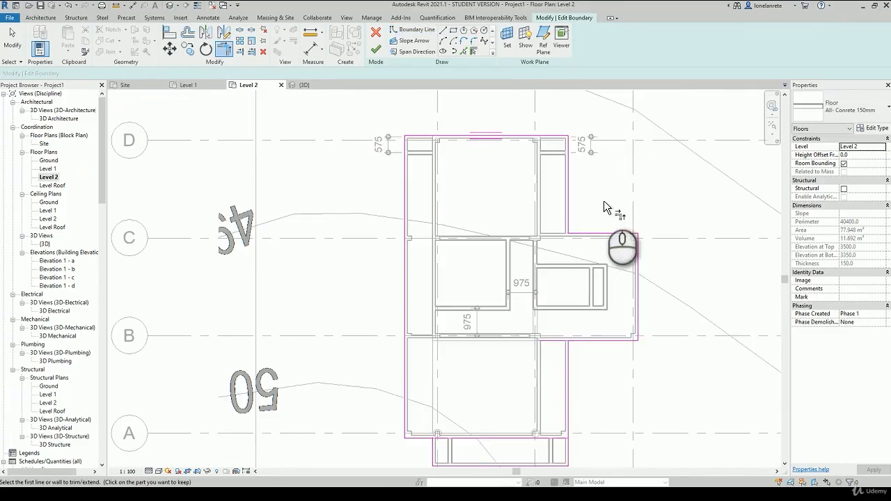
{"action": "left_click", "coordinate": [568, 361]}
{"action": "left_click", "coordinate": [588, 341]}
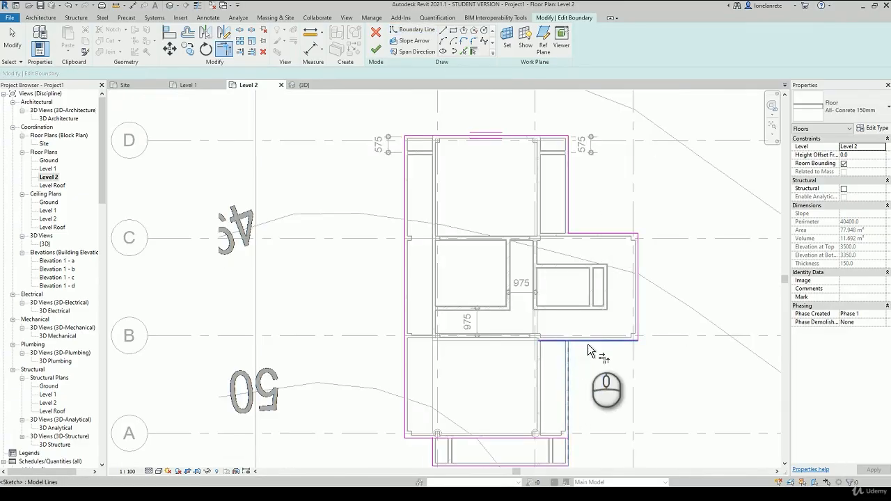
{"action": "left_click", "coordinate": [413, 438]}
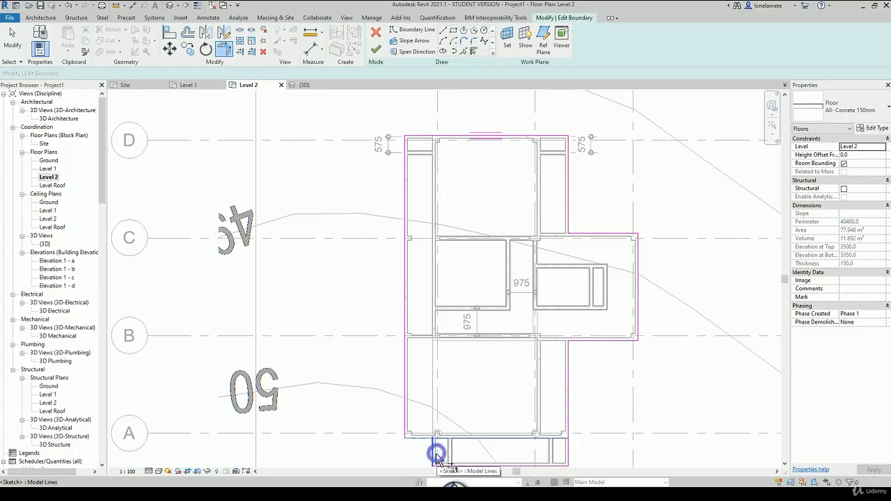
{"action": "left_click", "coordinate": [436, 456]}
Step: Add boundary lines with Pick Walls along the north, east and south walls of the small enclosure in the east bay
{"action": "scroll", "coordinate": [565, 263], "scroll_direction": "up", "scroll_amount": 3}
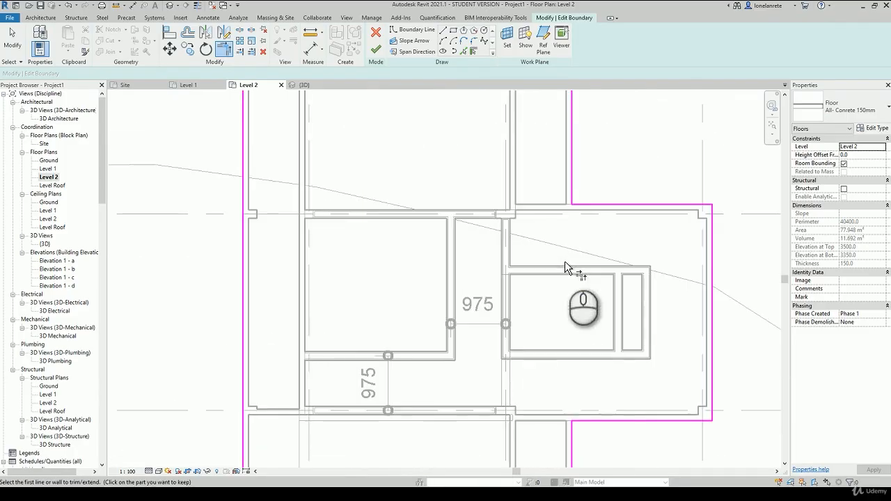
{"action": "left_click", "coordinate": [472, 51]}
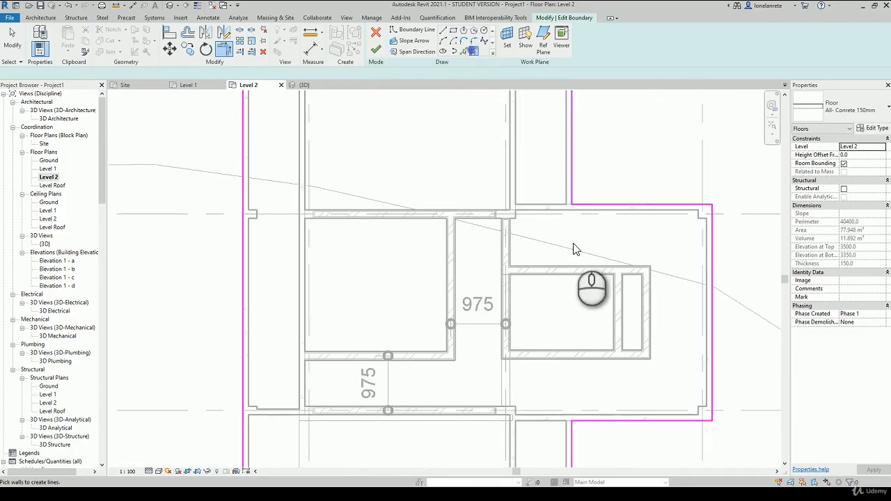
{"action": "scroll", "coordinate": [590, 294], "scroll_direction": "up", "scroll_amount": 2}
{"action": "scroll", "coordinate": [589, 294], "scroll_direction": "up", "scroll_amount": 4}
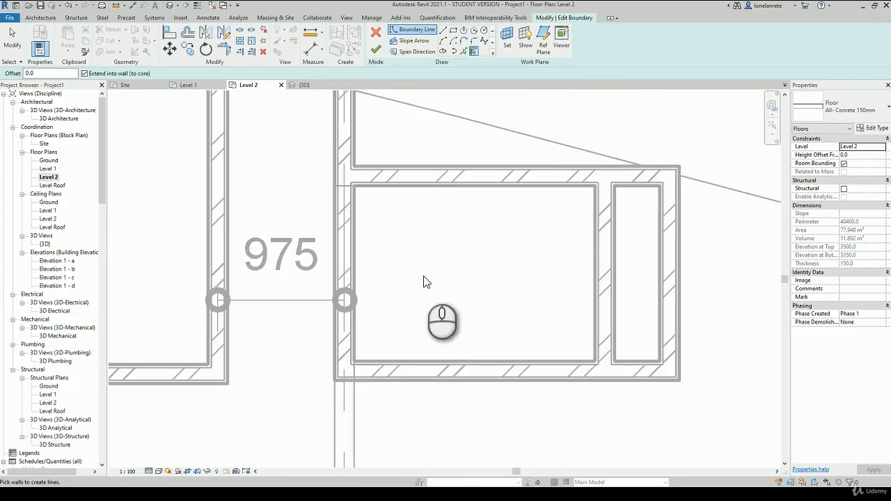
{"action": "scroll", "coordinate": [427, 280], "scroll_direction": "down", "scroll_amount": 2}
{"action": "scroll", "coordinate": [435, 278], "scroll_direction": "up", "scroll_amount": 2}
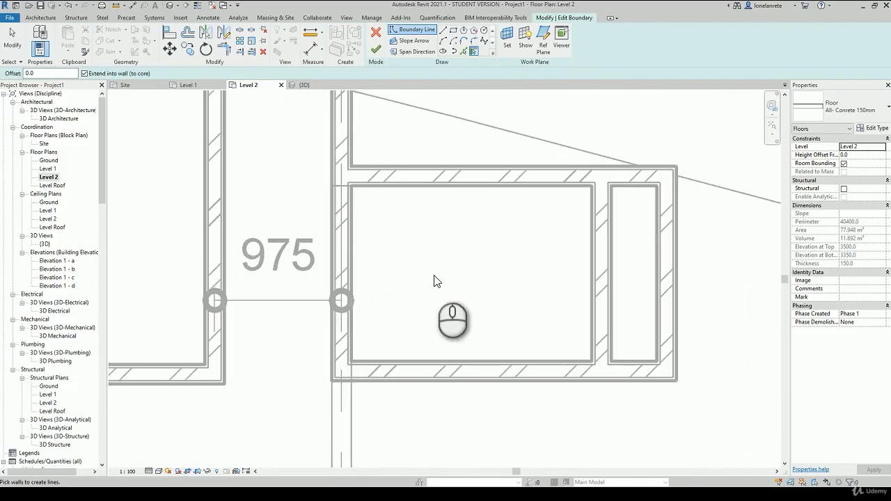
{"action": "left_click", "coordinate": [426, 168]}
{"action": "left_click", "coordinate": [662, 251]}
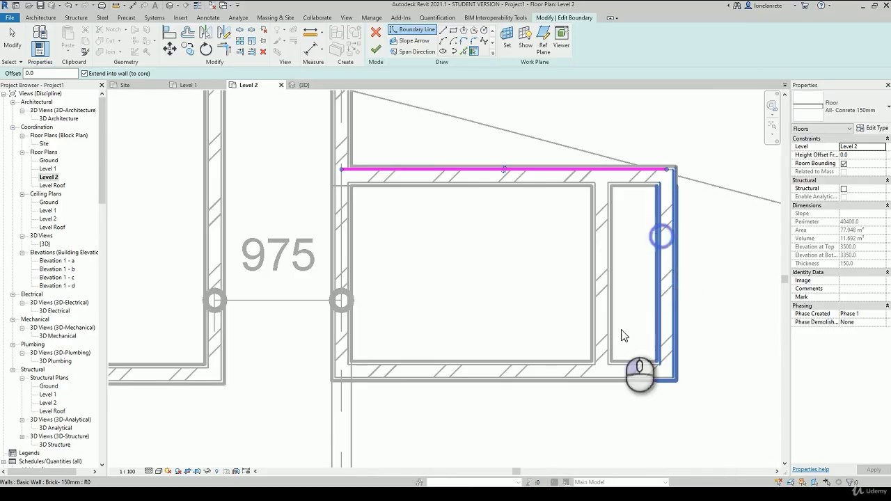
{"action": "left_click", "coordinate": [533, 380]}
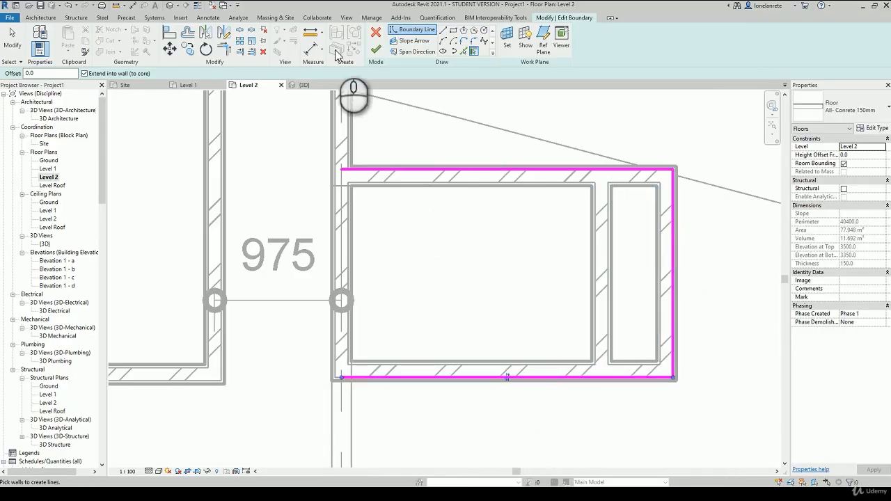
Step: Turn on Thin Lines and examine the boundary line's position within the enclosure wall at its northeast corner
{"action": "left_click", "coordinate": [197, 10]}
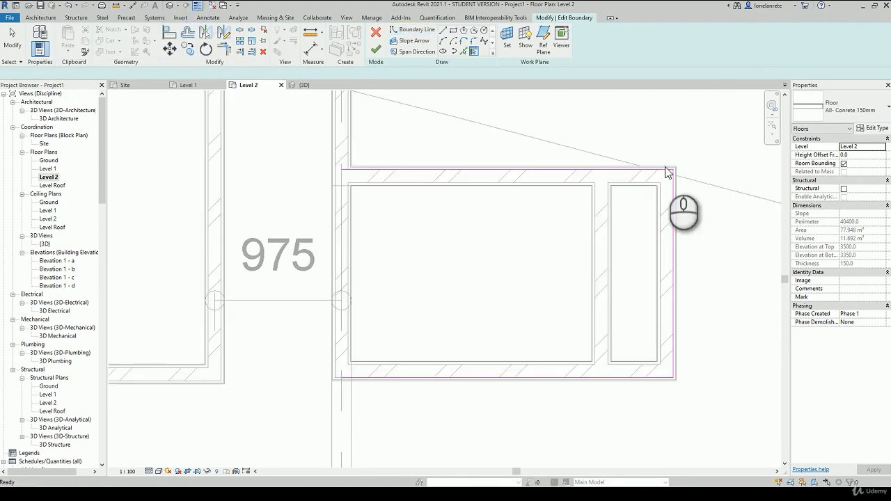
{"action": "scroll", "coordinate": [700, 173], "scroll_direction": "up", "scroll_amount": 2}
{"action": "scroll", "coordinate": [699, 173], "scroll_direction": "up", "scroll_amount": 4}
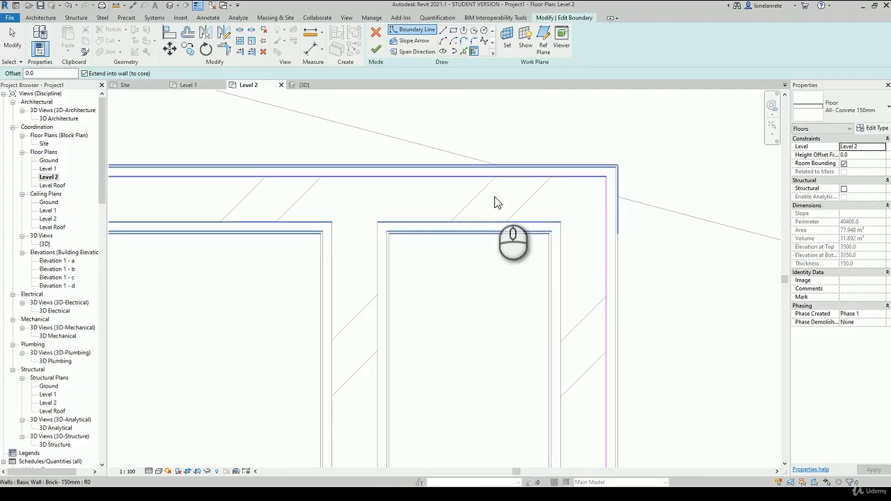
Step: Add a boundary line with Pick Walls along the west wall of the small enclosure in the east bay
{"action": "scroll", "coordinate": [651, 206], "scroll_direction": "down", "scroll_amount": 2}
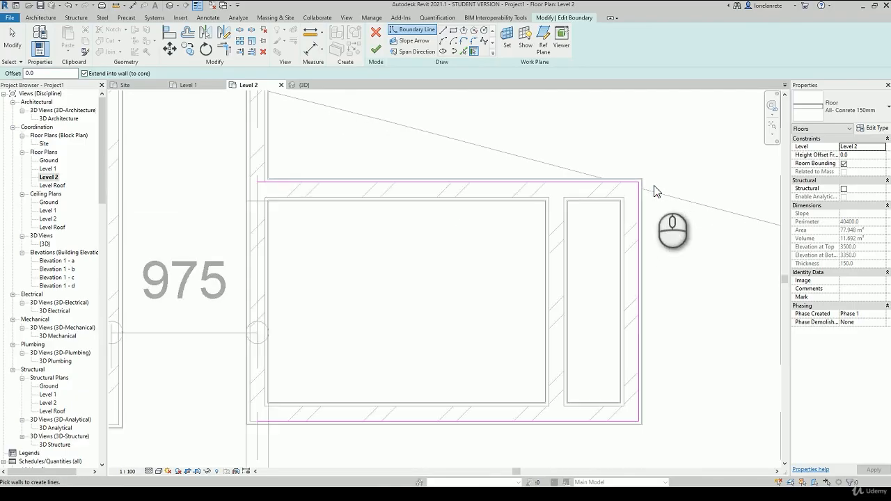
{"action": "scroll", "coordinate": [682, 317], "scroll_direction": "down", "scroll_amount": 1}
{"action": "scroll", "coordinate": [682, 317], "scroll_direction": "down", "scroll_amount": 1}
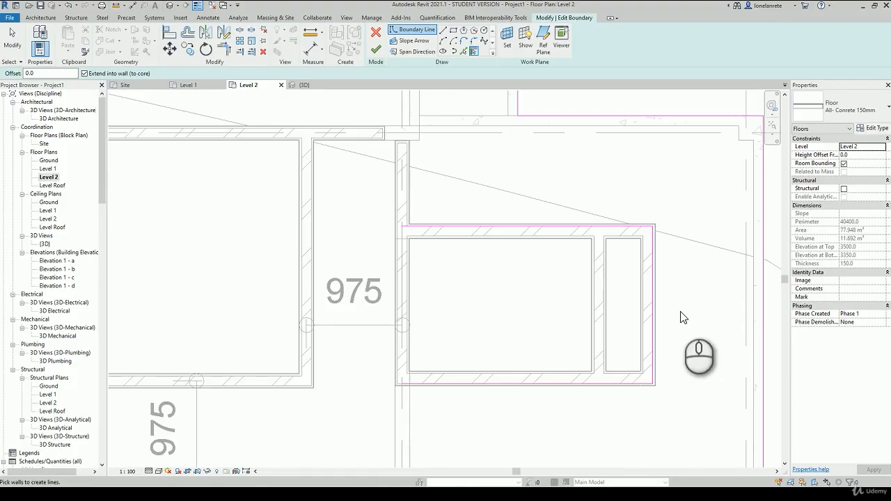
{"action": "left_click", "coordinate": [413, 181]}
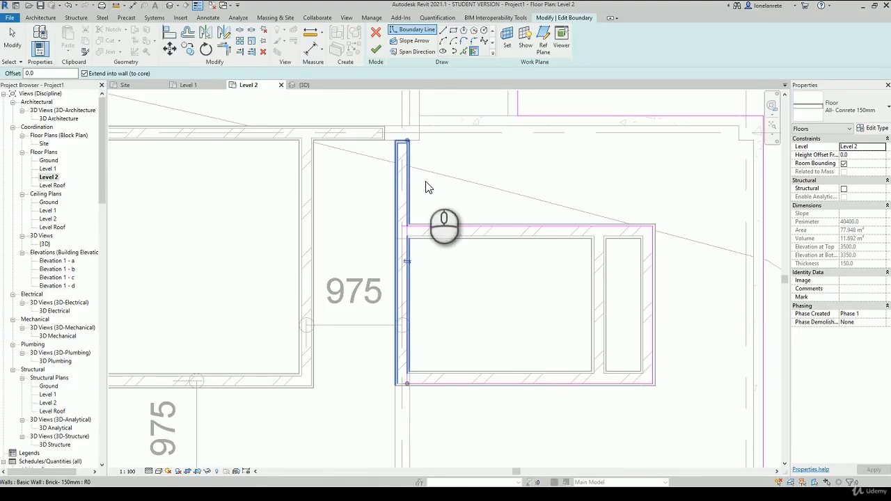
{"action": "scroll", "coordinate": [491, 177], "scroll_direction": "down", "scroll_amount": 2}
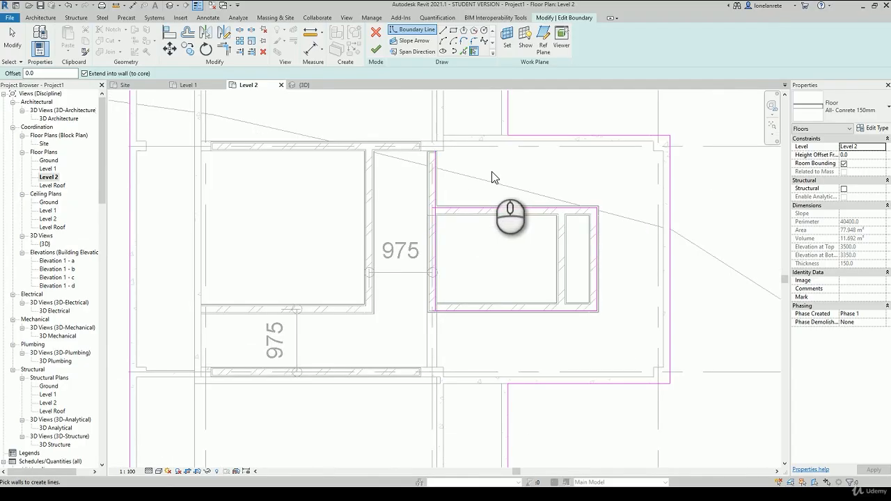
Step: Examine where the boundary lines sit within the walls on the east bay's north side and the enclosure's north side
{"action": "left_click", "coordinate": [564, 136]}
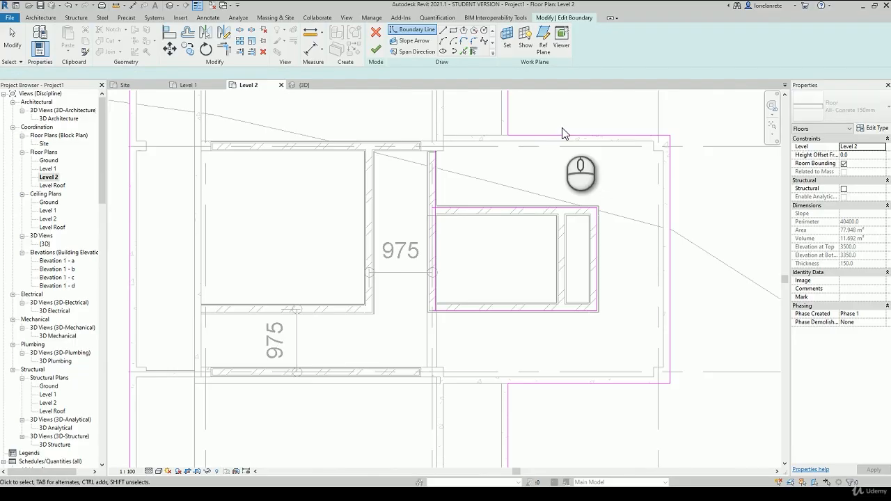
{"action": "left_click", "coordinate": [13, 35]}
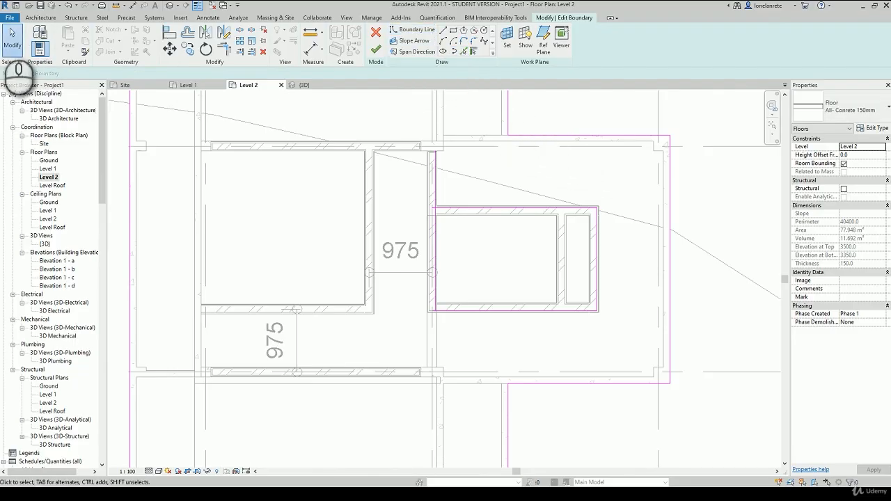
{"action": "left_click", "coordinate": [537, 136]}
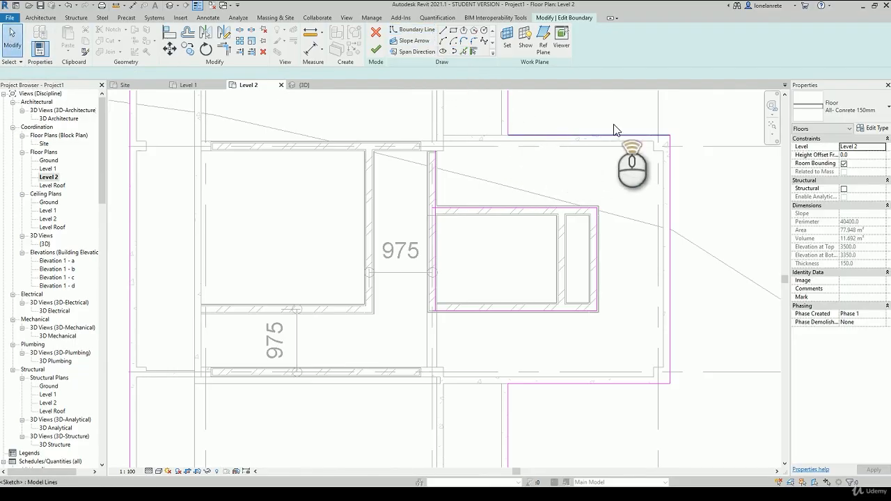
{"action": "scroll", "coordinate": [619, 132], "scroll_direction": "up", "scroll_amount": 3}
{"action": "scroll", "coordinate": [614, 132], "scroll_direction": "up", "scroll_amount": 2}
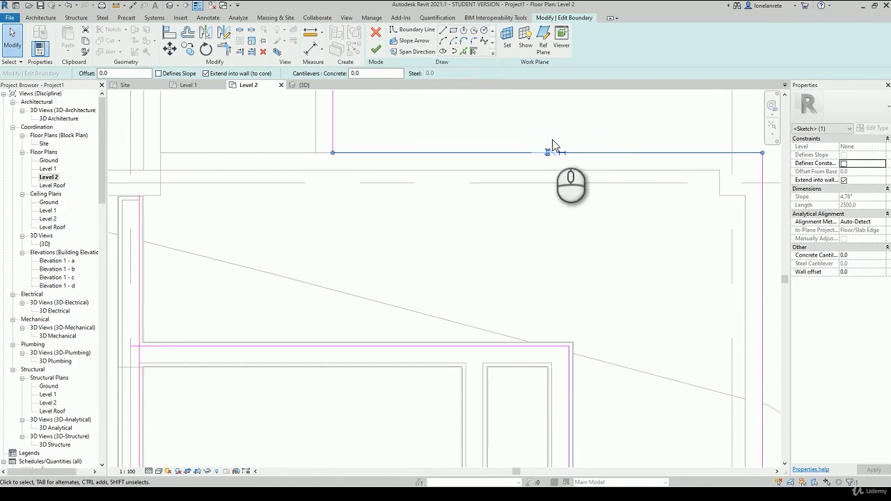
{"action": "scroll", "coordinate": [535, 174], "scroll_direction": "down", "scroll_amount": 3}
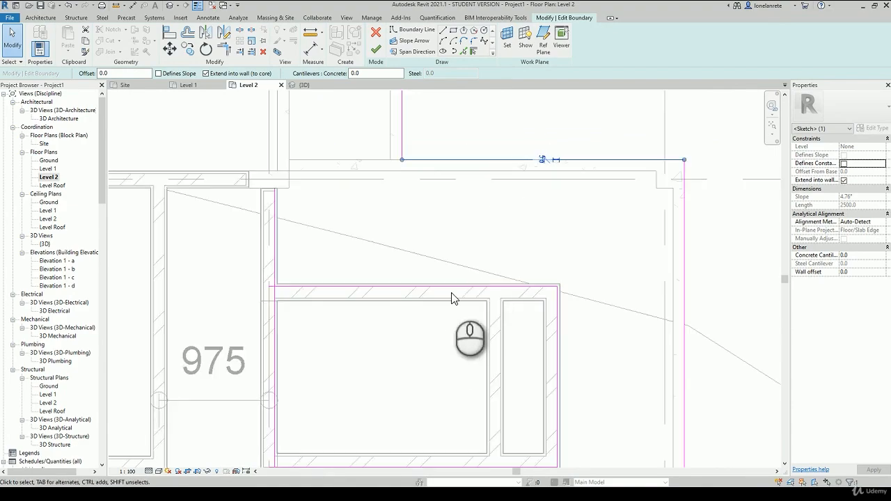
{"action": "left_click", "coordinate": [451, 289]}
{"action": "scroll", "coordinate": [409, 327], "scroll_direction": "up", "scroll_amount": 2}
{"action": "scroll", "coordinate": [410, 332], "scroll_direction": "up", "scroll_amount": 2}
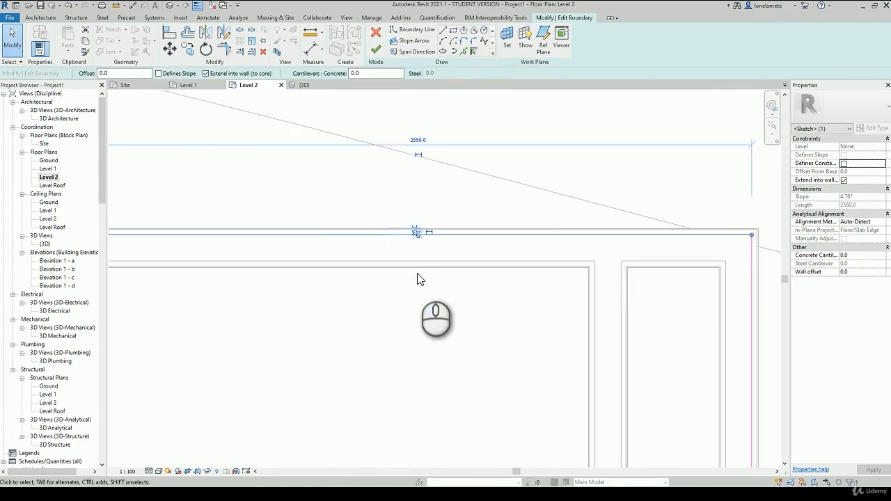
{"action": "mouse_move", "coordinate": [417, 240]}
{"action": "left_mouse_down"}
{"action": "mouse_move", "coordinate": [418, 260]}
{"action": "mouse_move", "coordinate": [415, 236]}
{"action": "left_mouse_up"}
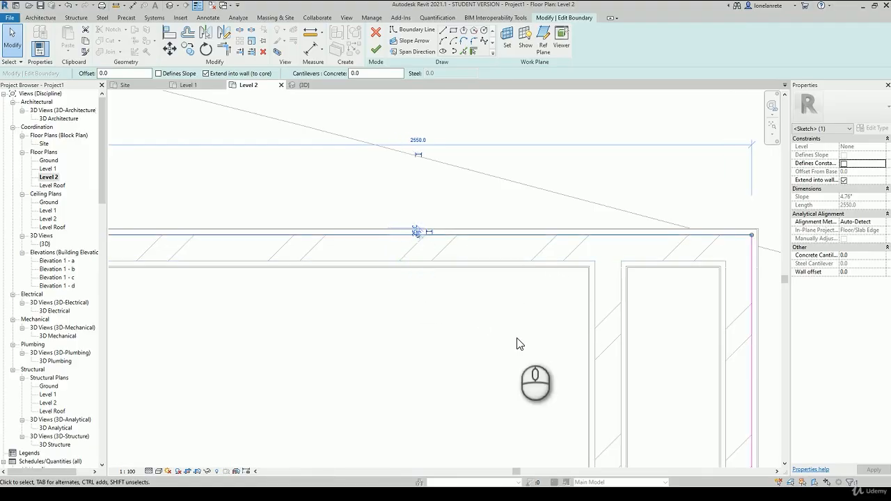
Step: Flip the east bay's north boundary line to the inner face of its wall
{"action": "scroll", "coordinate": [516, 344], "scroll_direction": "down", "scroll_amount": 5}
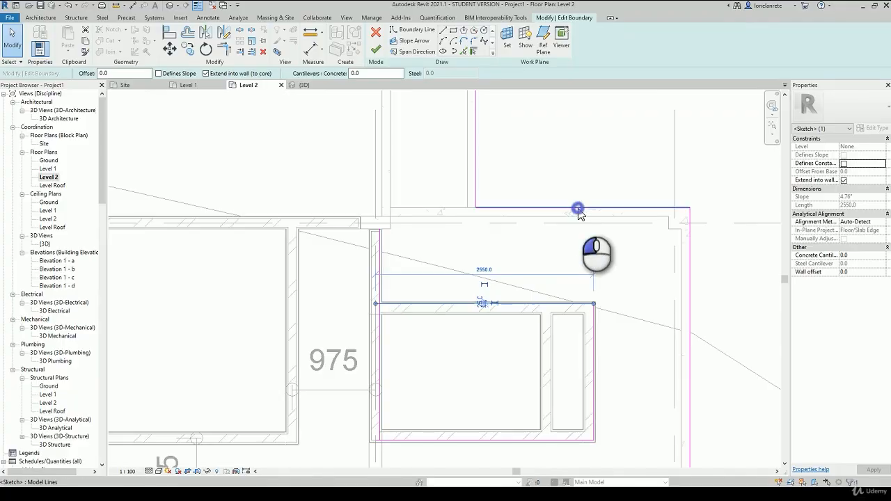
{"action": "left_click", "coordinate": [578, 209]}
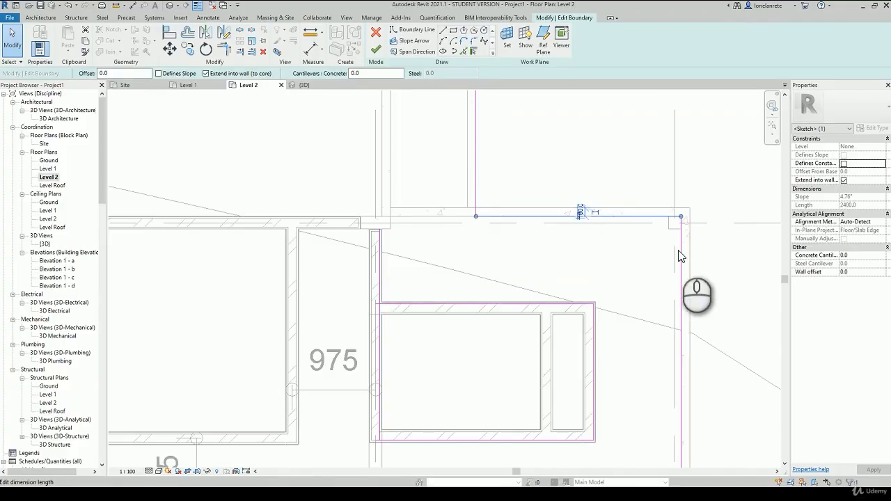
{"action": "scroll", "coordinate": [597, 154], "scroll_direction": "down", "scroll_amount": 2}
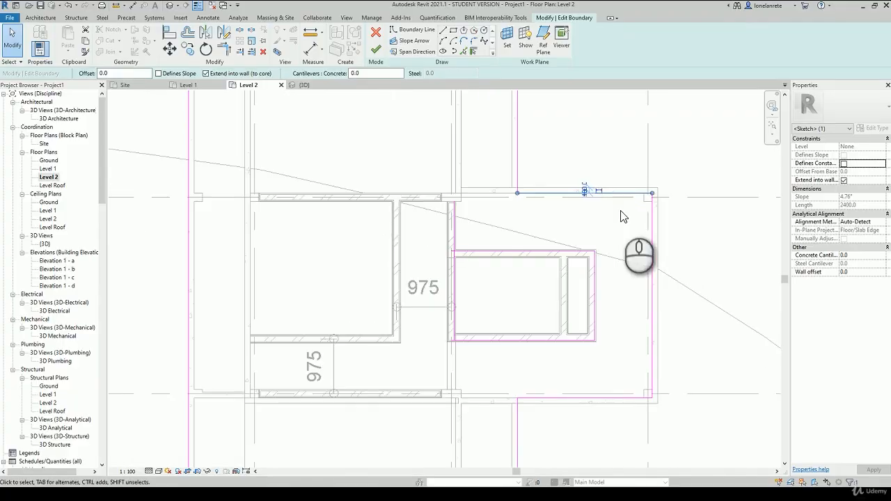
{"action": "left_click", "coordinate": [625, 231]}
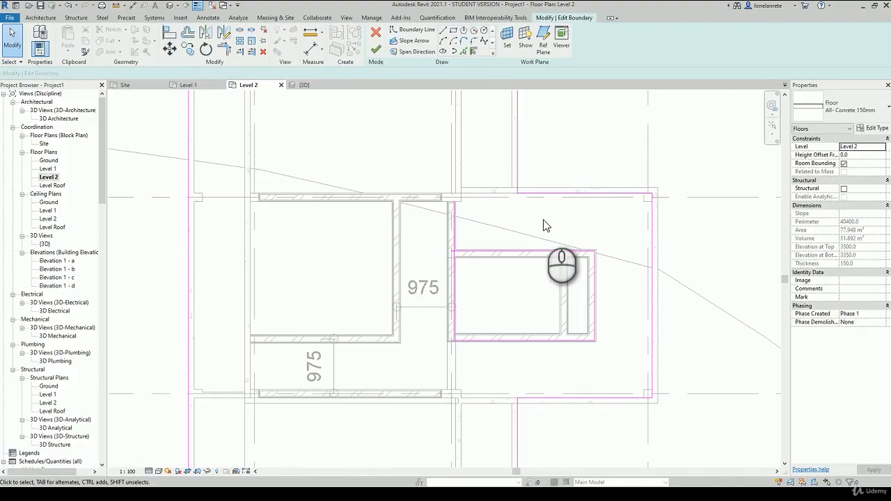
Step: Trim the east bay's north and south boundary lines to corners with the enclosure's west line, and delete the bay's east boundary line
{"action": "middle_click_drag", "start_coordinate": [597, 229], "coordinate": [605, 145]}
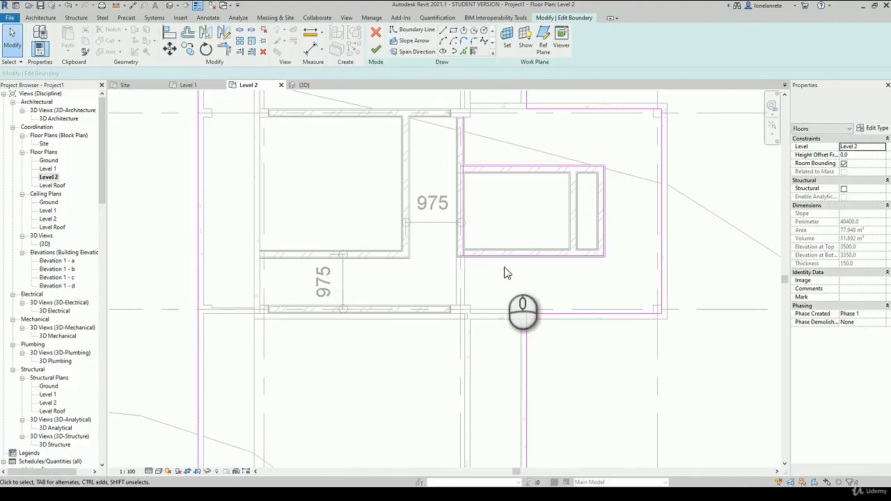
{"action": "middle_click_drag", "start_coordinate": [494, 279], "coordinate": [499, 348]}
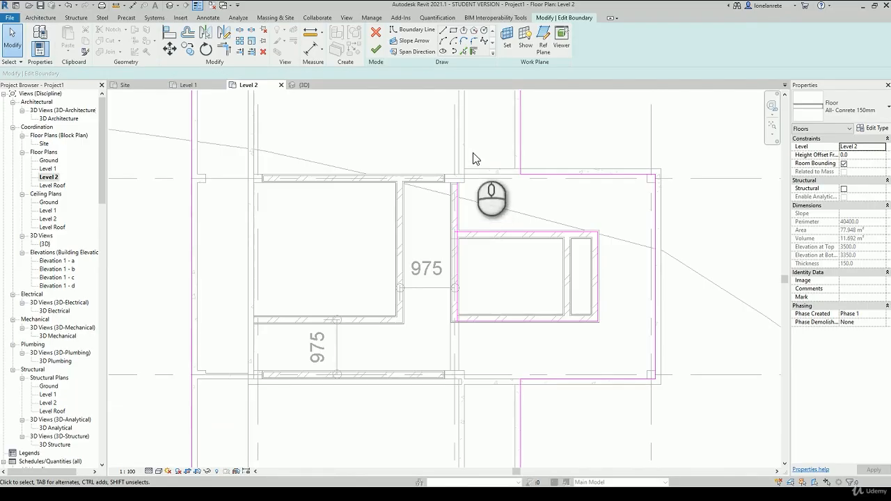
{"action": "left_click", "coordinate": [223, 49]}
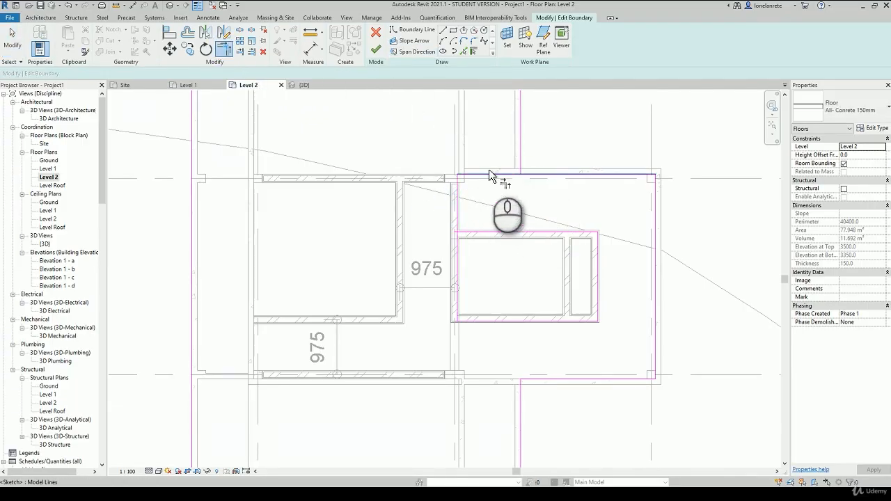
{"action": "left_click", "coordinate": [521, 144]}
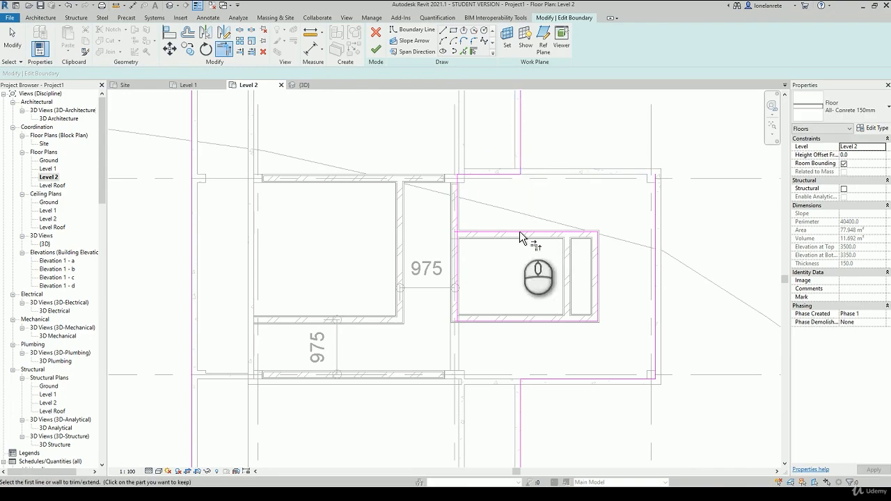
{"action": "left_click", "coordinate": [455, 300]}
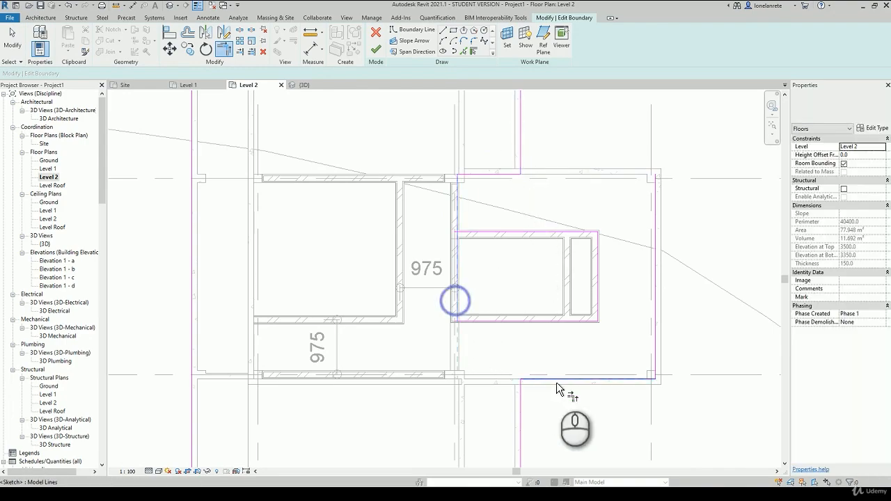
{"action": "left_click", "coordinate": [514, 393]}
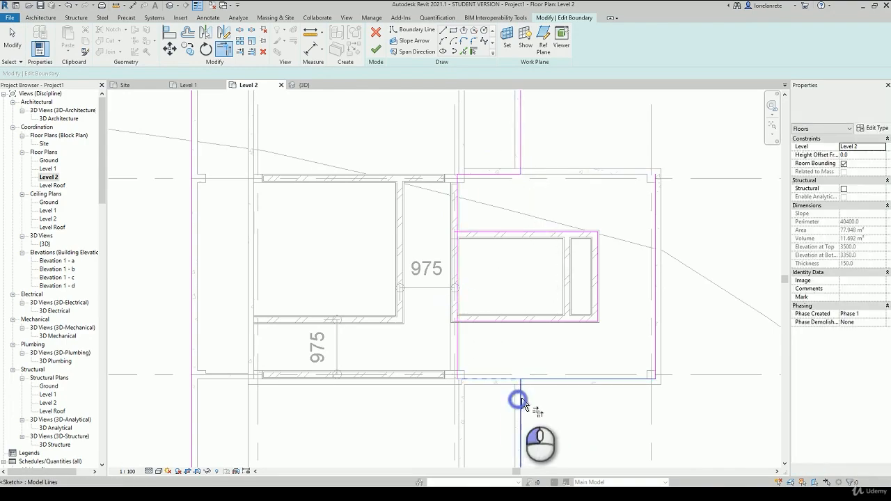
{"action": "left_click", "coordinate": [657, 269]}
{"action": "key", "text": "Escape"}
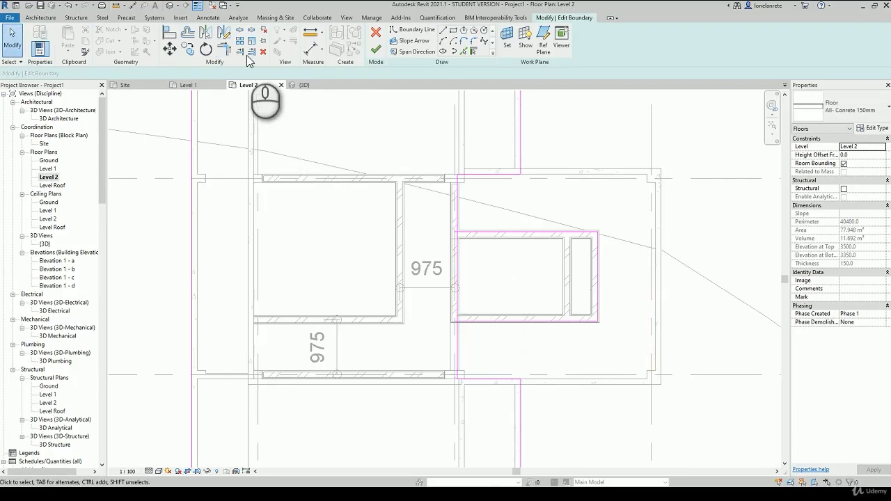
Step: Split the enclosure's west boundary line midway and trim the two halves into corners with the enclosure's north and south lines
{"action": "left_click", "coordinate": [239, 37]}
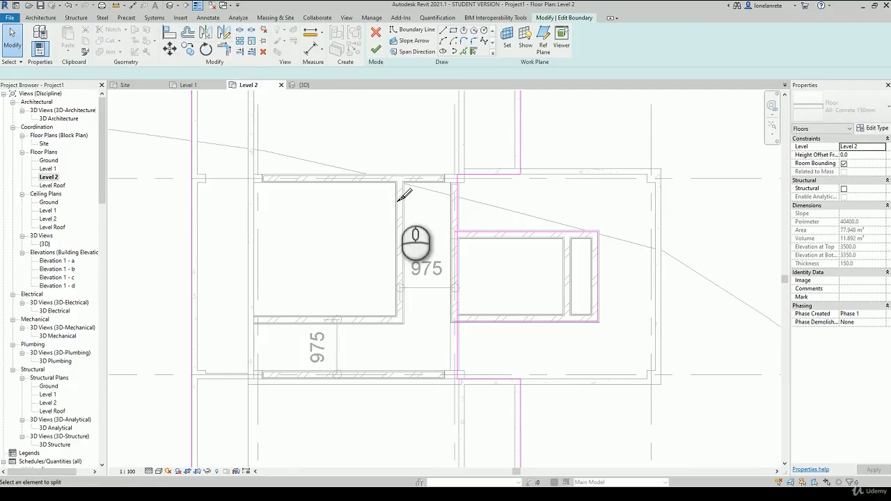
{"action": "left_click", "coordinate": [453, 270]}
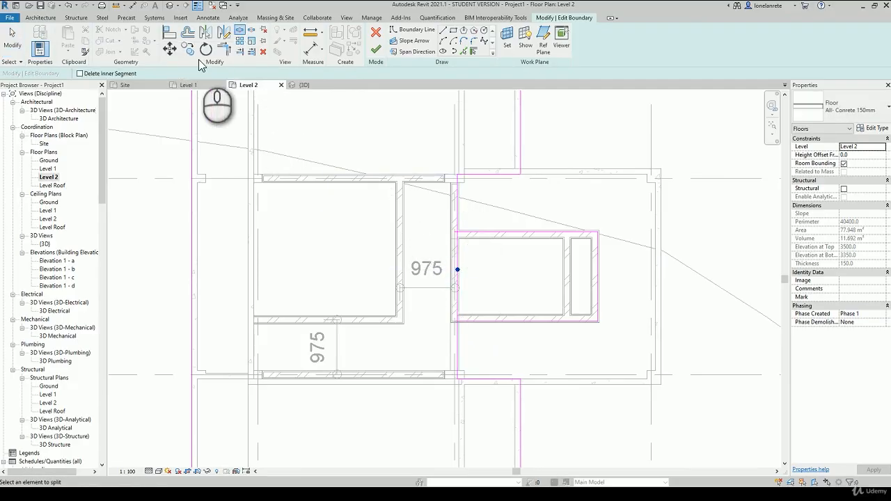
{"action": "left_click", "coordinate": [223, 48]}
{"action": "left_click", "coordinate": [458, 190]}
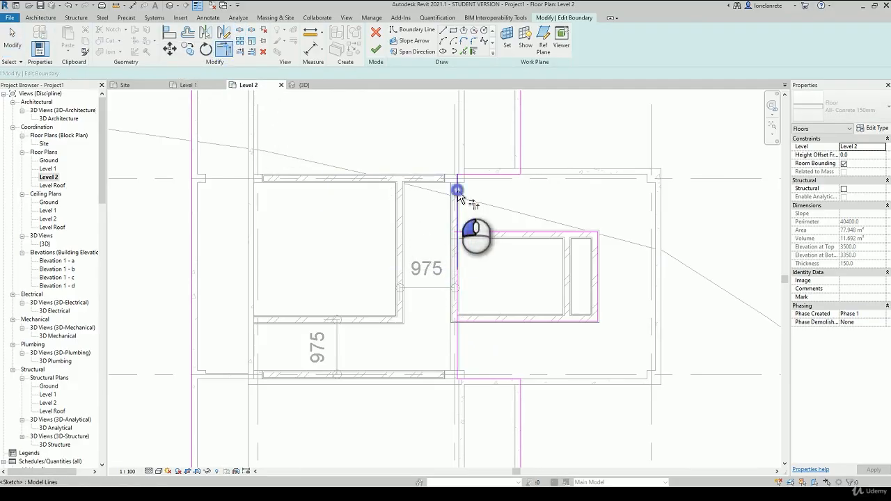
{"action": "left_click", "coordinate": [489, 231]}
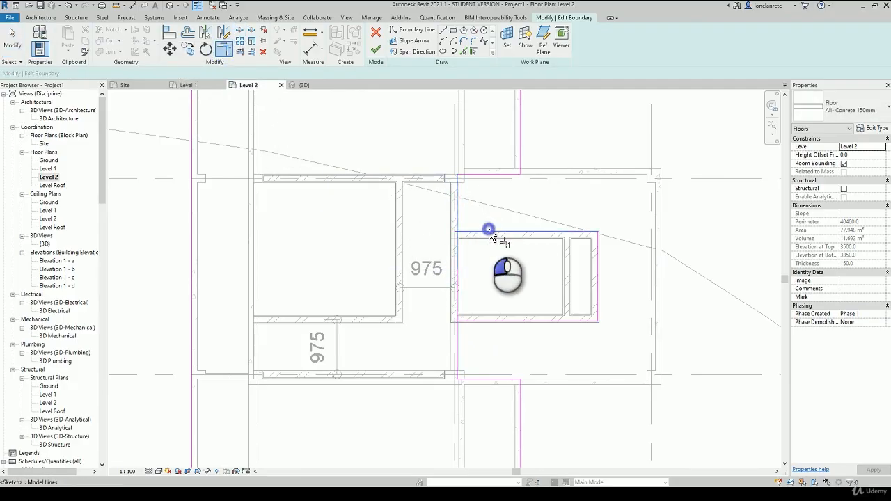
{"action": "left_click", "coordinate": [483, 323]}
{"action": "left_click", "coordinate": [458, 343]}
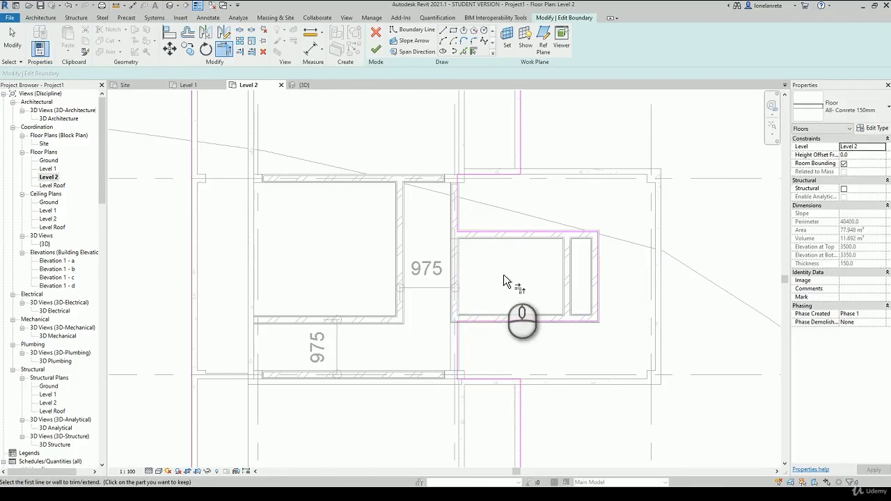
{"action": "key", "text": "Escape"}
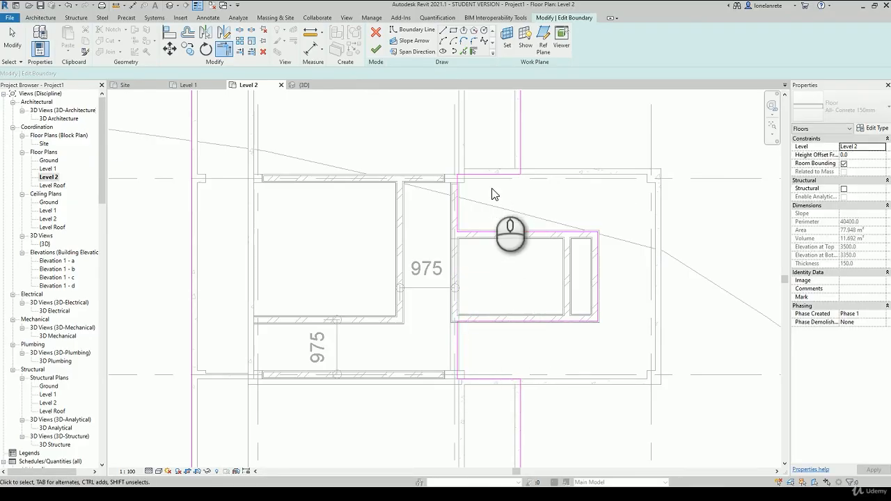
Step: Flip the short horizontal boundary lines north and south of the enclosure to the outer faces of their walls
{"action": "left_click", "coordinate": [487, 177]}
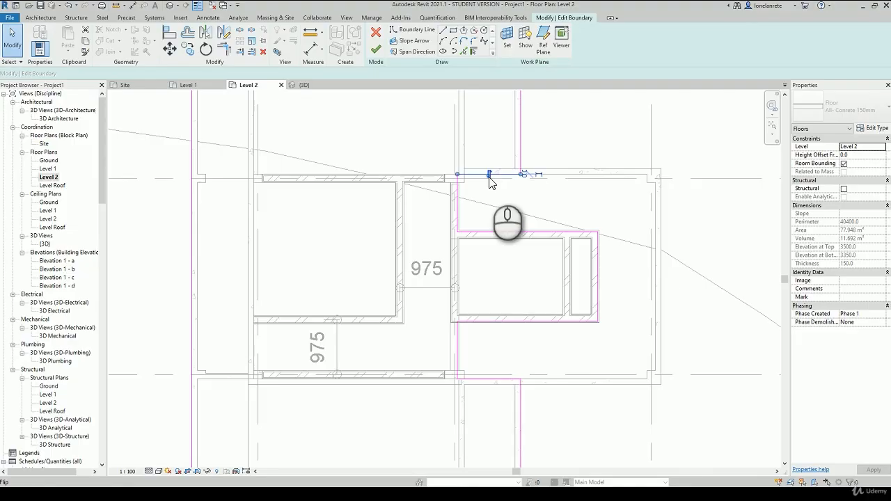
{"action": "left_click", "coordinate": [490, 176]}
{"action": "left_click", "coordinate": [489, 380]}
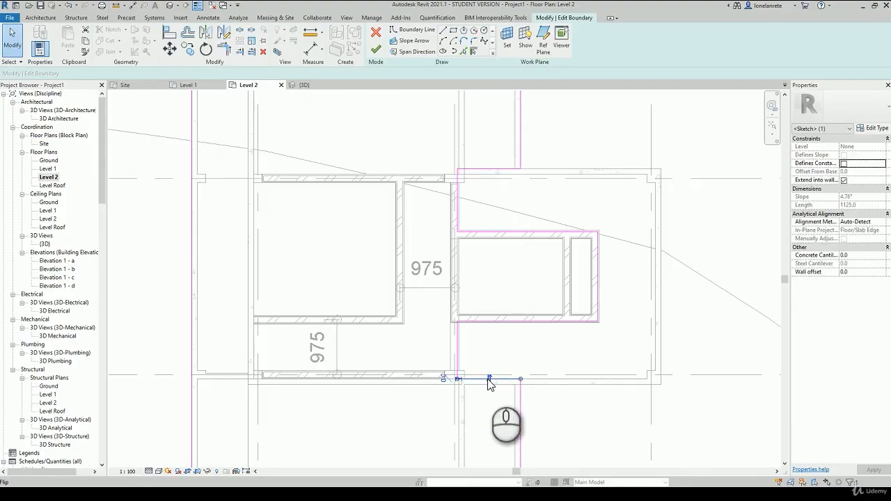
Step: Flip the boundary lines along the southeast wall and the long west wall to the walls' inner faces
{"action": "middle_click_drag", "start_coordinate": [522, 362], "coordinate": [559, 255]}
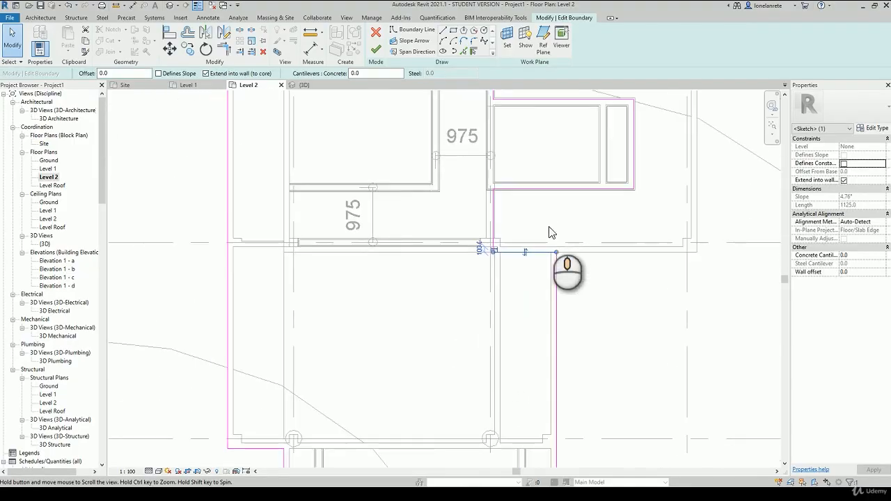
{"action": "scroll", "coordinate": [537, 219], "scroll_direction": "down", "scroll_amount": 1}
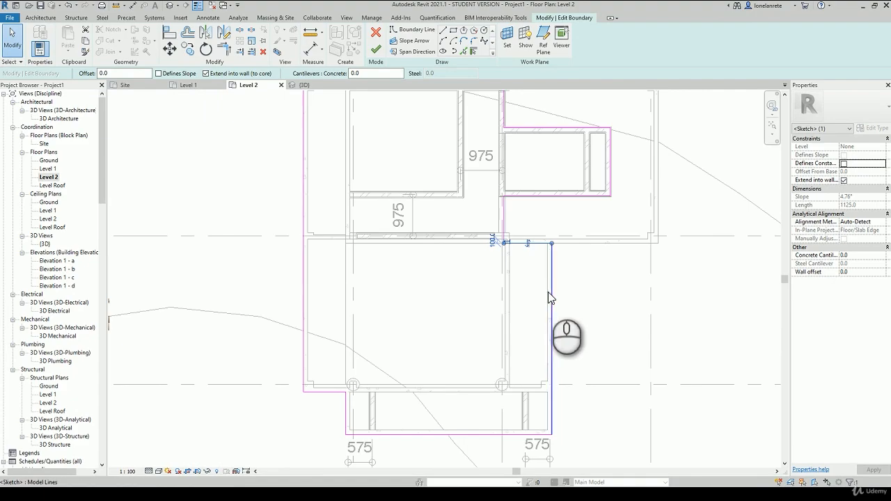
{"action": "left_click", "coordinate": [556, 323]}
{"action": "left_click", "coordinate": [554, 338]}
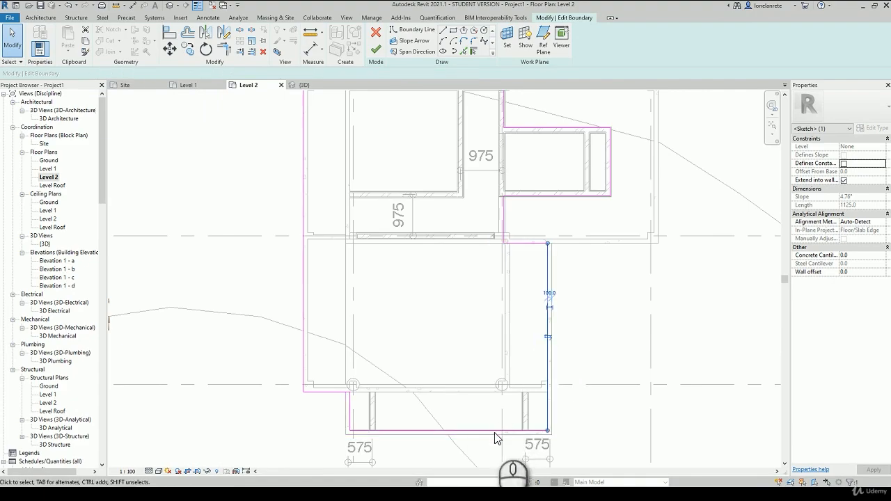
{"action": "left_click", "coordinate": [303, 212]}
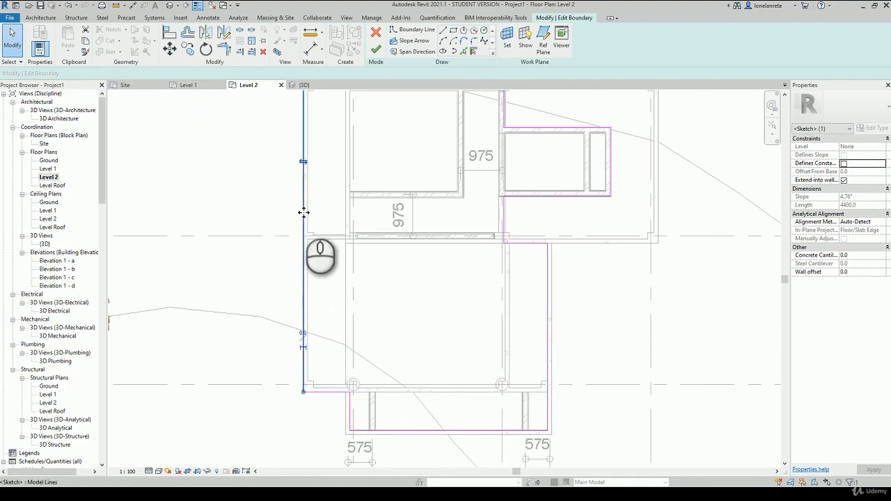
{"action": "left_click", "coordinate": [303, 161]}
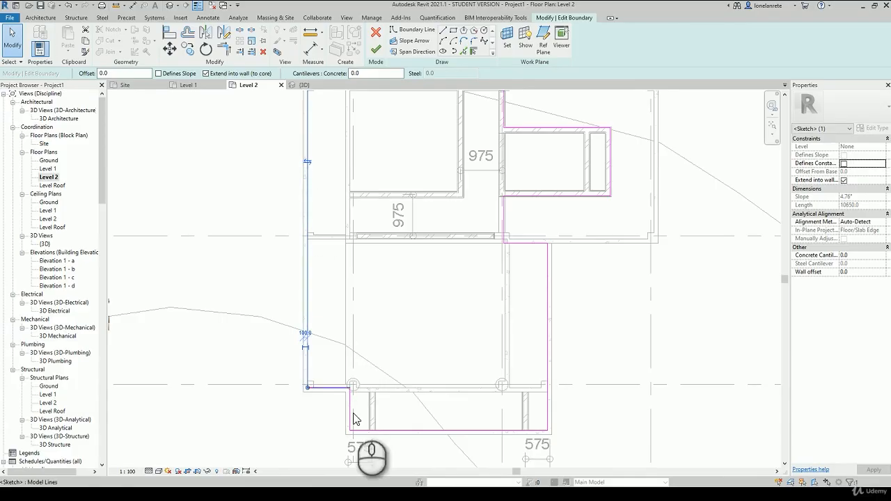
Step: Examine the sketched floor boundary along the north wall and around the east enclosure
{"action": "middle_click_drag", "start_coordinate": [467, 286], "coordinate": [465, 466]}
{"action": "middle_click_drag", "start_coordinate": [461, 200], "coordinate": [461, 243]}
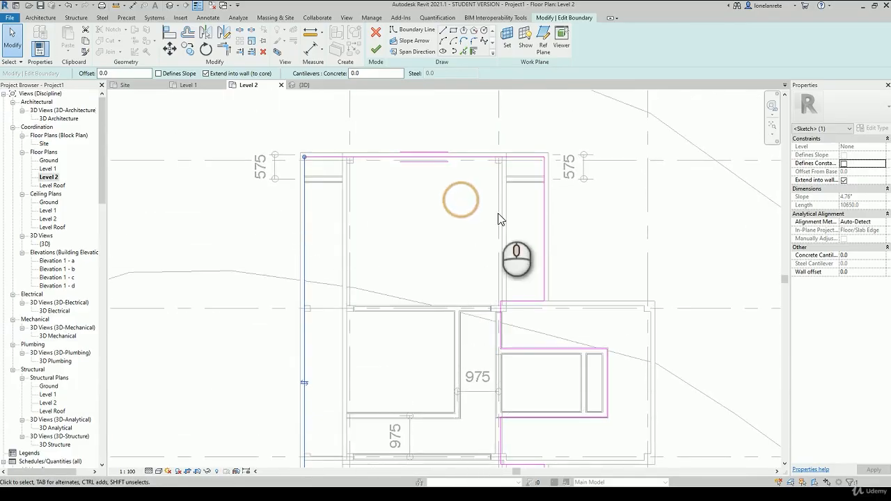
{"action": "scroll", "coordinate": [441, 183], "scroll_direction": "up", "scroll_amount": 3}
{"action": "left_click", "coordinate": [348, 167]}
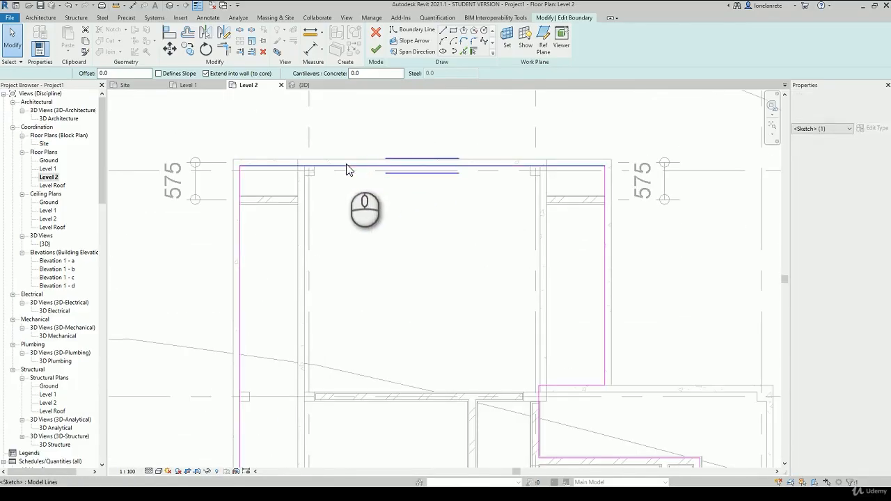
{"action": "left_click", "coordinate": [415, 220]}
{"action": "middle_click_drag", "start_coordinate": [492, 279], "coordinate": [453, 130]}
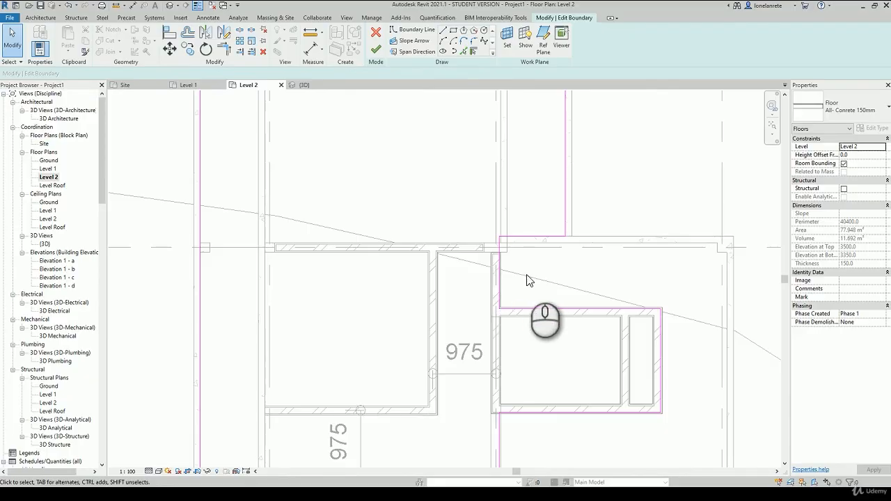
{"action": "mouse_move", "coordinate": [527, 280]}
{"action": "middle_mouse_down"}
{"action": "mouse_move", "coordinate": [541, 230]}
{"action": "mouse_move", "coordinate": [562, 302]}
{"action": "mouse_move", "coordinate": [552, 244]}
{"action": "middle_mouse_up"}
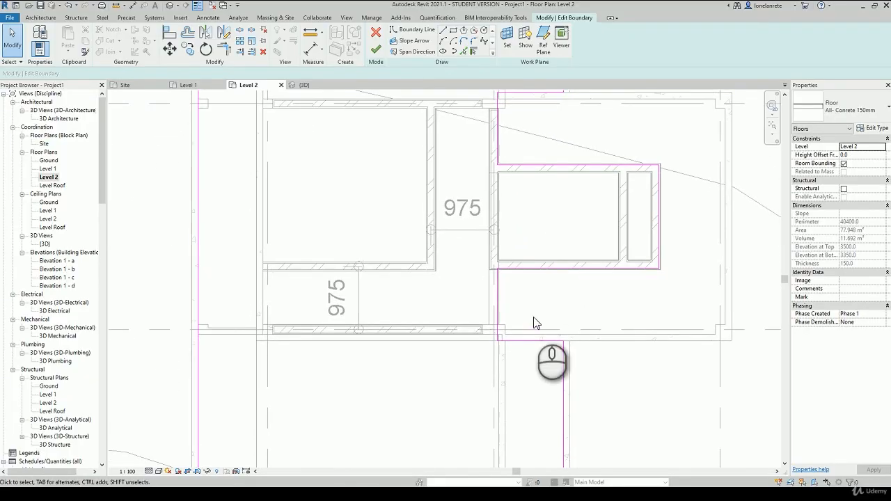
Step: Flip the short boundary line south of the enclosure to the wall's inner face and back to its outer face
{"action": "left_click", "coordinate": [533, 339]}
{"action": "left_click_drag", "start_coordinate": [530, 342], "coordinate": [561, 319]}
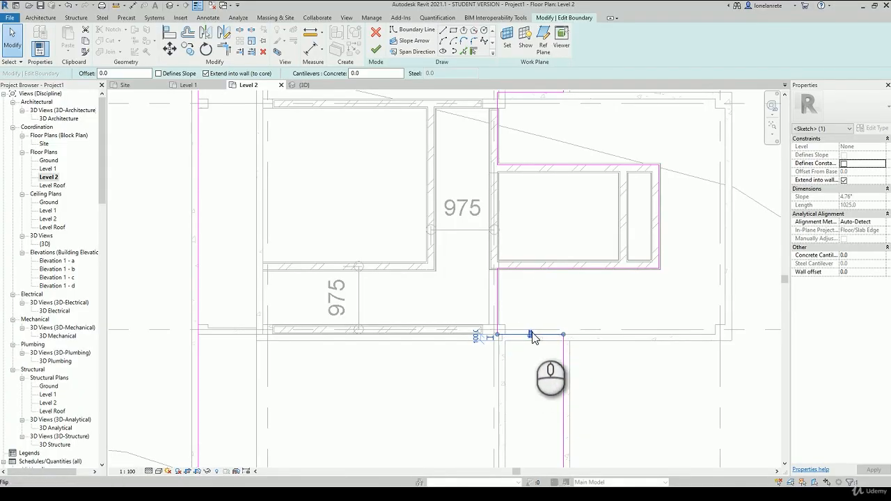
{"action": "left_click", "coordinate": [571, 309]}
Step: Finish the Level 2 floor boundary sketch and detach the missed targets from the highlighted walls
{"action": "scroll", "coordinate": [538, 256], "scroll_direction": "down", "scroll_amount": 2}
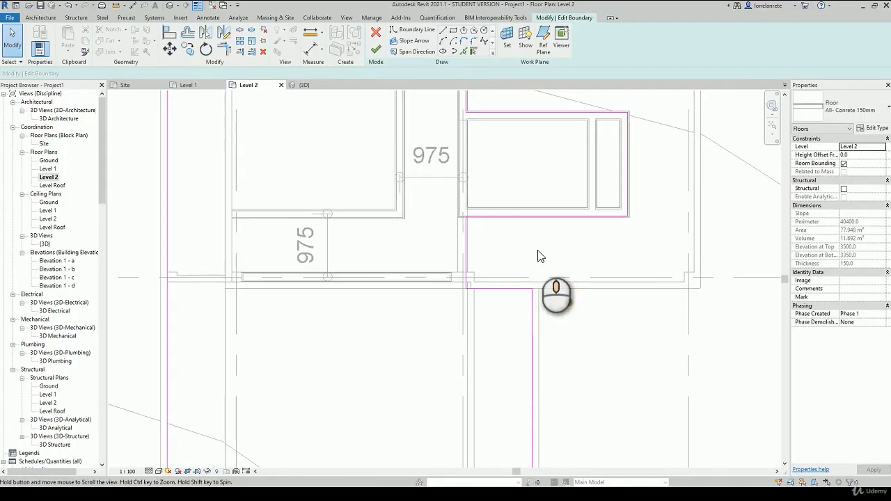
{"action": "scroll", "coordinate": [539, 251], "scroll_direction": "down", "scroll_amount": 1}
{"action": "middle_click_drag", "start_coordinate": [538, 250], "coordinate": [539, 277]}
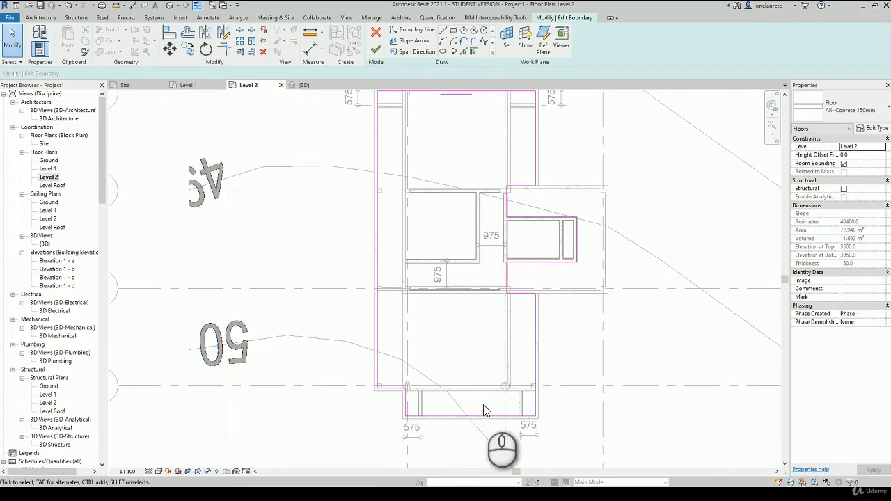
{"action": "scroll", "coordinate": [481, 408], "scroll_direction": "down", "scroll_amount": 1}
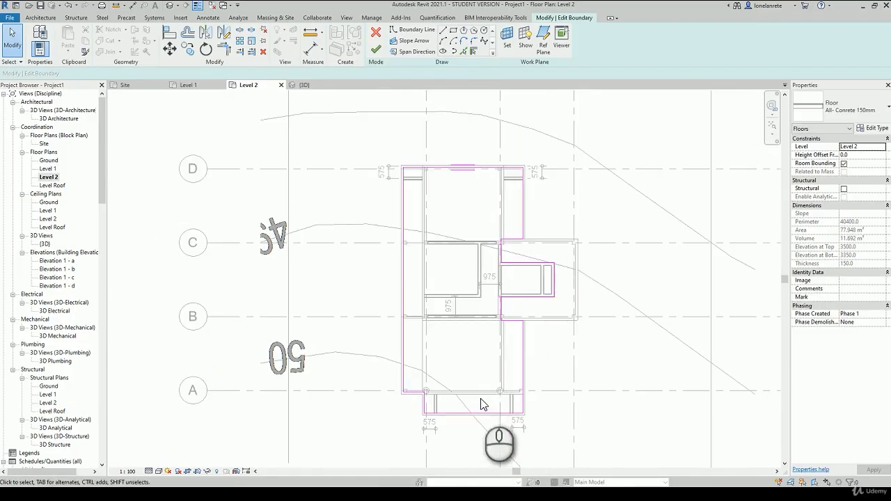
{"action": "left_click", "coordinate": [376, 52]}
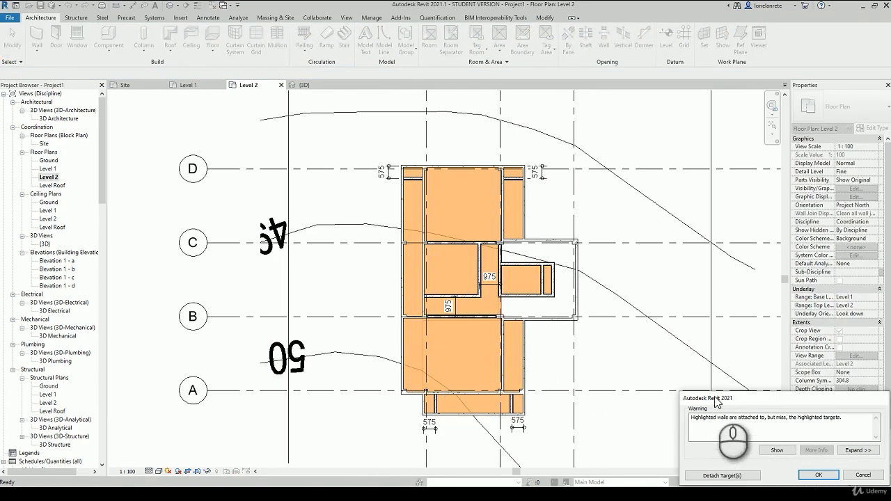
{"action": "left_click_drag", "start_coordinate": [717, 396], "coordinate": [630, 303]}
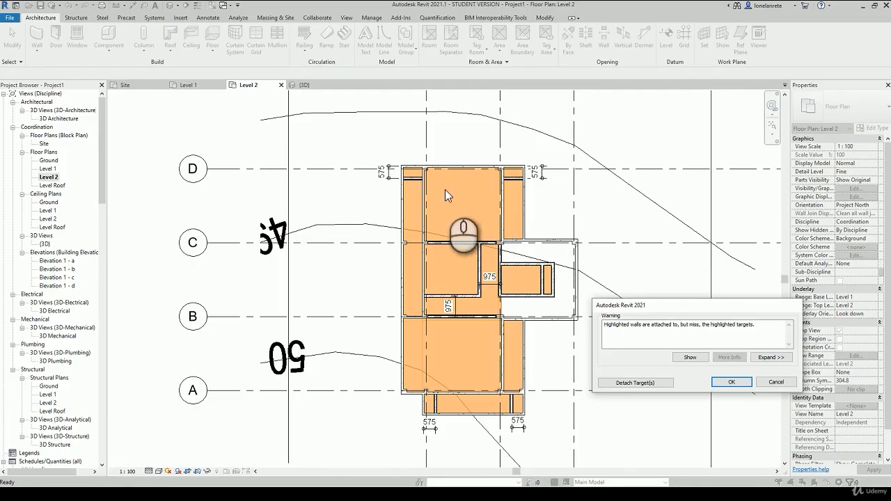
{"action": "left_click_drag", "start_coordinate": [688, 307], "coordinate": [587, 236]}
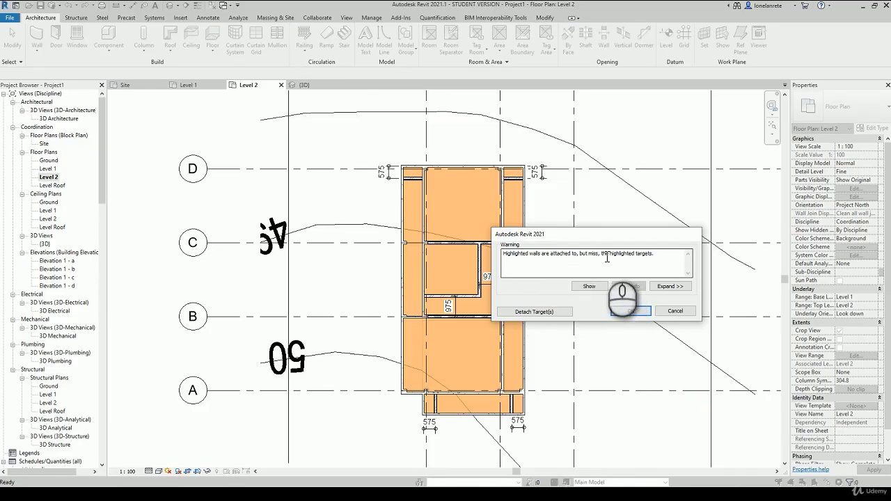
{"action": "left_click_drag", "start_coordinate": [603, 254], "coordinate": [651, 255]}
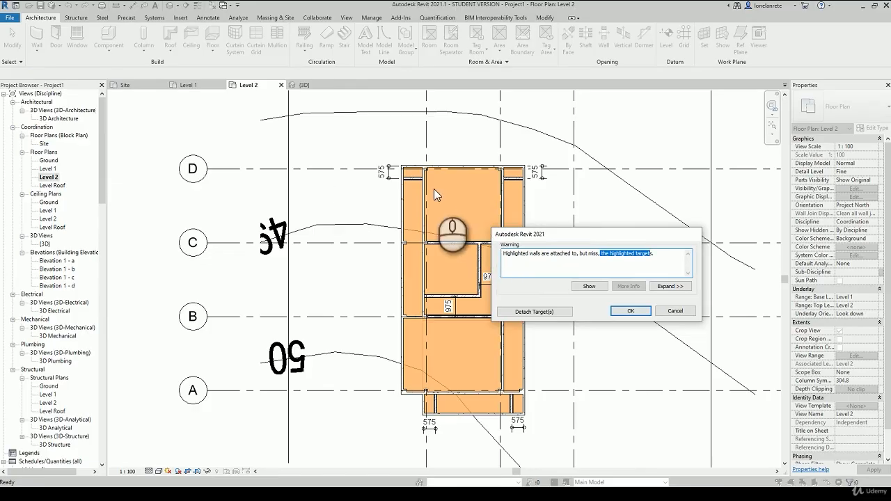
{"action": "left_click", "coordinate": [535, 312]}
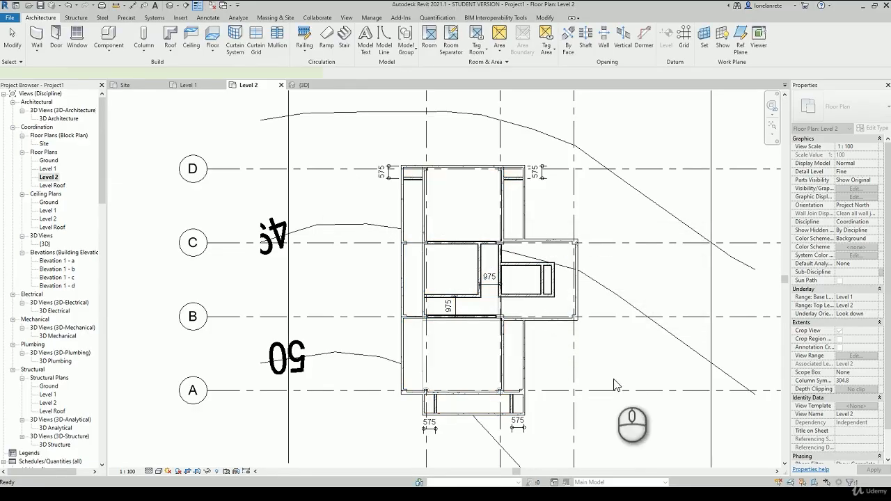
Step: Examine in 3D how the Level 1 walls at the building's northeast corner meet the Level 2 slab
{"action": "left_click", "coordinate": [304, 84]}
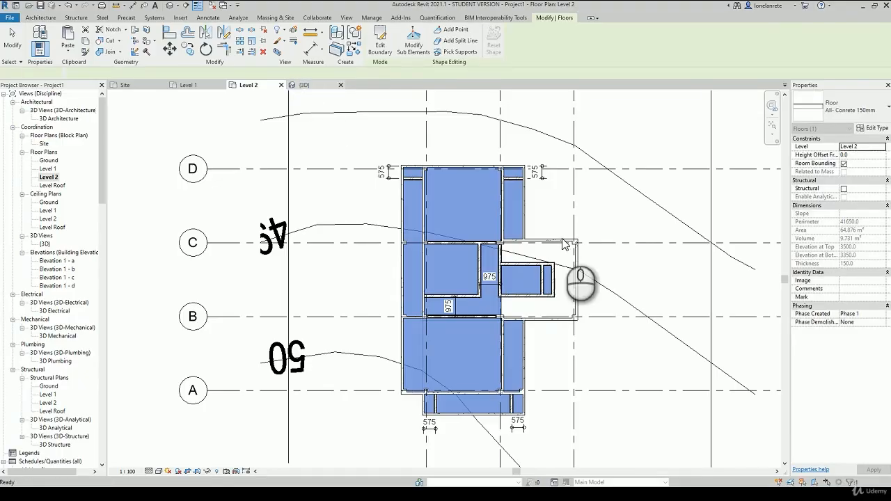
{"action": "scroll", "coordinate": [608, 291], "scroll_direction": "down", "scroll_amount": 5}
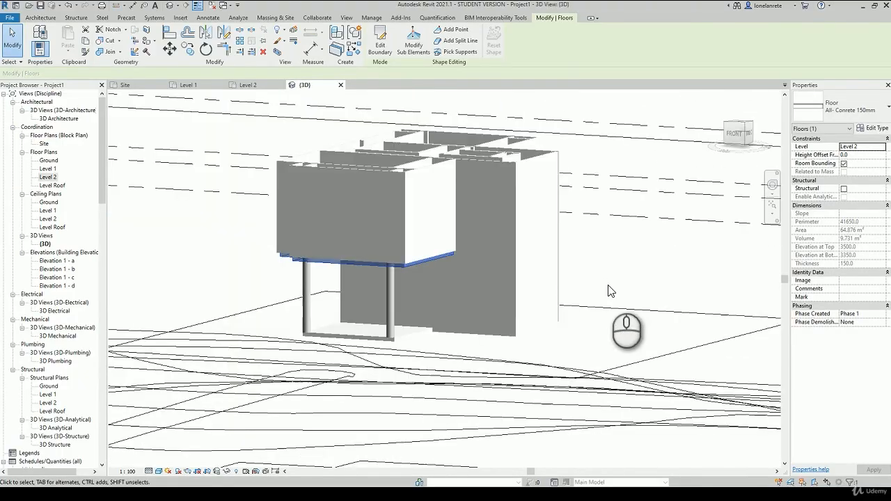
{"action": "middle_click_drag", "start_coordinate": [608, 291], "coordinate": [563, 265], "text": "shift"}
{"action": "scroll", "coordinate": [571, 276], "scroll_direction": "up", "scroll_amount": 4}
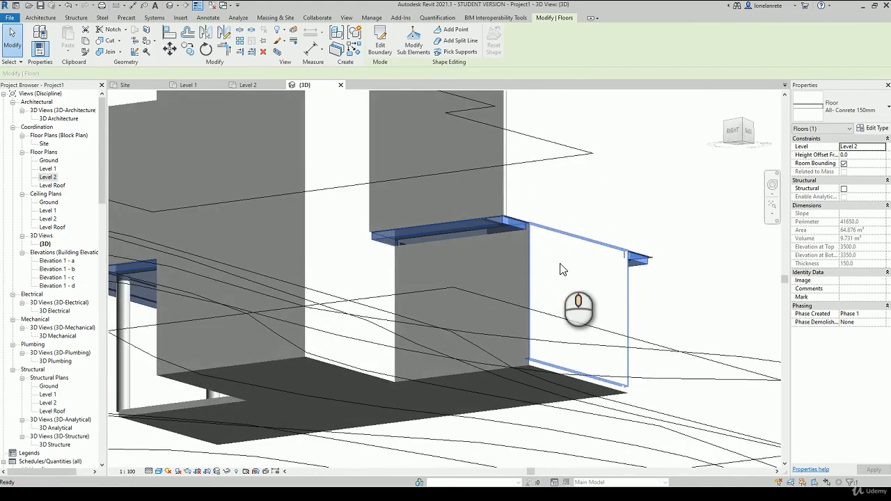
{"action": "left_click", "coordinate": [602, 242]}
{"action": "scroll", "coordinate": [603, 243], "scroll_direction": "up", "scroll_amount": 3}
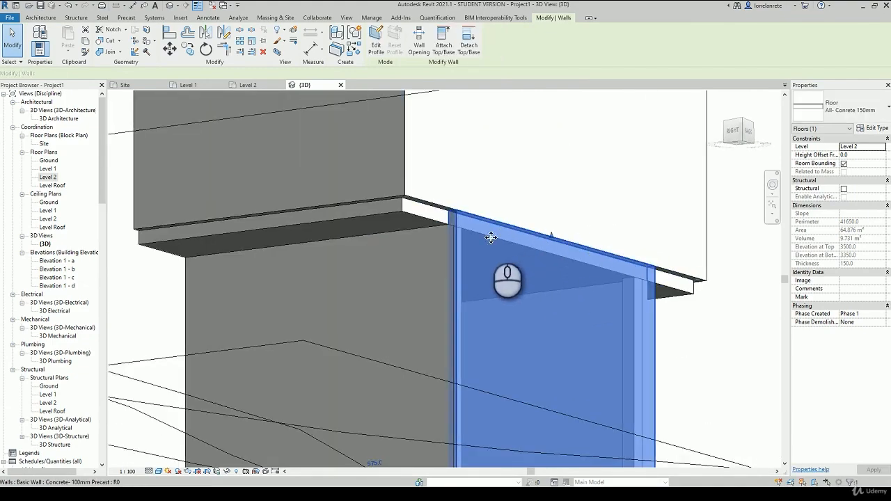
{"action": "left_click", "coordinate": [342, 265]}
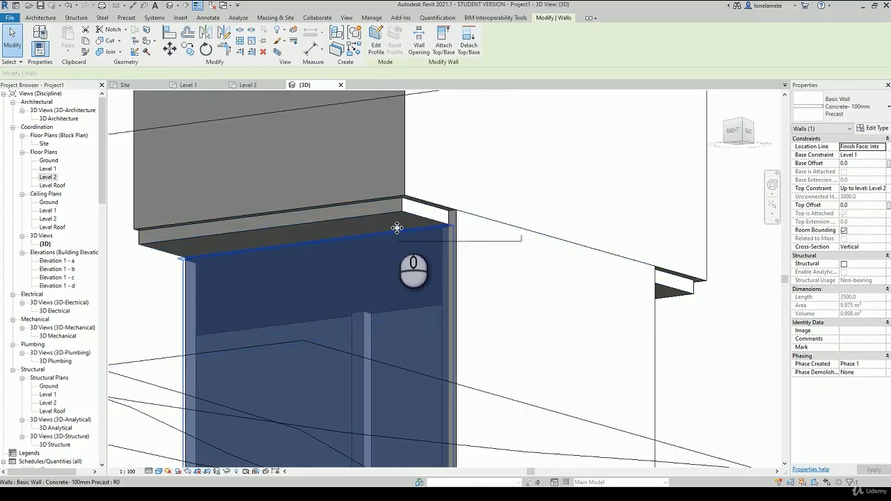
{"action": "left_click", "coordinate": [530, 281]}
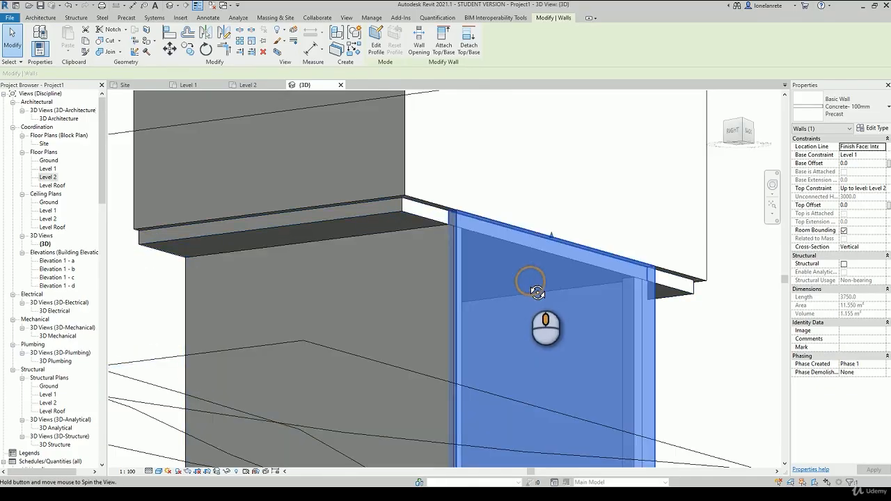
Step: Examine in 3D the Level 1 walls and the overhanging slab on the building's back and left sides
{"action": "middle_click_drag", "start_coordinate": [536, 292], "coordinate": [335, 286], "text": "shift"}
{"action": "scroll", "coordinate": [335, 284], "scroll_direction": "up", "scroll_amount": 2}
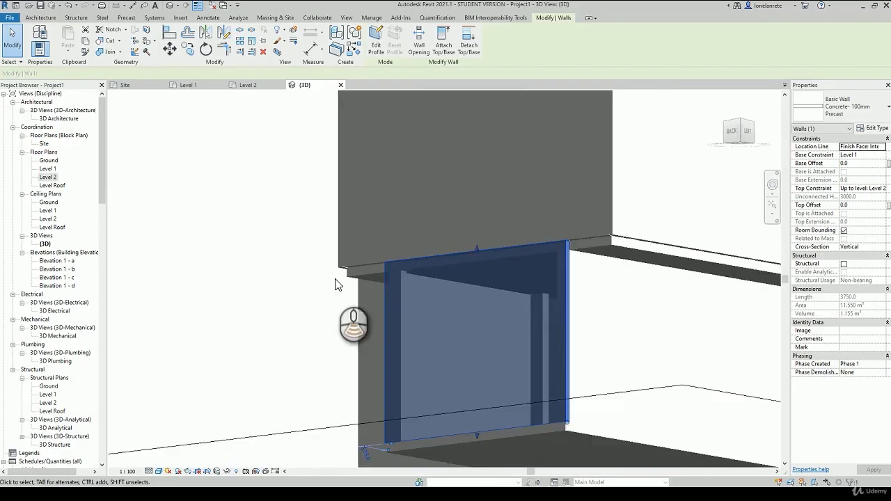
{"action": "scroll", "coordinate": [336, 280], "scroll_direction": "down", "scroll_amount": 1}
{"action": "left_click", "coordinate": [658, 317]}
{"action": "middle_click_drag", "start_coordinate": [657, 317], "coordinate": [421, 298]}
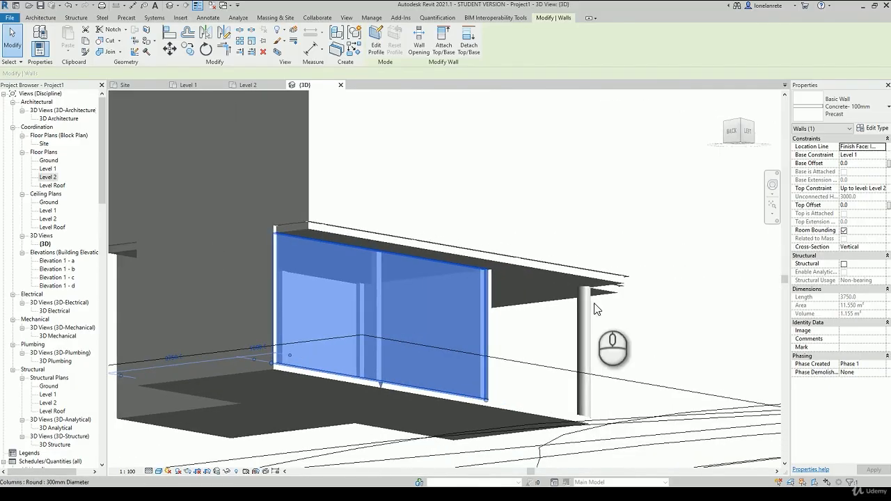
{"action": "middle_click_drag", "start_coordinate": [595, 309], "coordinate": [474, 250], "text": "shift"}
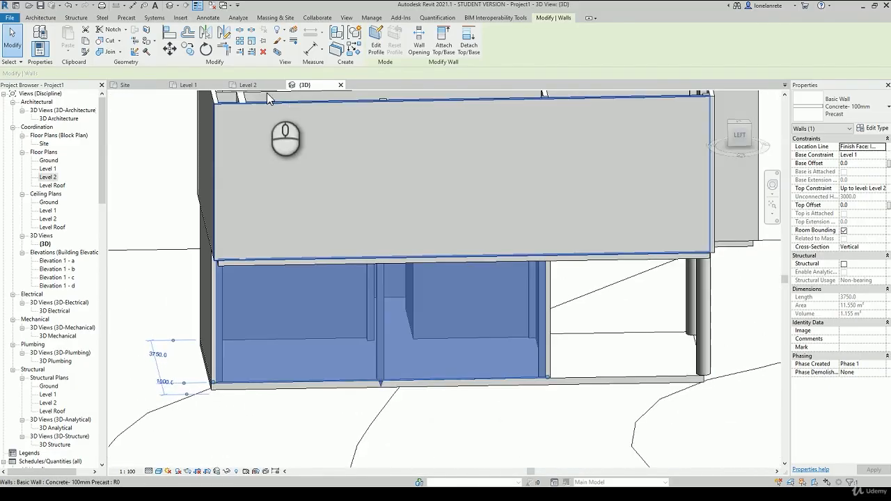
Step: Compare the Level 2 floor around the east enclosure with the Level 1 plan, and open the floor's boundary for editing
{"action": "left_click", "coordinate": [244, 85]}
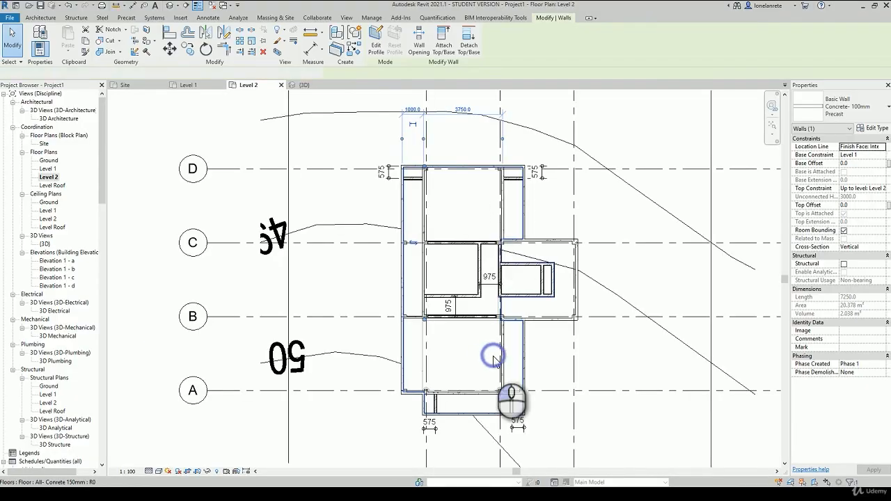
{"action": "left_click", "coordinate": [493, 360]}
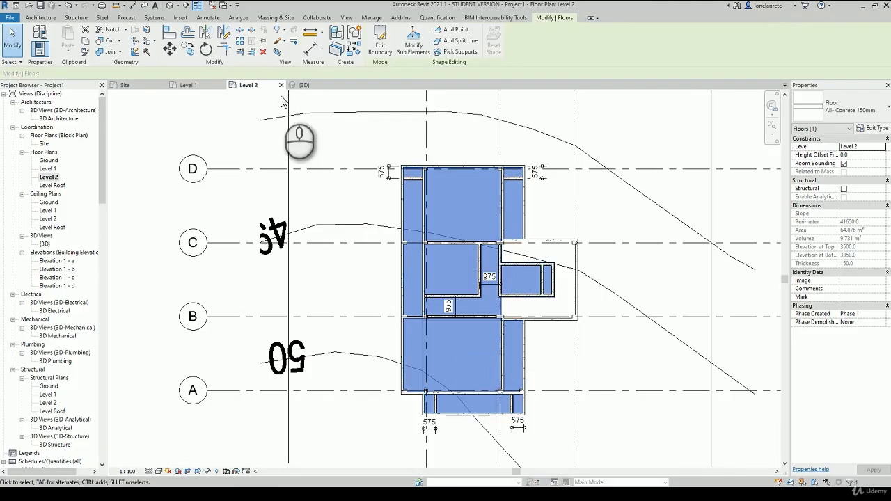
{"action": "left_click", "coordinate": [189, 85]}
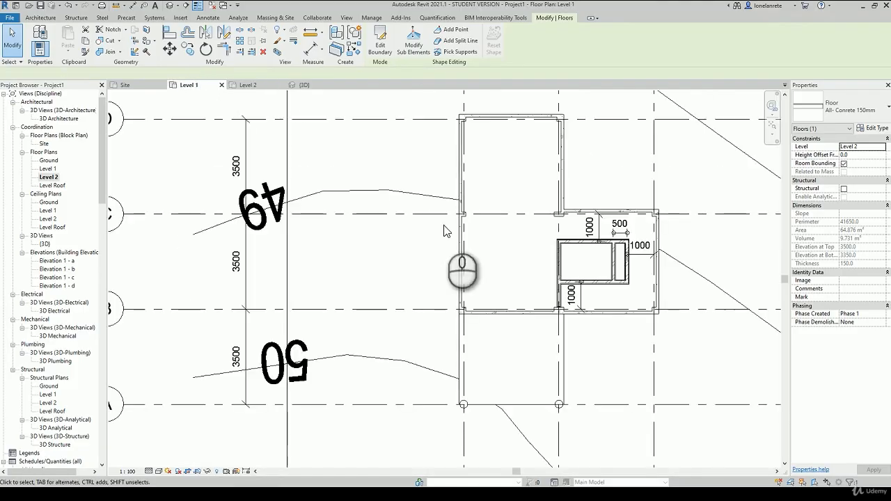
{"action": "left_click", "coordinate": [256, 84]}
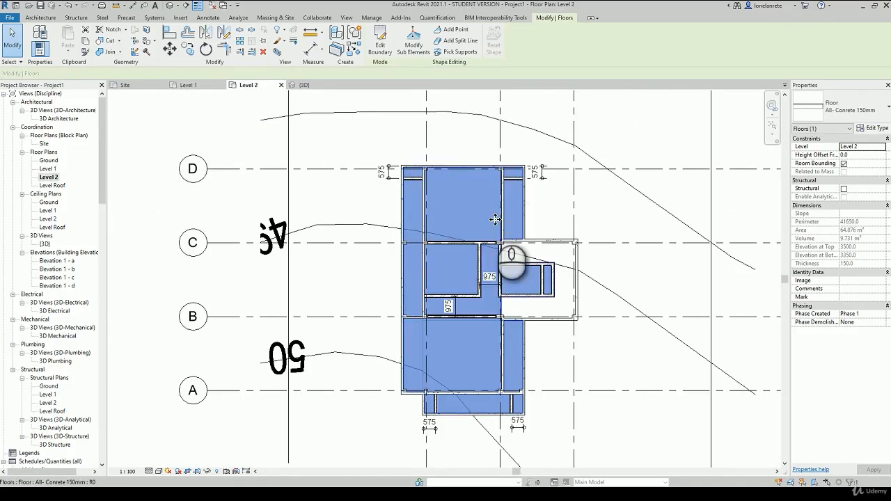
{"action": "scroll", "coordinate": [495, 220], "scroll_direction": "up", "scroll_amount": 2}
{"action": "scroll", "coordinate": [537, 298], "scroll_direction": "up", "scroll_amount": 2}
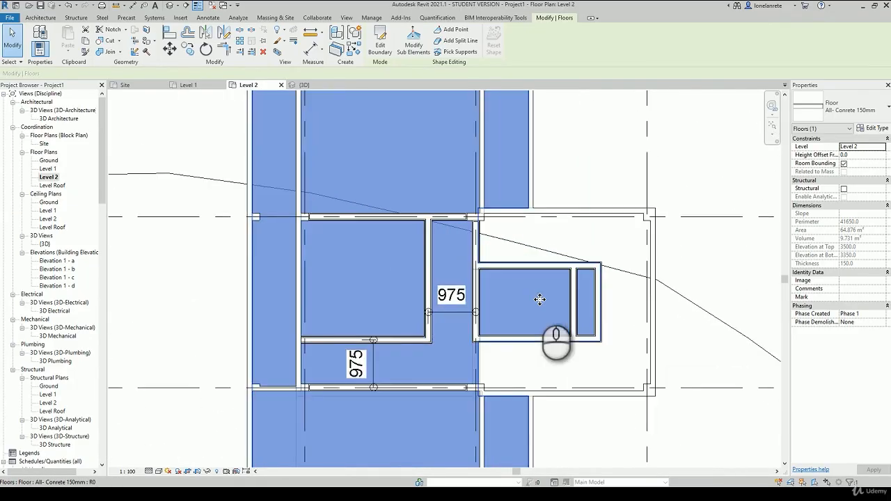
{"action": "scroll", "coordinate": [527, 299], "scroll_direction": "up", "scroll_amount": 1}
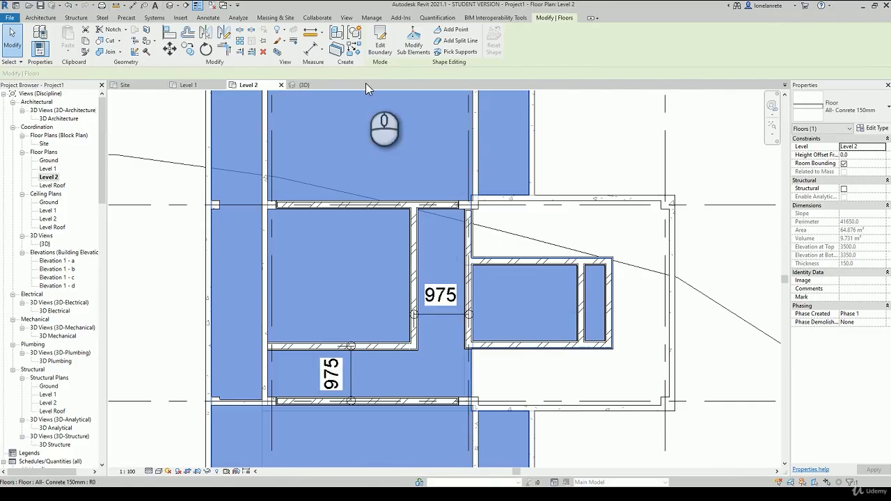
{"action": "left_click", "coordinate": [381, 39]}
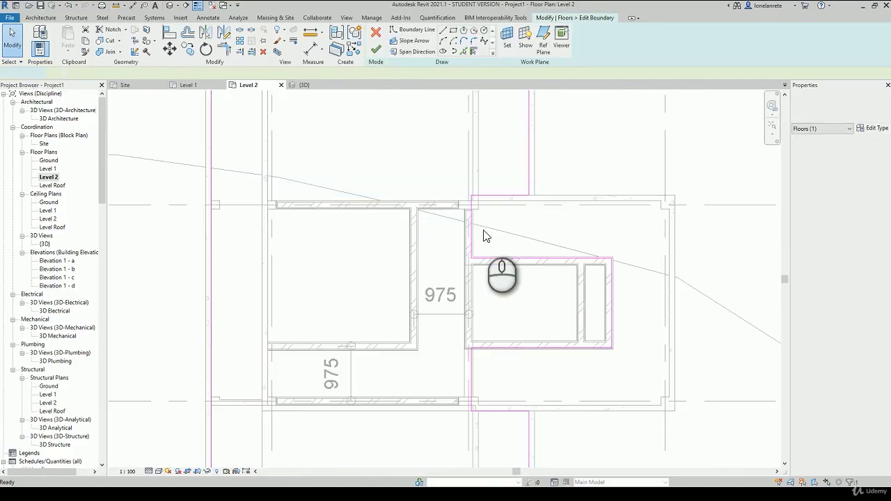
Step: Delete the enclosure's north, east and south boundary lines and the vertical boundary segment just south of it
{"action": "left_click", "coordinate": [449, 243]}
{"action": "left_click_drag", "start_coordinate": [450, 244], "coordinate": [638, 395]}
{"action": "key", "text": "Delete"}
{"action": "left_click", "coordinate": [471, 364]}
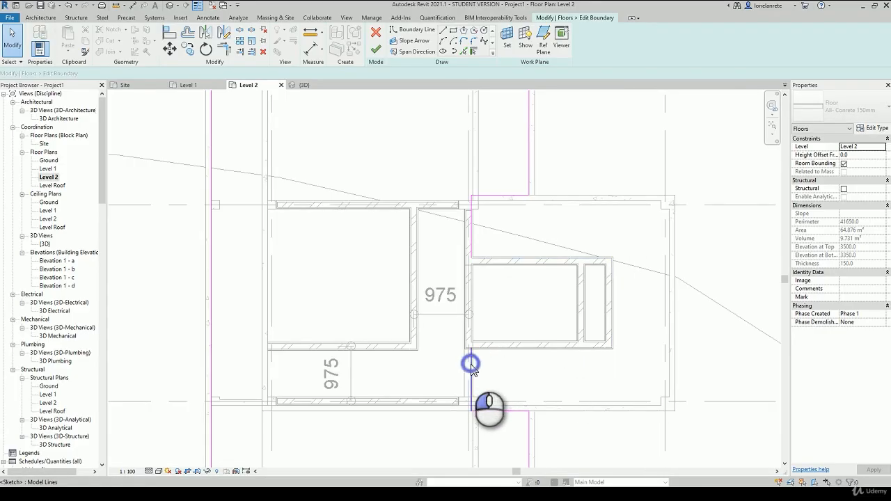
{"action": "key", "text": "Delete"}
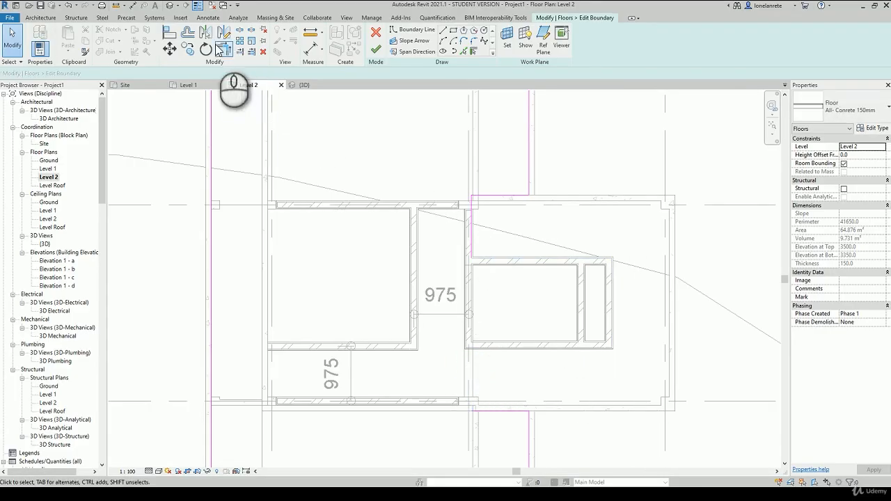
Step: Trim the remaining west enclosure line to a corner with the short south boundary line, and flip it to the wall's west face
{"action": "left_click", "coordinate": [223, 47]}
{"action": "left_click", "coordinate": [471, 225]}
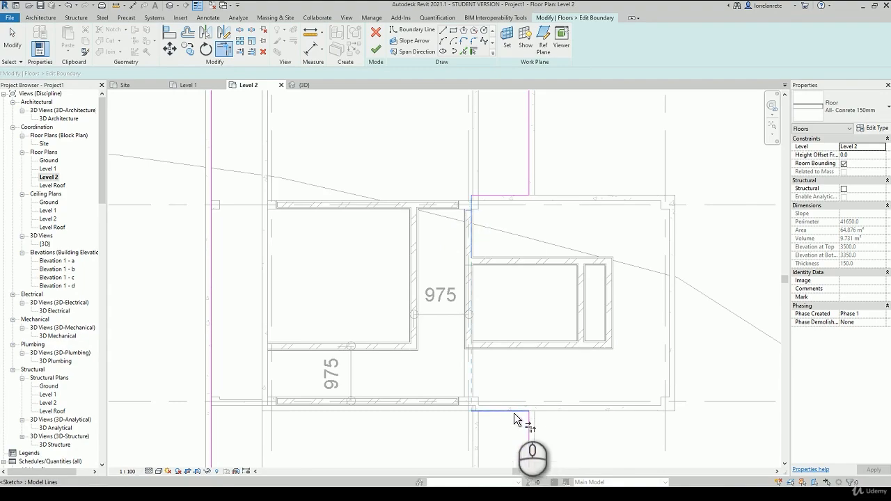
{"action": "left_click", "coordinate": [514, 414]}
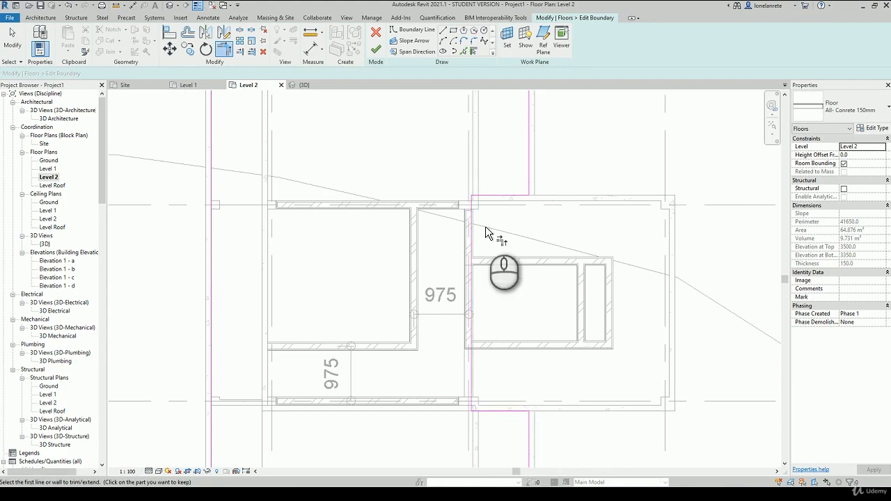
{"action": "key", "text": "Escape"}
{"action": "left_click", "coordinate": [472, 302]}
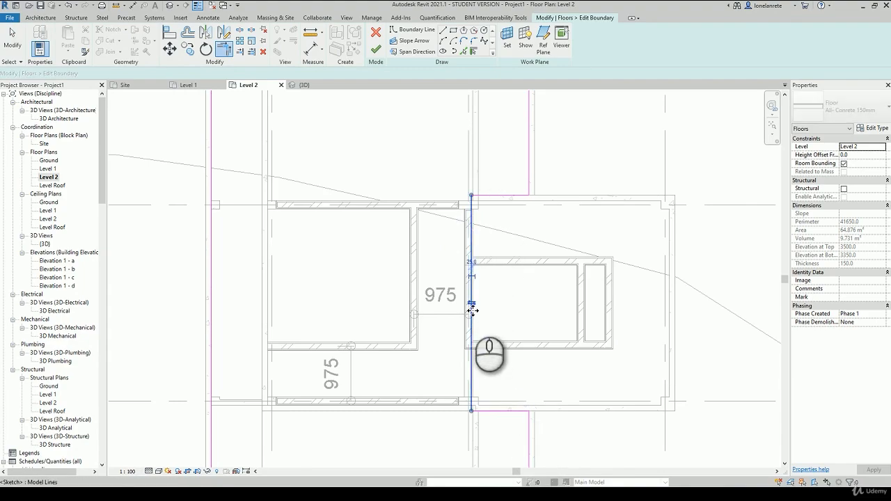
{"action": "scroll", "coordinate": [503, 321], "scroll_direction": "down", "scroll_amount": 2}
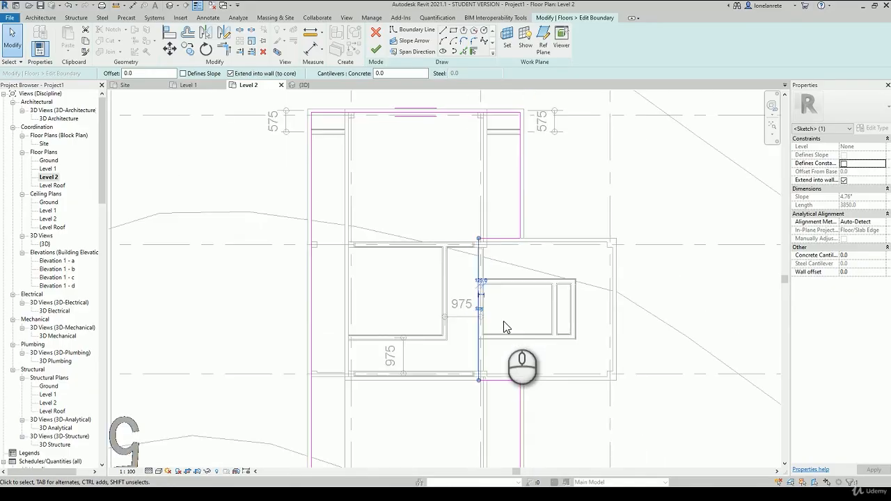
Step: Finish the Level 2 floor boundary without attaching walls, and join the overlapping walls so the floor's volume is cut from them
{"action": "mouse_move", "coordinate": [538, 293]}
{"action": "middle_mouse_down"}
{"action": "mouse_move", "coordinate": [550, 286]}
{"action": "mouse_move", "coordinate": [551, 185]}
{"action": "middle_mouse_up"}
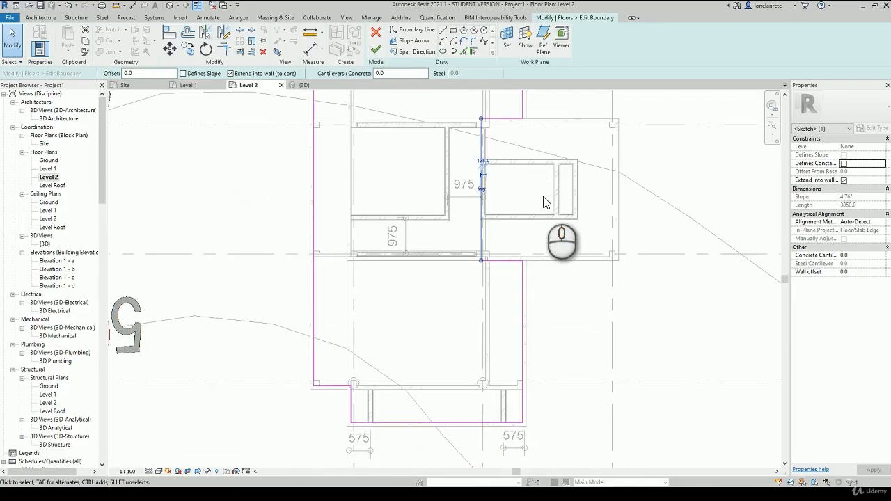
{"action": "left_click", "coordinate": [376, 49]}
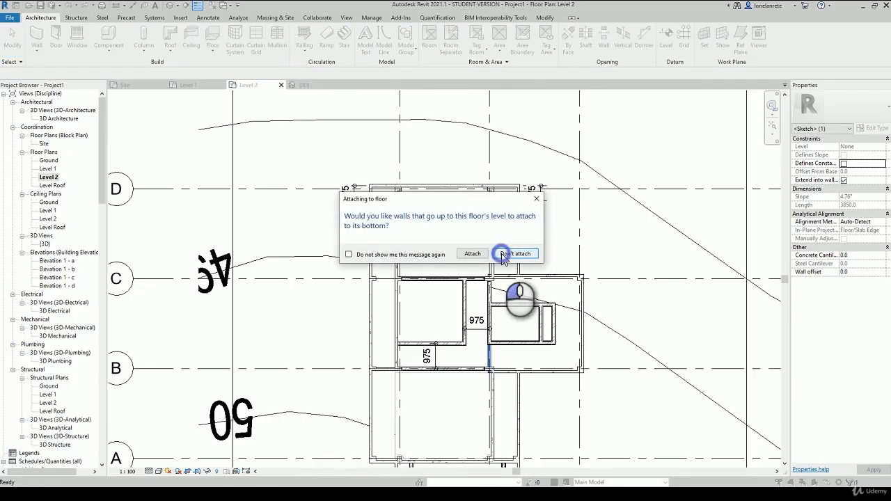
{"action": "left_click", "coordinate": [515, 254]}
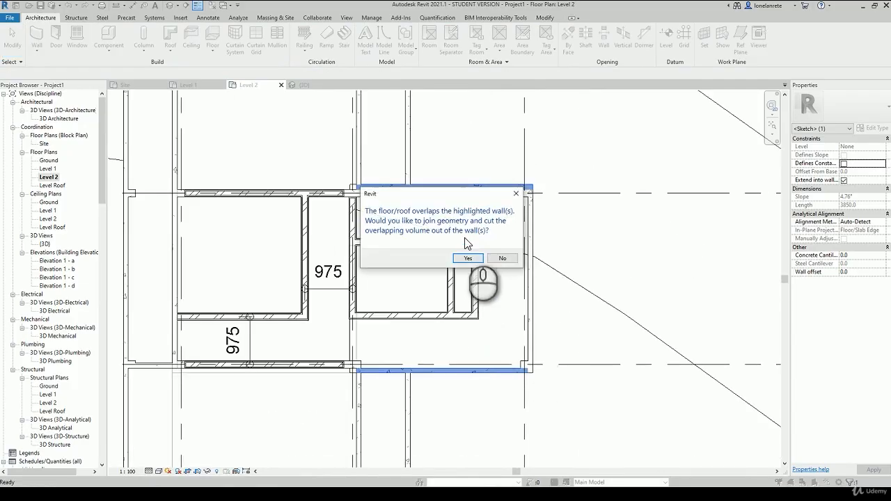
{"action": "left_click_drag", "start_coordinate": [454, 192], "coordinate": [558, 128]}
{"action": "left_click", "coordinate": [568, 195]}
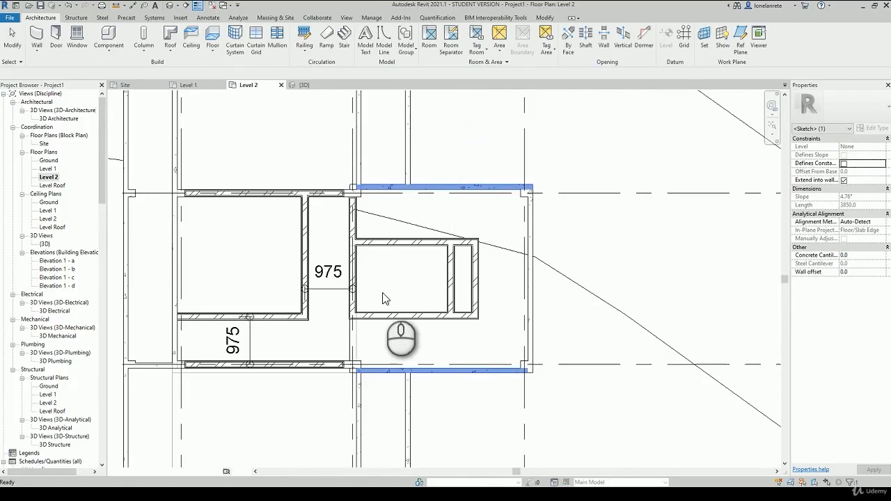
{"action": "scroll", "coordinate": [384, 298], "scroll_direction": "down", "scroll_amount": 2}
{"action": "scroll", "coordinate": [529, 185], "scroll_direction": "up", "scroll_amount": 3}
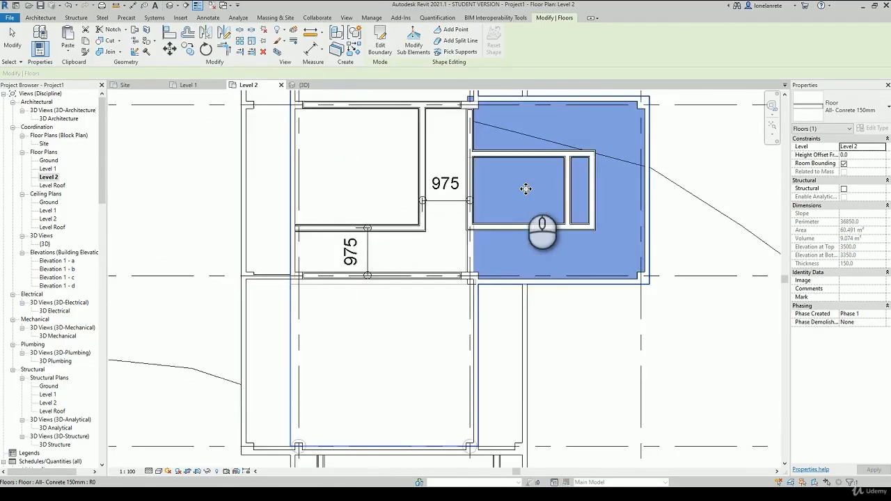
{"action": "key", "text": "Escape"}
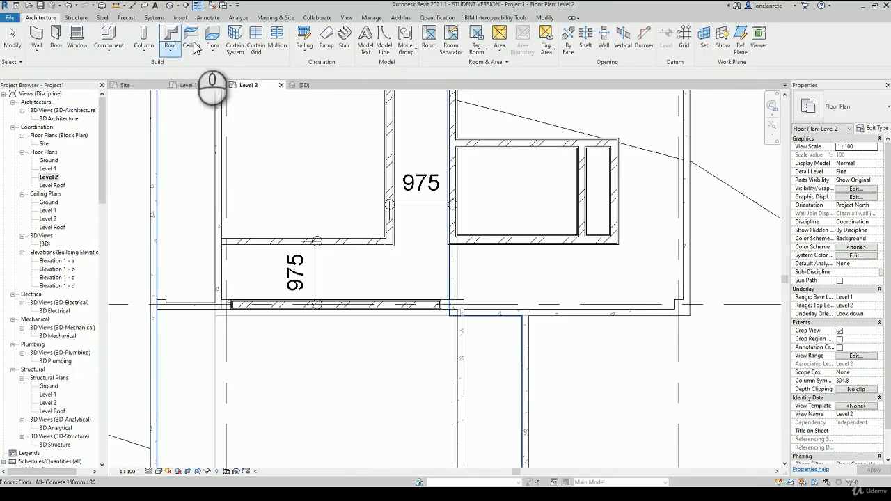
Step: Start a Level 2 floor of type Finish- Ceramics 30x30 and pick the four walls around the larger room inside the east enclosure
{"action": "left_click", "coordinate": [212, 38]}
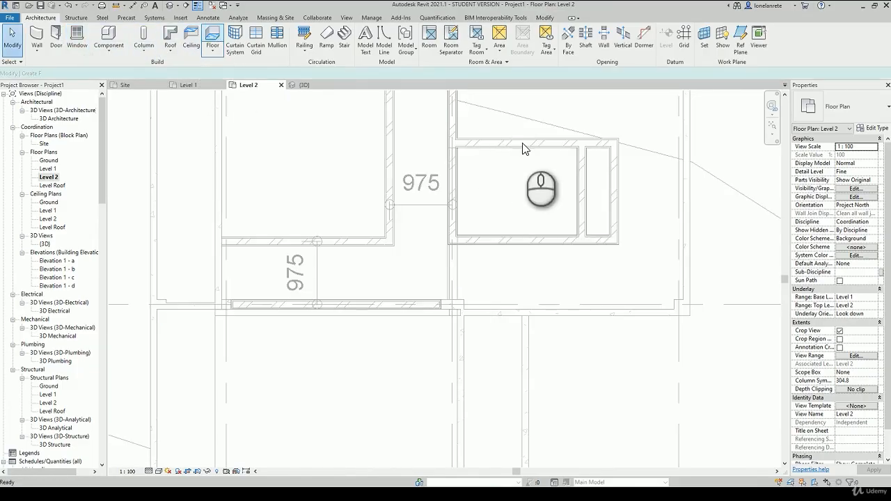
{"action": "scroll", "coordinate": [522, 143], "scroll_direction": "up", "scroll_amount": 3}
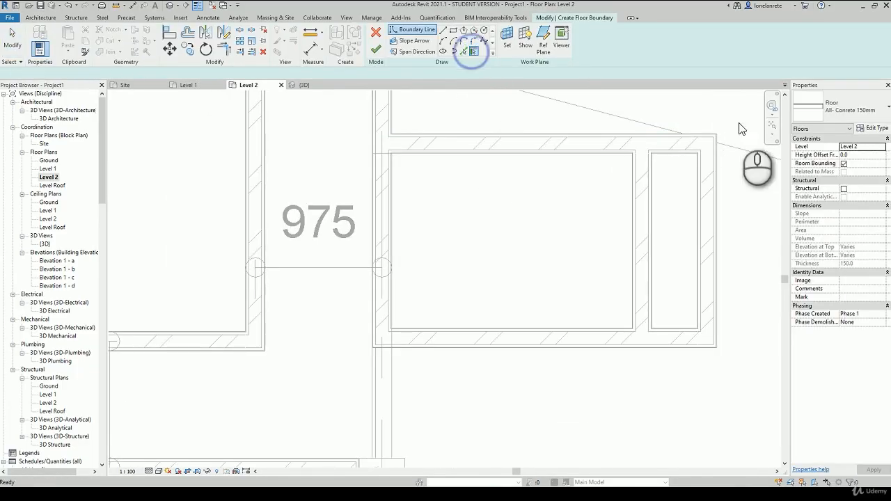
{"action": "left_click", "coordinate": [843, 106]}
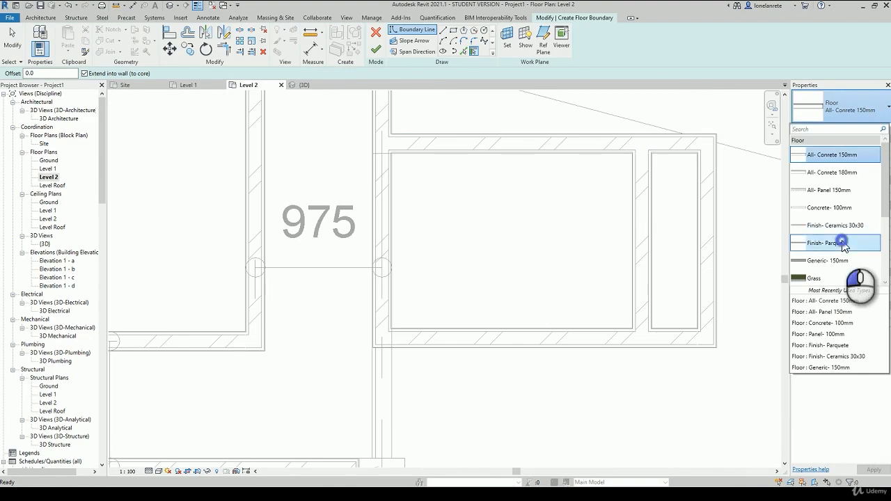
{"action": "left_click", "coordinate": [839, 241]}
{"action": "left_click", "coordinate": [839, 108]}
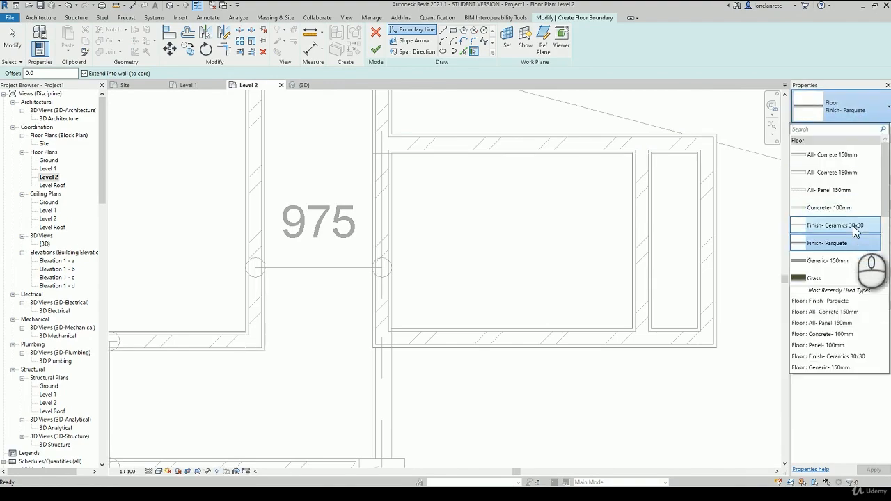
{"action": "left_click", "coordinate": [853, 226]}
{"action": "left_click", "coordinate": [454, 154]}
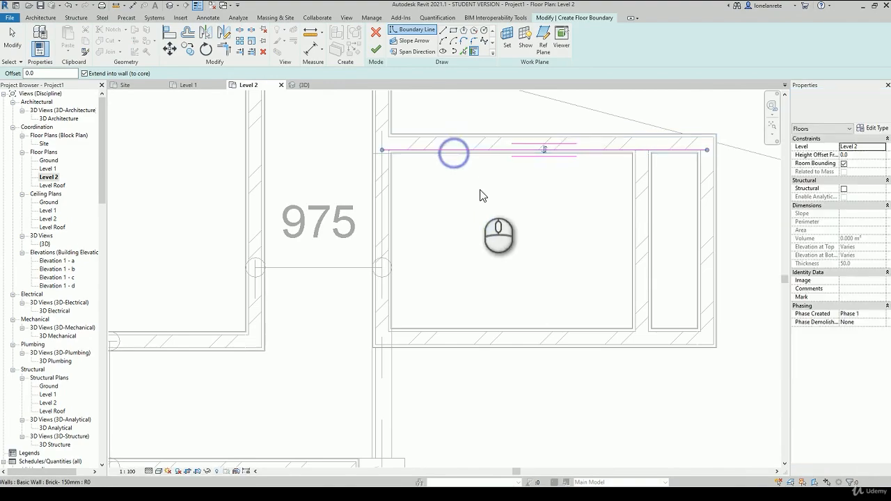
{"action": "left_click", "coordinate": [392, 199]}
{"action": "left_click", "coordinate": [471, 329]}
{"action": "left_click", "coordinate": [635, 255]}
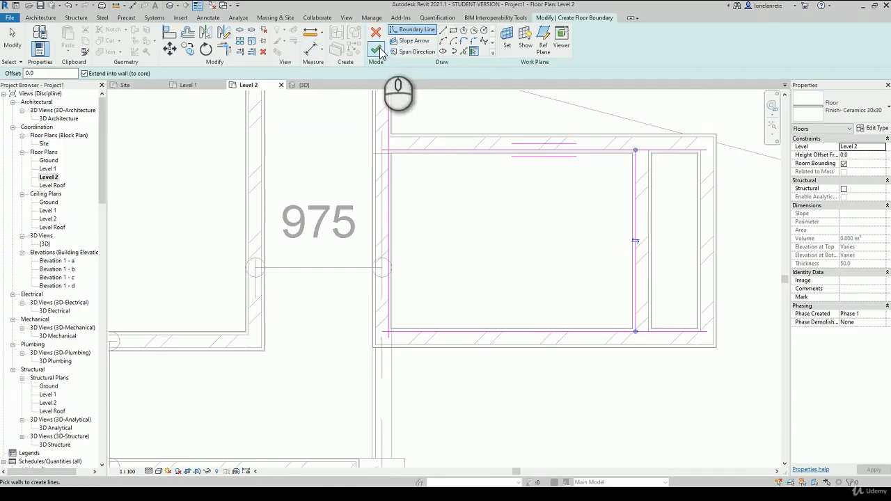
Step: Trim the overrunning boundary lines to corners so they form a closed rectangle around the room
{"action": "left_click", "coordinate": [223, 51]}
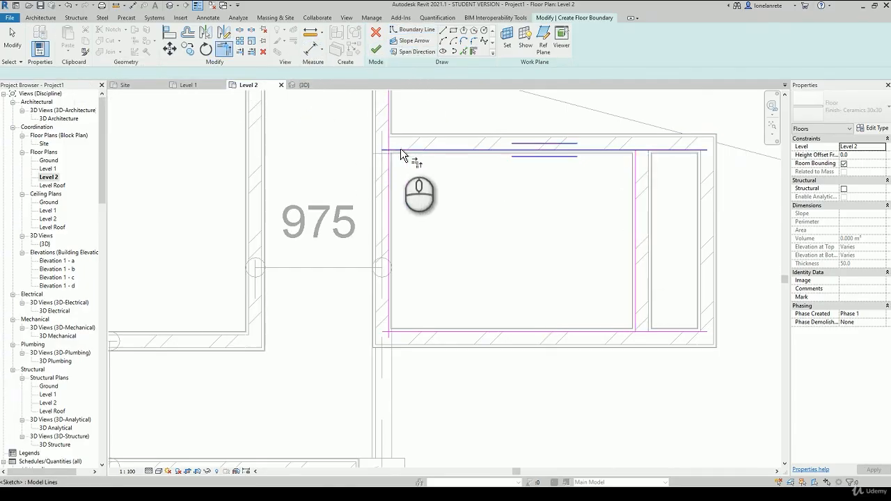
{"action": "left_click", "coordinate": [634, 162]}
{"action": "left_click", "coordinate": [623, 150]}
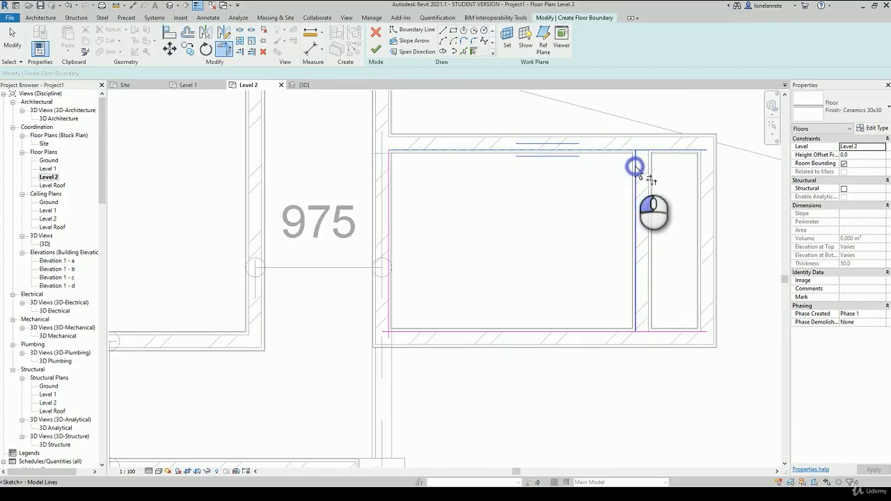
{"action": "left_click", "coordinate": [629, 331]}
{"action": "left_click", "coordinate": [637, 308]}
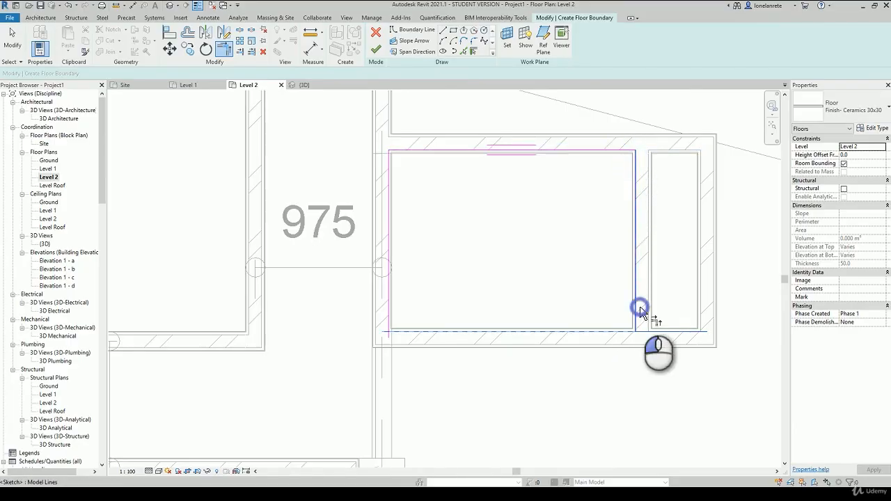
{"action": "left_click", "coordinate": [547, 330]}
{"action": "left_click", "coordinate": [389, 284]}
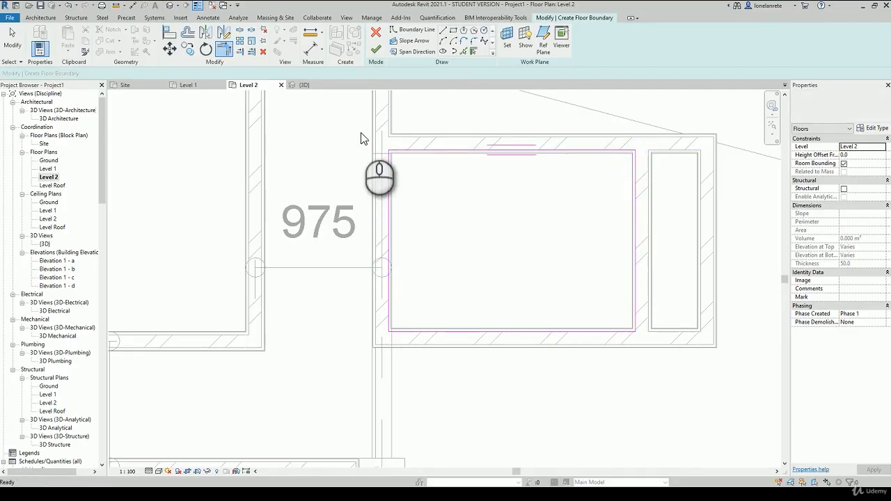
Step: Turn off extending into the wall core for all four boundary lines, and finish the ceramic floor
{"action": "mouse_move", "coordinate": [361, 132]}
{"action": "left_mouse_down"}
{"action": "mouse_move", "coordinate": [617, 367]}
{"action": "mouse_move", "coordinate": [672, 382]}
{"action": "left_mouse_up"}
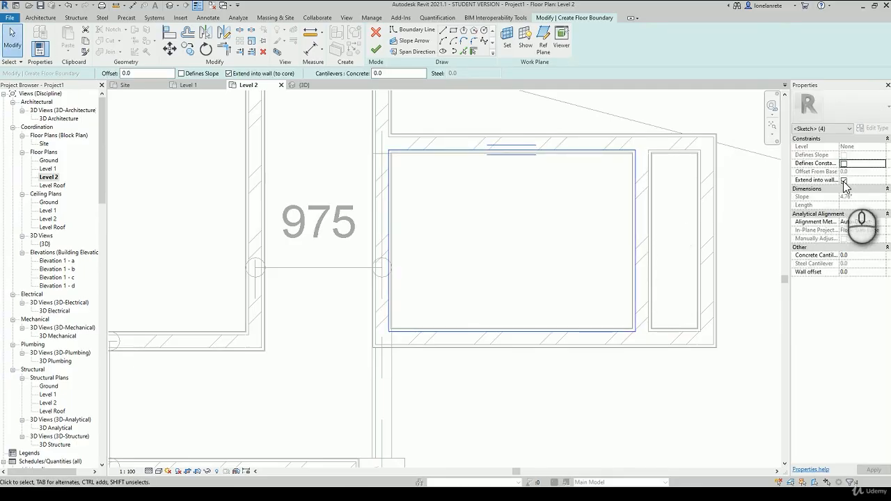
{"action": "scroll", "coordinate": [654, 161], "scroll_direction": "up", "scroll_amount": 3}
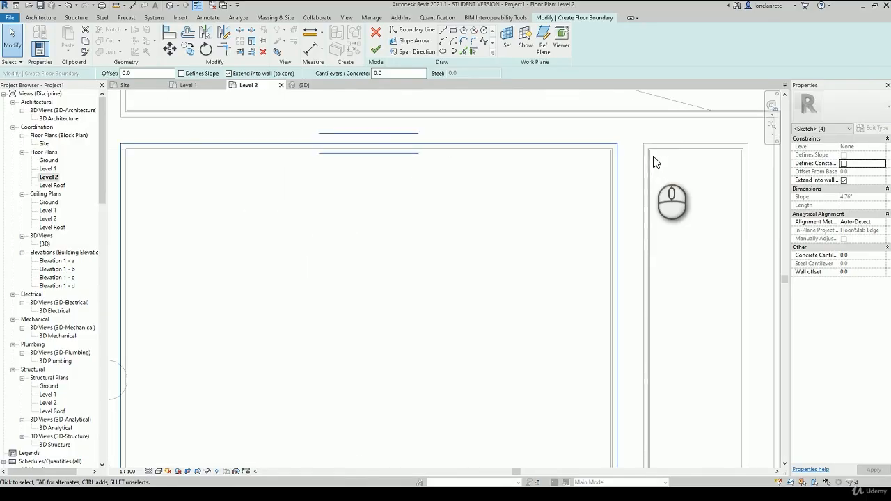
{"action": "left_click", "coordinate": [844, 180]}
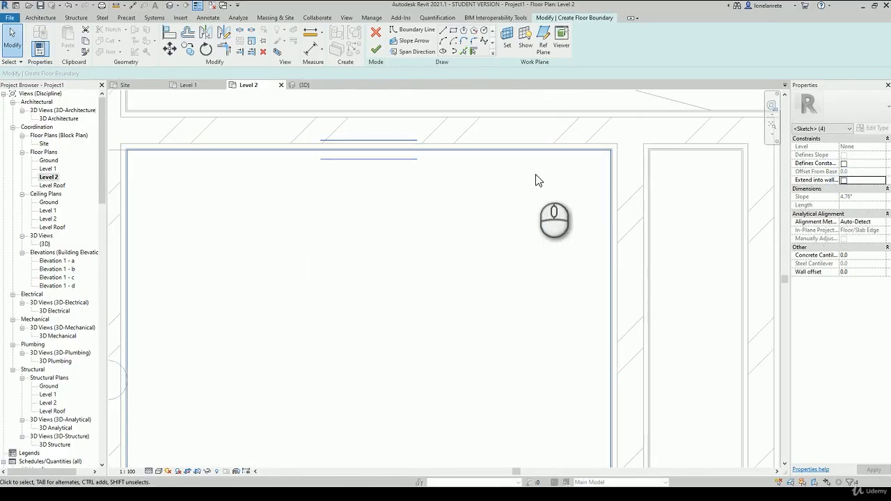
{"action": "left_click", "coordinate": [374, 52]}
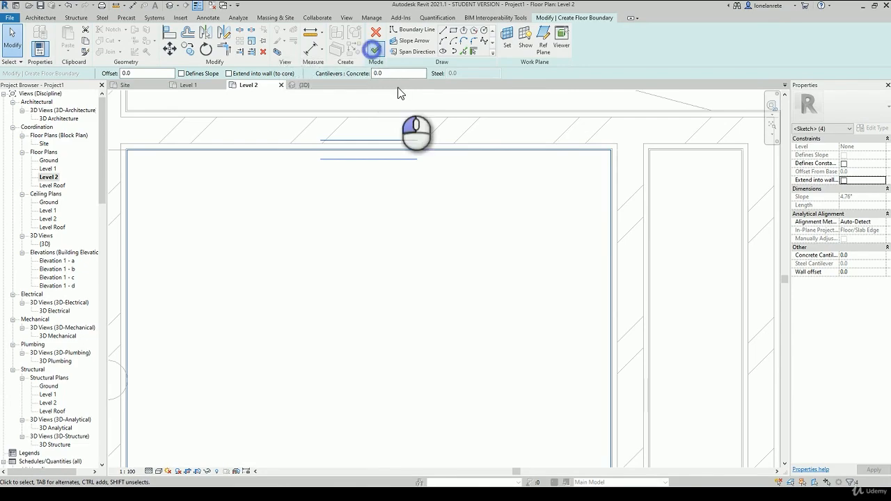
{"action": "scroll", "coordinate": [540, 221], "scroll_direction": "down", "scroll_amount": 2}
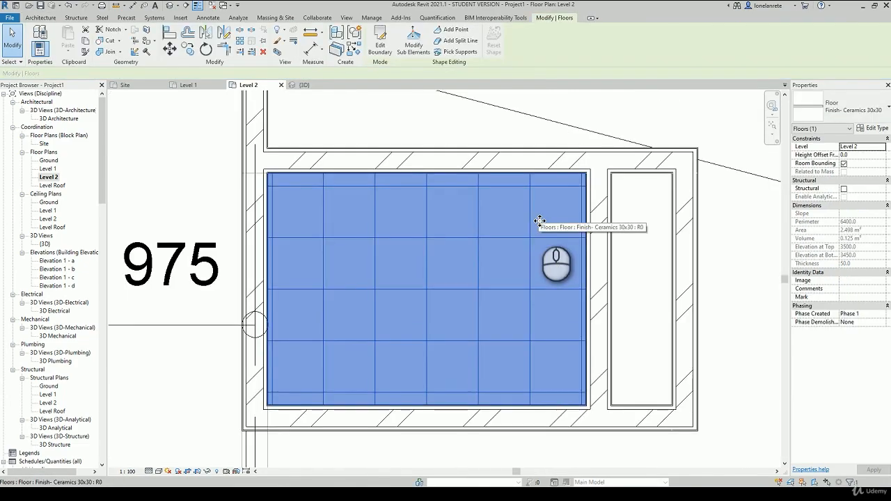
{"action": "key", "text": "Escape"}
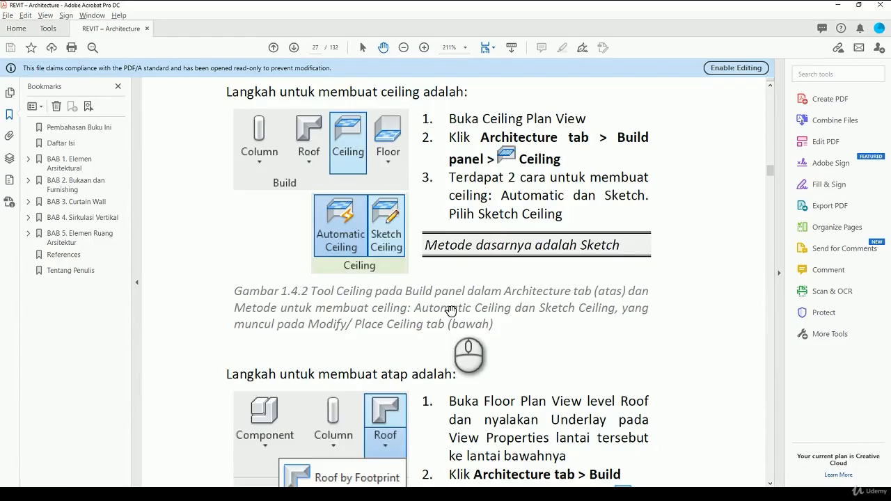
Step: Read the instructions for making ceilings and roofs on page 27 of the REVIT – Architecture PDF
{"action": "scroll", "coordinate": [451, 310], "scroll_direction": "up", "scroll_amount": 5}
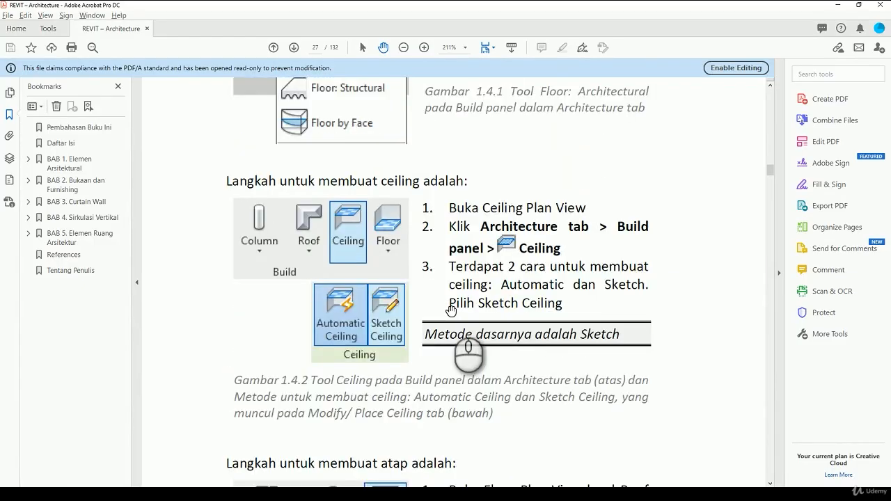
{"action": "scroll", "coordinate": [452, 311], "scroll_direction": "down", "scroll_amount": 5}
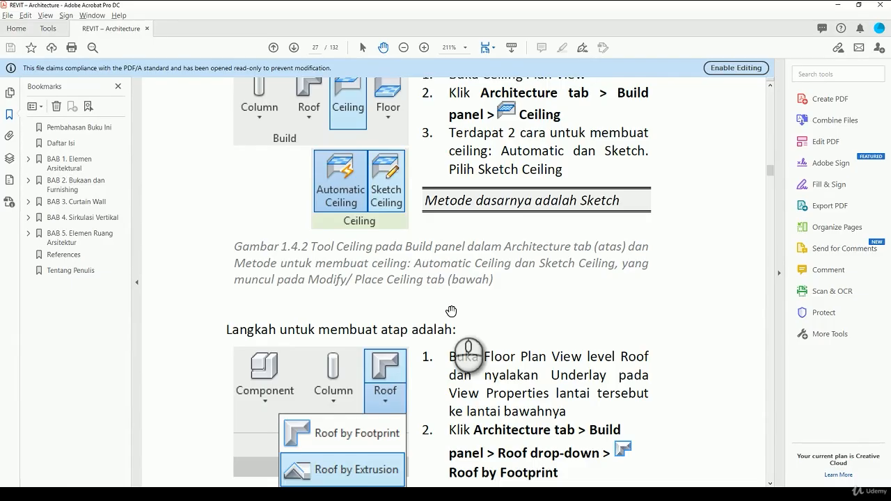
{"action": "scroll", "coordinate": [451, 311], "scroll_direction": "down", "scroll_amount": 1}
{"action": "scroll", "coordinate": [451, 310], "scroll_direction": "down", "scroll_amount": 1}
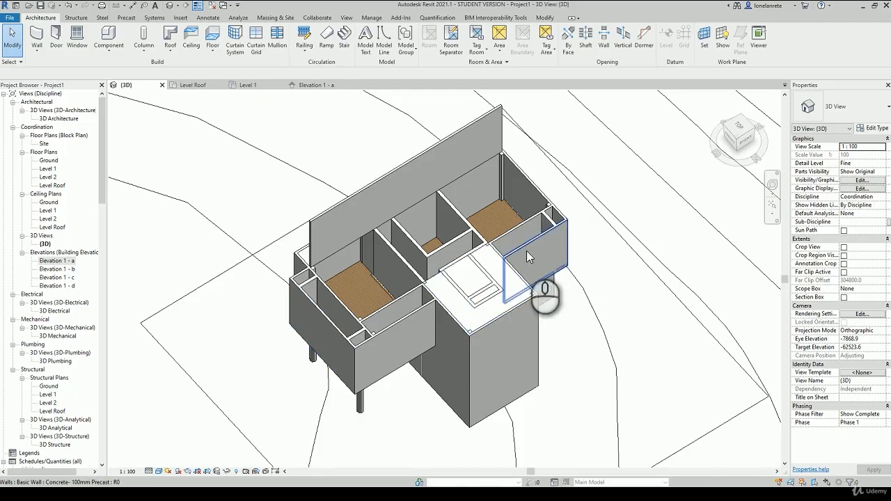
Step: Switch to Revit and open the Level 1 ceiling plan, showing the rooms around the east enclosure
{"action": "double_click", "coordinate": [49, 211]}
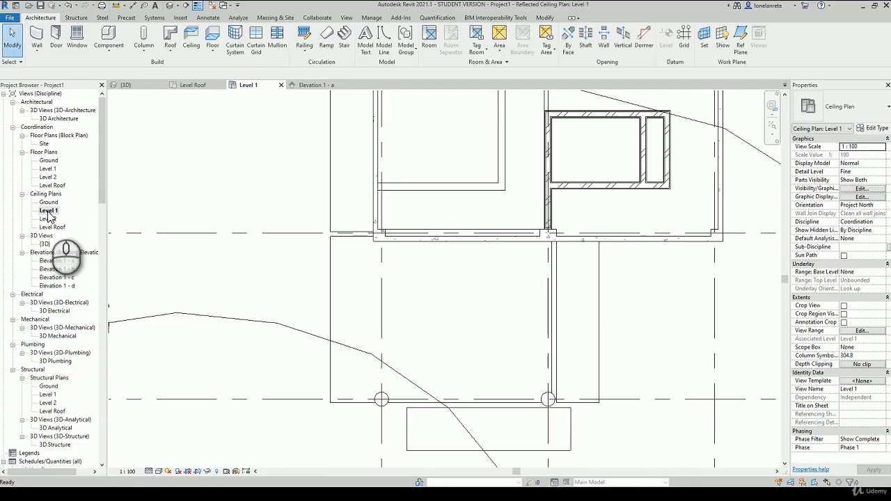
{"action": "scroll", "coordinate": [679, 342], "scroll_direction": "down", "scroll_amount": 3}
{"action": "middle_click_drag", "start_coordinate": [647, 370], "coordinate": [600, 434]}
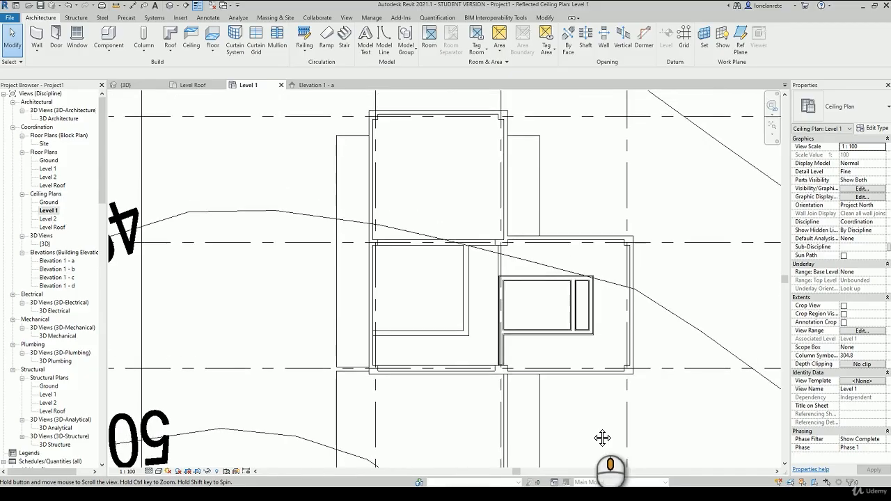
Step: Place an automatic 600 x 600mm grid compound ceiling in the larger room inside the east enclosure on Level 1
{"action": "left_click", "coordinate": [192, 36]}
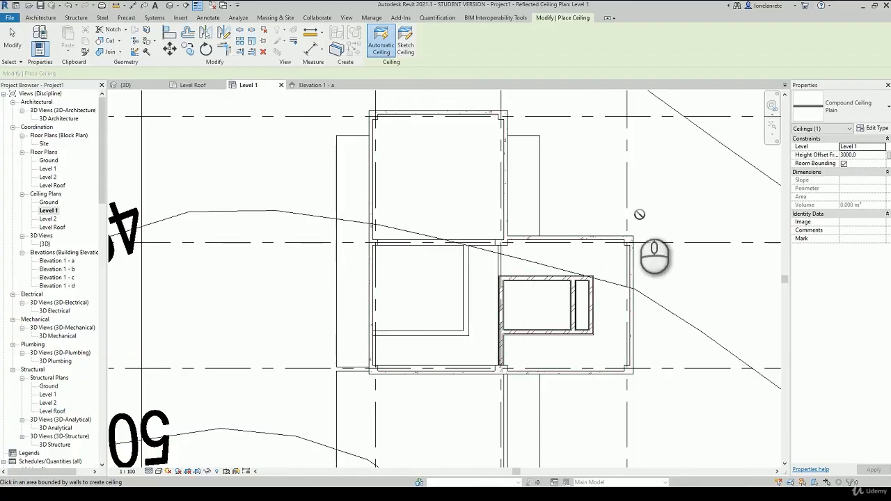
{"action": "scroll", "coordinate": [683, 406], "scroll_direction": "up", "scroll_amount": 3}
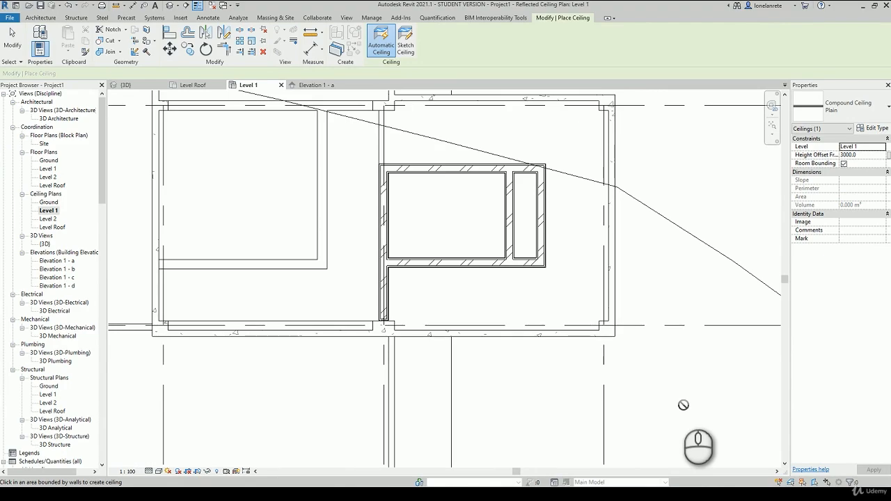
{"action": "left_click", "coordinate": [844, 107]}
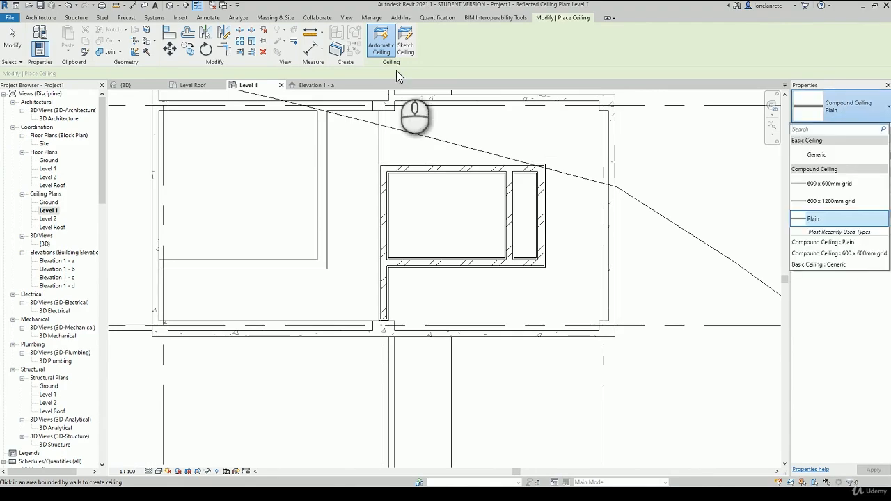
{"action": "left_click", "coordinate": [389, 56]}
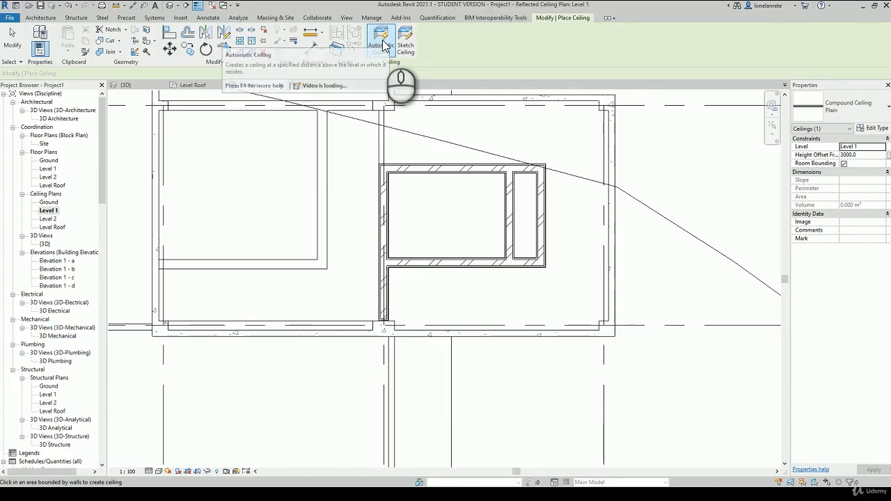
{"action": "left_click", "coordinate": [847, 112]}
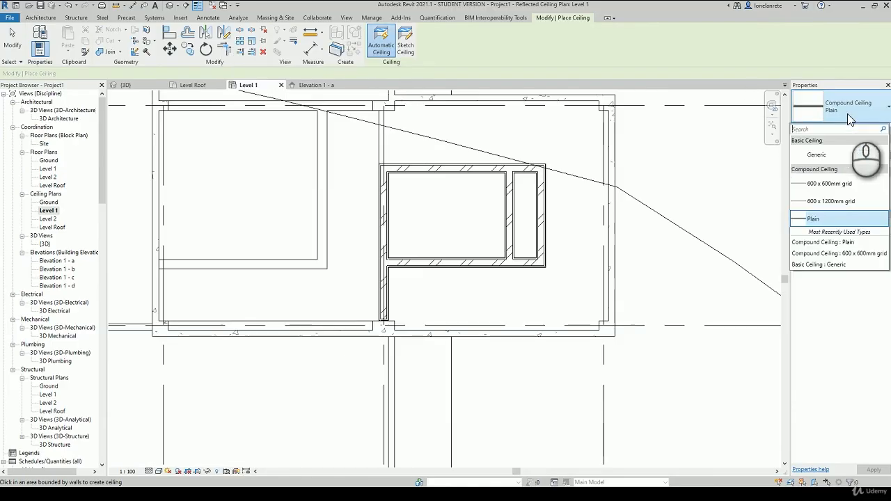
{"action": "left_click", "coordinate": [829, 203]}
{"action": "left_click", "coordinate": [829, 189]}
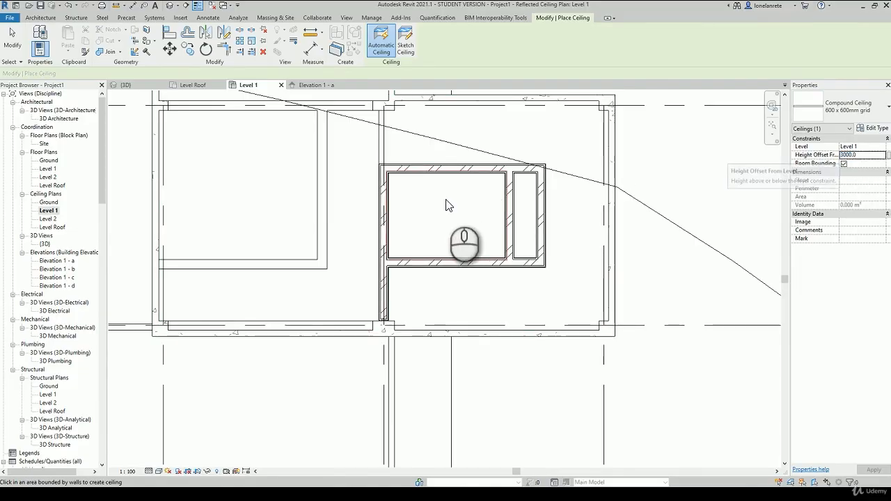
{"action": "scroll", "coordinate": [447, 204], "scroll_direction": "up", "scroll_amount": 3}
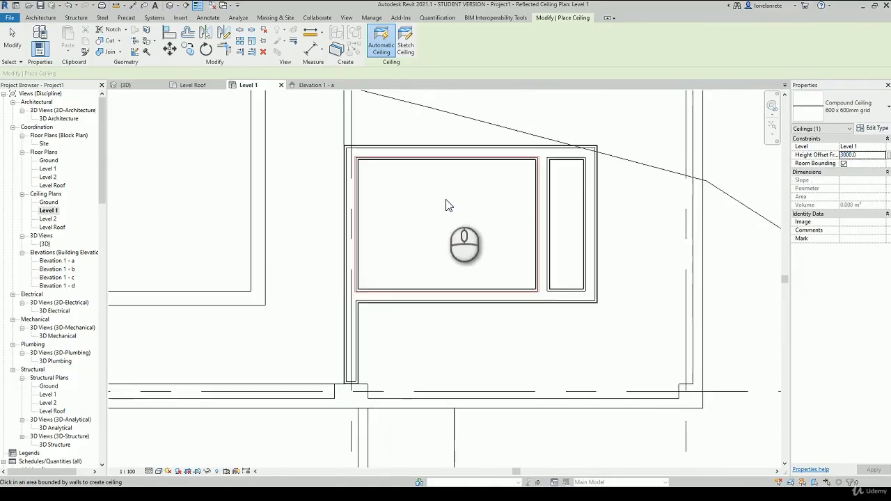
{"action": "left_click", "coordinate": [440, 236]}
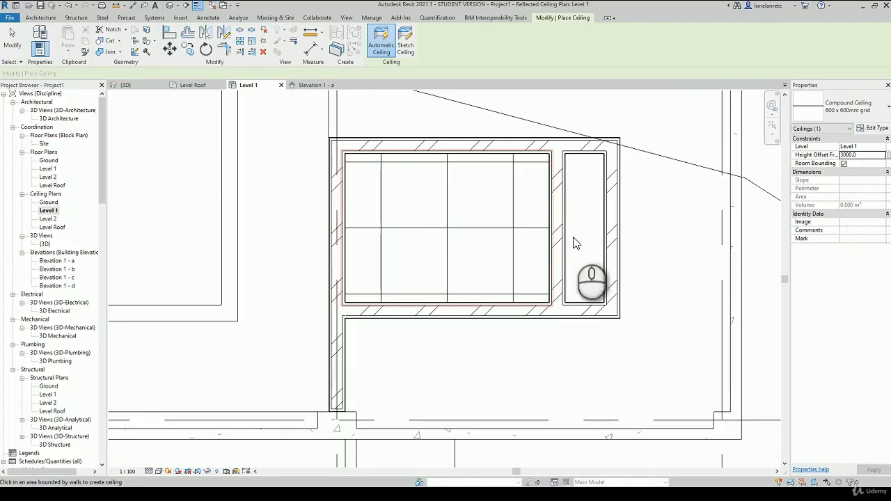
Step: Sketch a rectangular 600 x 600mm grid ceiling boundary, 3850 by 3400 mm, over the column-supported bay south of the Level 1 rooms
{"action": "scroll", "coordinate": [665, 258], "scroll_direction": "down", "scroll_amount": 3}
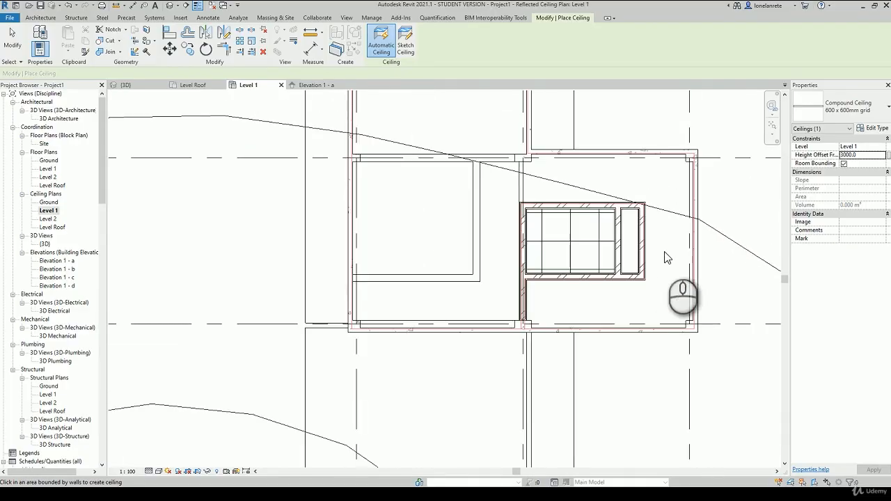
{"action": "key", "text": "Escape"}
{"action": "key", "text": "Escape"}
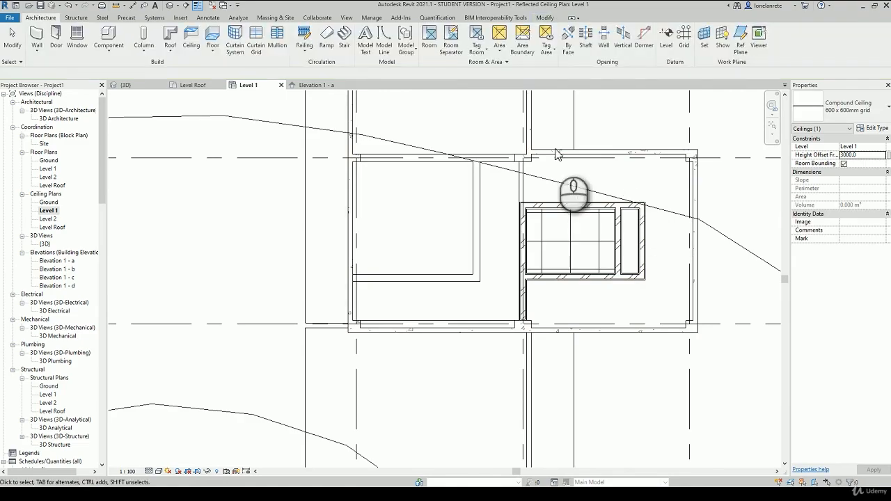
{"action": "left_click", "coordinate": [191, 38]}
{"action": "left_click", "coordinate": [406, 43]}
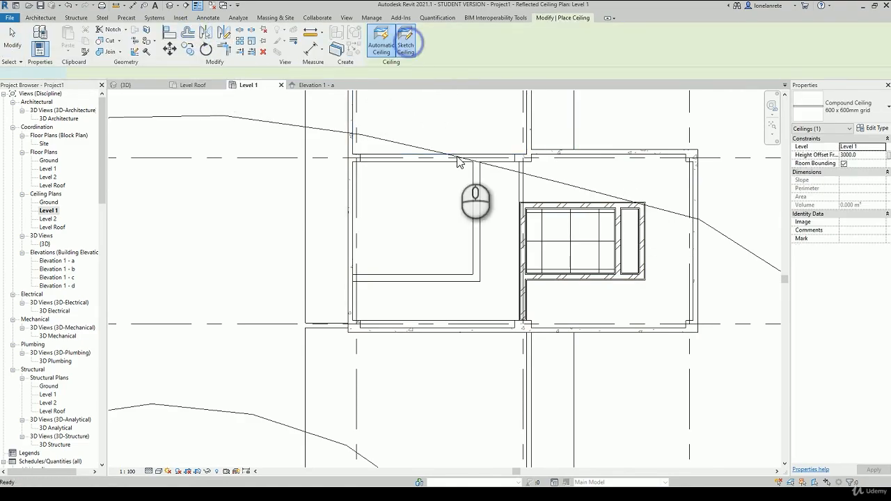
{"action": "scroll", "coordinate": [503, 136], "scroll_direction": "up", "scroll_amount": 5}
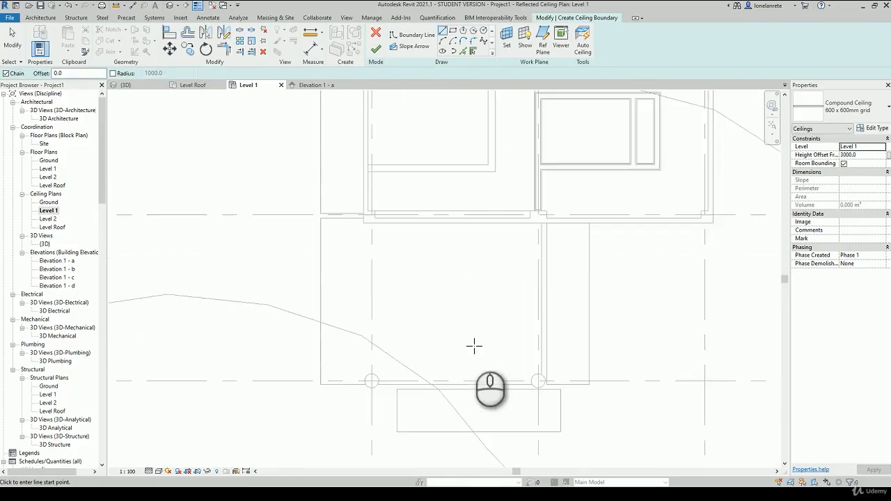
{"action": "left_click", "coordinate": [452, 32]}
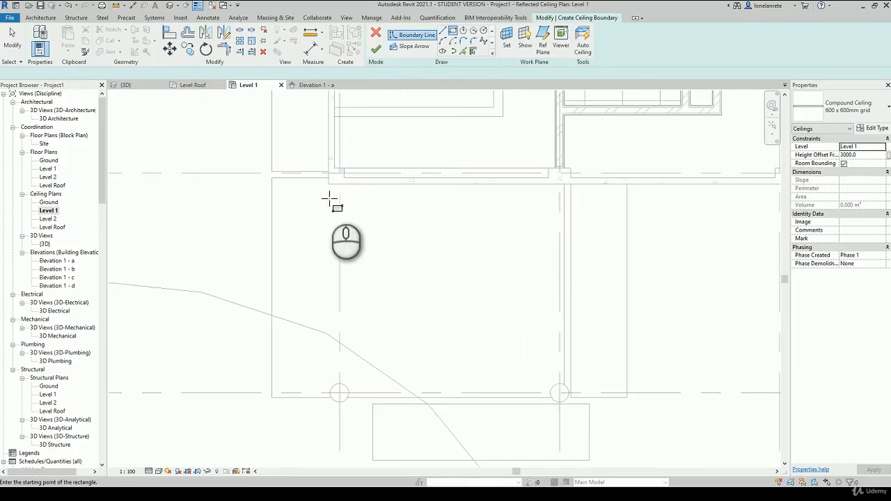
{"action": "left_click", "coordinate": [327, 185]}
{"action": "scroll", "coordinate": [547, 410], "scroll_direction": "up", "scroll_amount": 3}
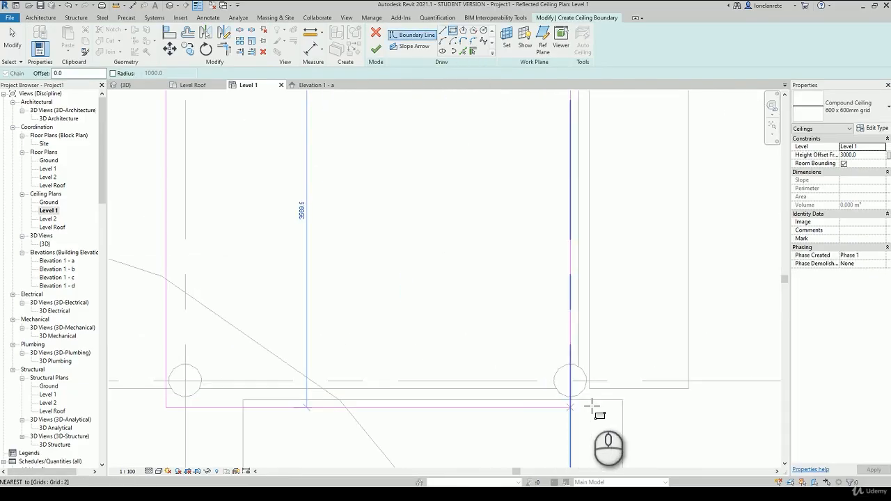
{"action": "left_click", "coordinate": [591, 390]}
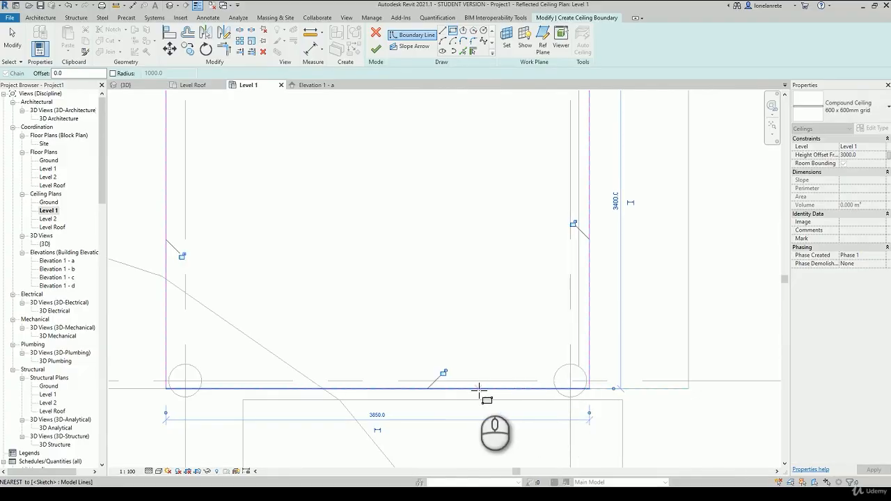
{"action": "key", "text": "Escape"}
{"action": "key", "text": "Escape"}
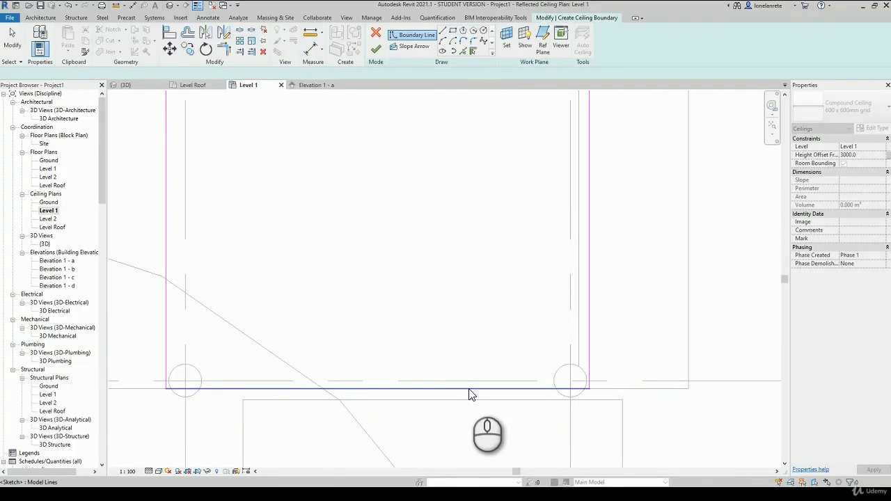
Step: Stretch the ceiling sketch's south boundary line out to the edge of the adjoining screed floor, and finish the ceiling
{"action": "left_click", "coordinate": [470, 389]}
{"action": "left_click_drag", "start_coordinate": [470, 408], "coordinate": [471, 417]}
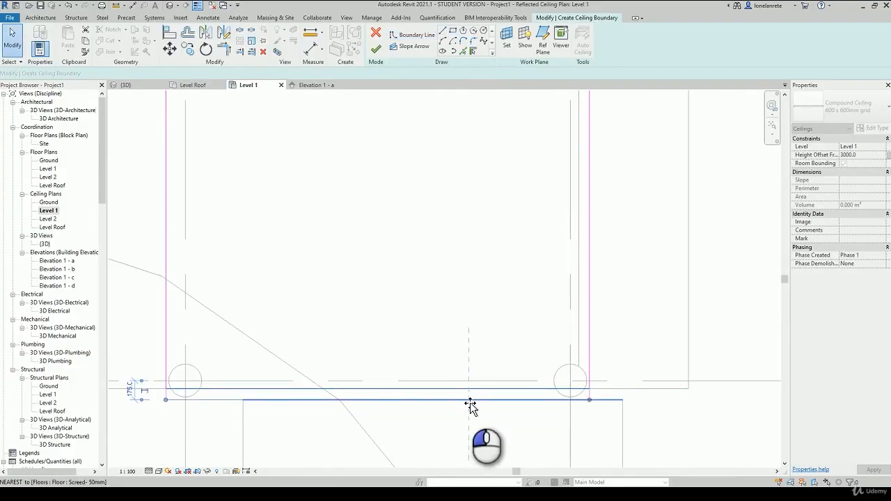
{"action": "left_click", "coordinate": [457, 351]}
{"action": "scroll", "coordinate": [497, 354], "scroll_direction": "down", "scroll_amount": 5}
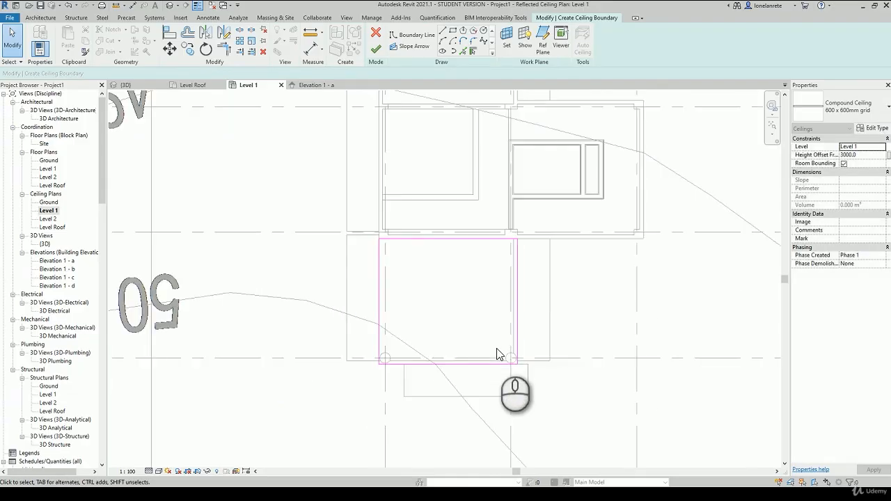
{"action": "scroll", "coordinate": [497, 354], "scroll_direction": "up", "scroll_amount": 1}
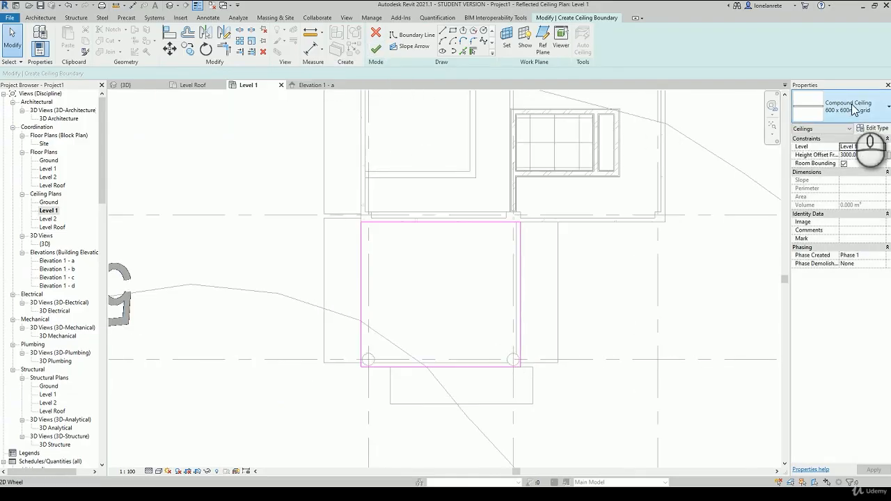
{"action": "left_click", "coordinate": [376, 50]}
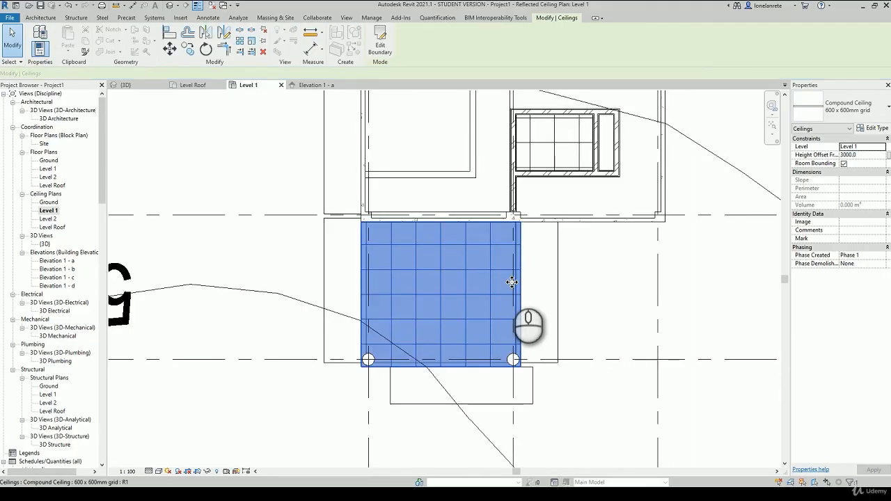
{"action": "scroll", "coordinate": [511, 280], "scroll_direction": "down", "scroll_amount": 2}
{"action": "left_click", "coordinate": [594, 293]}
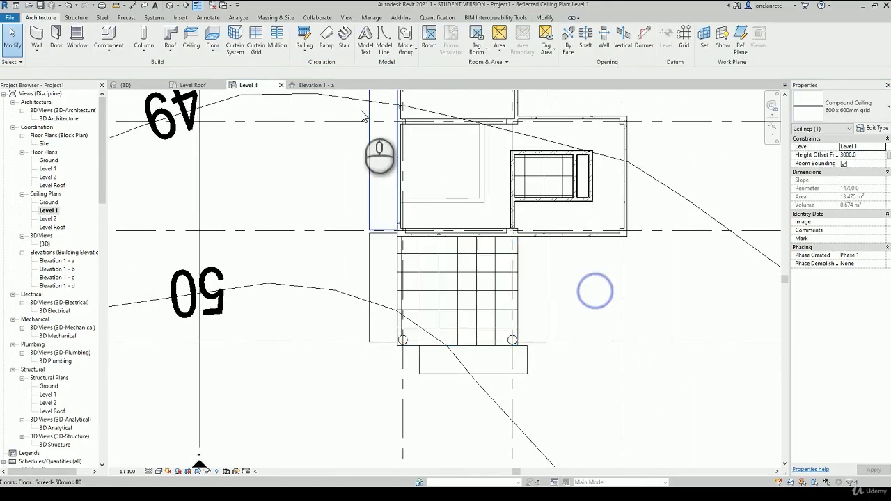
Step: Examine the south bay's new ceiling in the 3D view from below and from the side, checking its height beneath the upper volume
{"action": "left_click", "coordinate": [145, 85]}
{"action": "middle_click_drag", "start_coordinate": [487, 352], "coordinate": [401, 182], "text": "shift"}
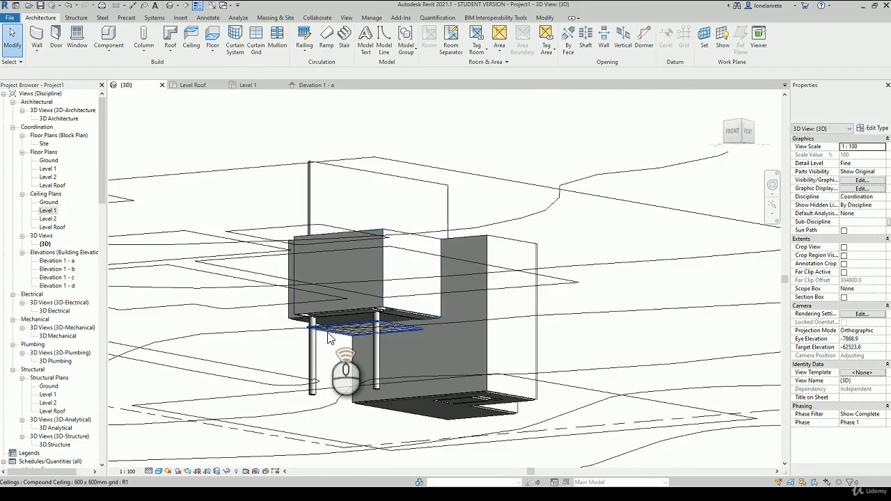
{"action": "scroll", "coordinate": [364, 327], "scroll_direction": "up", "scroll_amount": 4}
{"action": "left_click", "coordinate": [365, 328]}
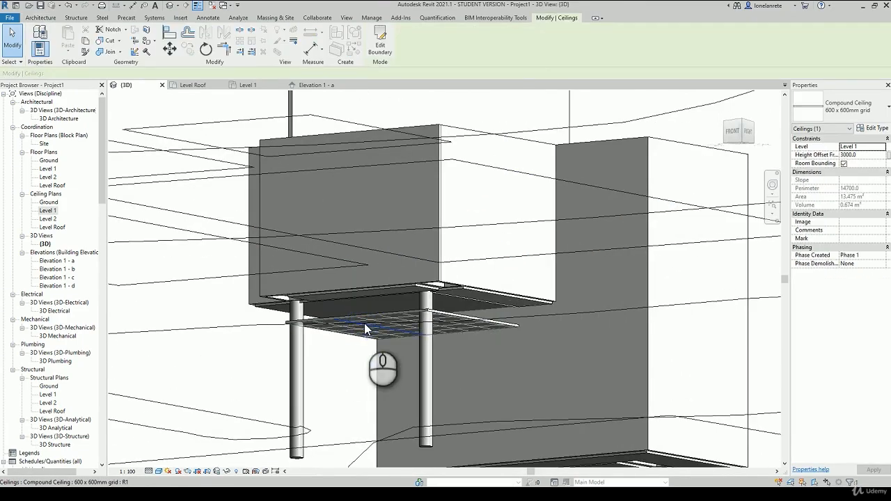
{"action": "middle_click_drag", "start_coordinate": [365, 325], "coordinate": [620, 354], "text": "shift"}
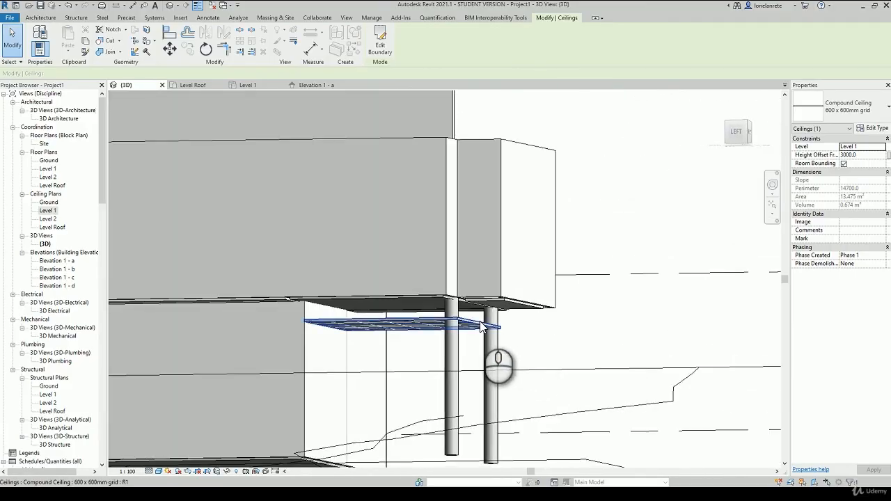
{"action": "middle_click_drag", "start_coordinate": [567, 328], "coordinate": [330, 379], "text": "shift"}
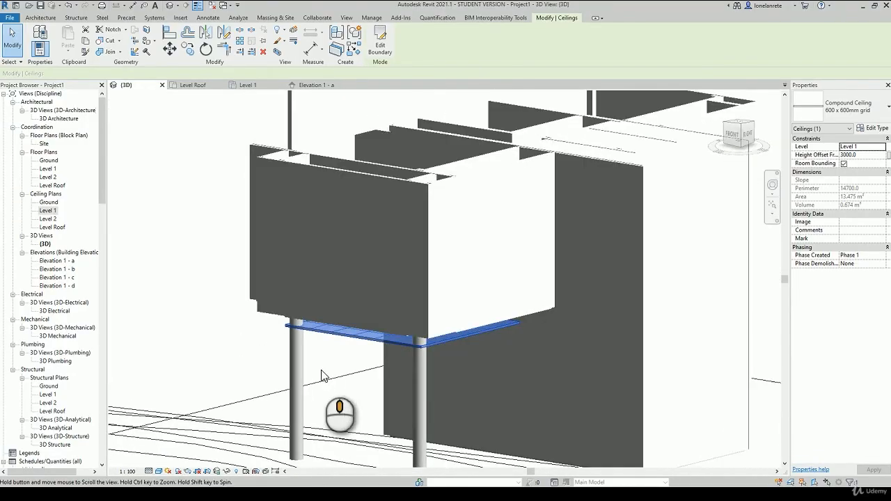
Step: Return to the Level 1 ceiling plan and place an automatic 600 x 600mm grid ceiling across the main space around the enclosure
{"action": "left_click", "coordinate": [263, 85]}
{"action": "scroll", "coordinate": [505, 331], "scroll_direction": "down", "scroll_amount": 3}
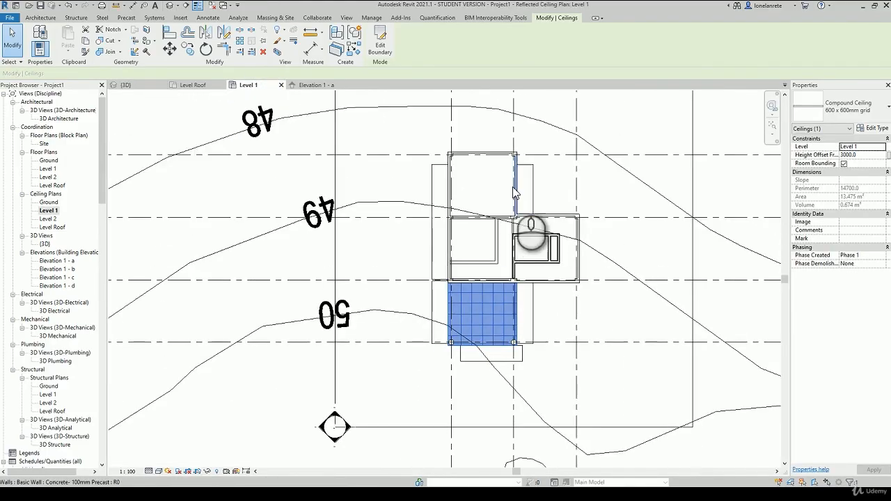
{"action": "scroll", "coordinate": [508, 209], "scroll_direction": "up", "scroll_amount": 3}
{"action": "scroll", "coordinate": [514, 193], "scroll_direction": "up", "scroll_amount": 2}
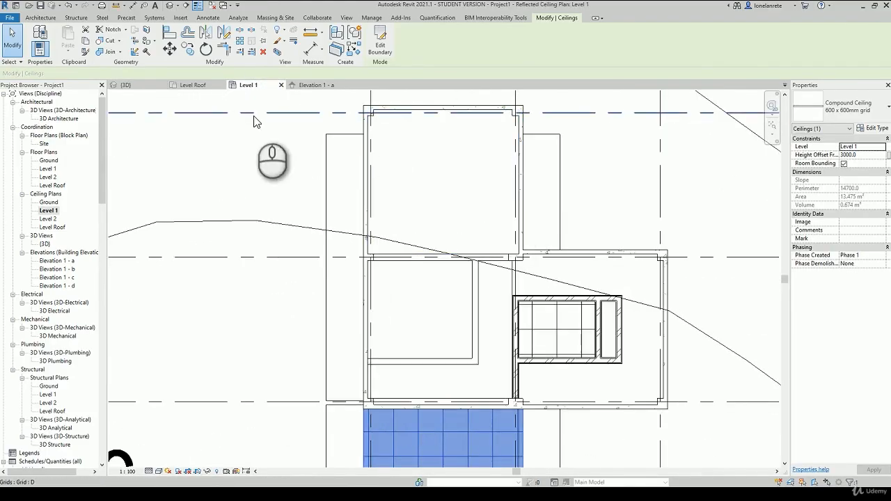
{"action": "key", "text": "Escape"}
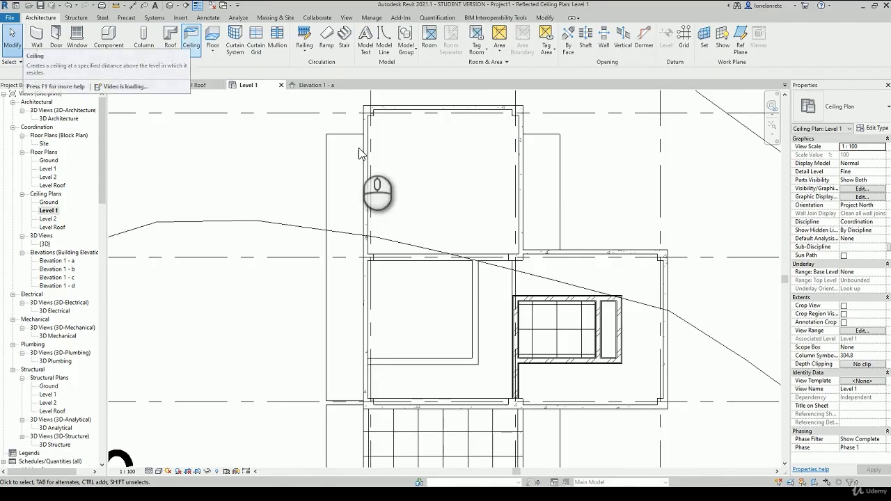
{"action": "left_click", "coordinate": [191, 38]}
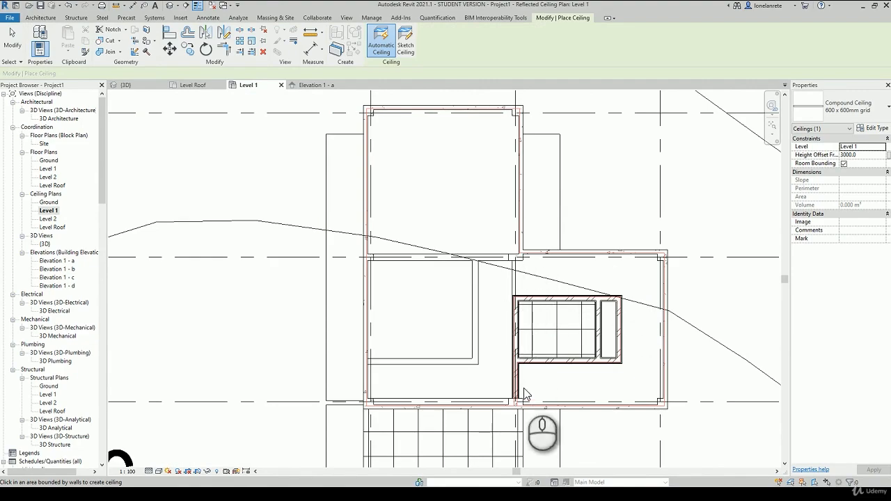
{"action": "left_click", "coordinate": [496, 290]}
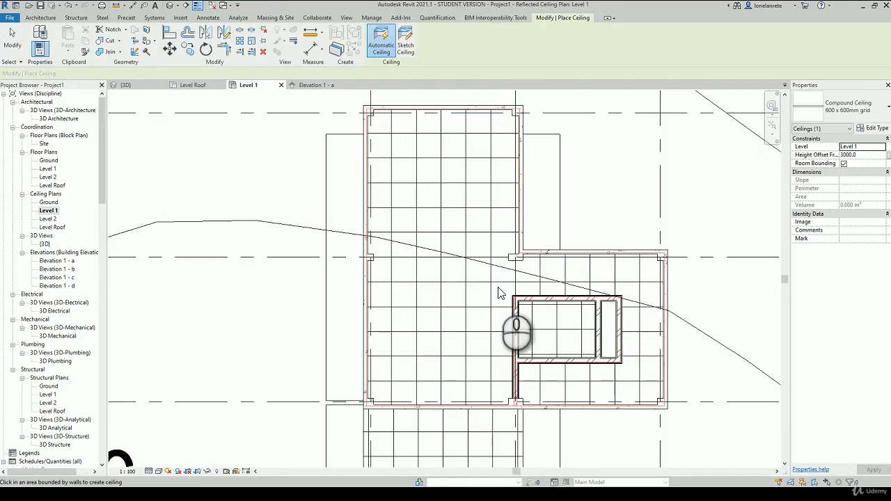
{"action": "key", "text": "Escape"}
{"action": "key", "text": "Escape"}
Step: Edit the main ceiling's boundary, trimming and extending the enclosure's west line to meet the wall lines at the inner corner to the north
{"action": "left_click", "coordinate": [499, 294]}
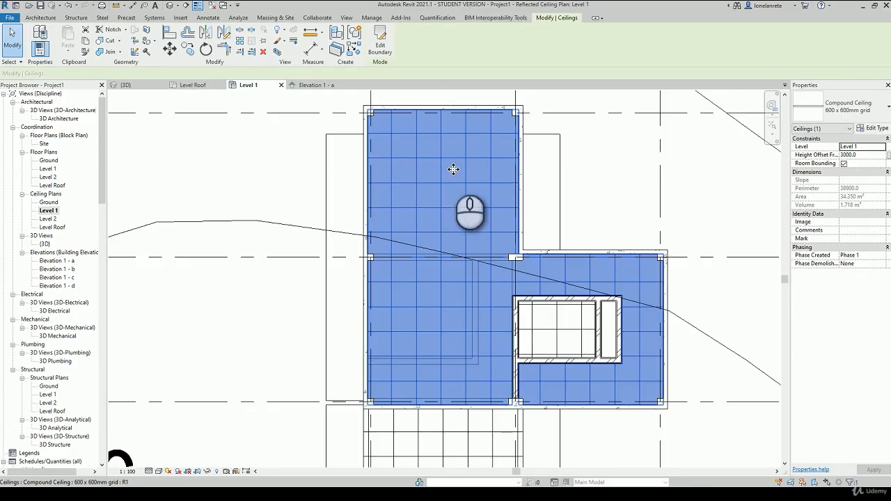
{"action": "left_click", "coordinate": [384, 49]}
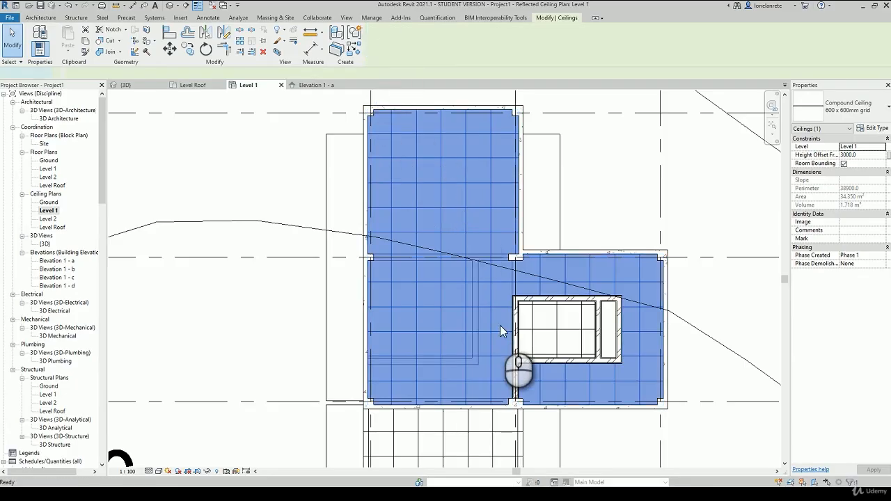
{"action": "scroll", "coordinate": [568, 411], "scroll_direction": "up", "scroll_amount": 2}
{"action": "scroll", "coordinate": [537, 239], "scroll_direction": "up", "scroll_amount": 2}
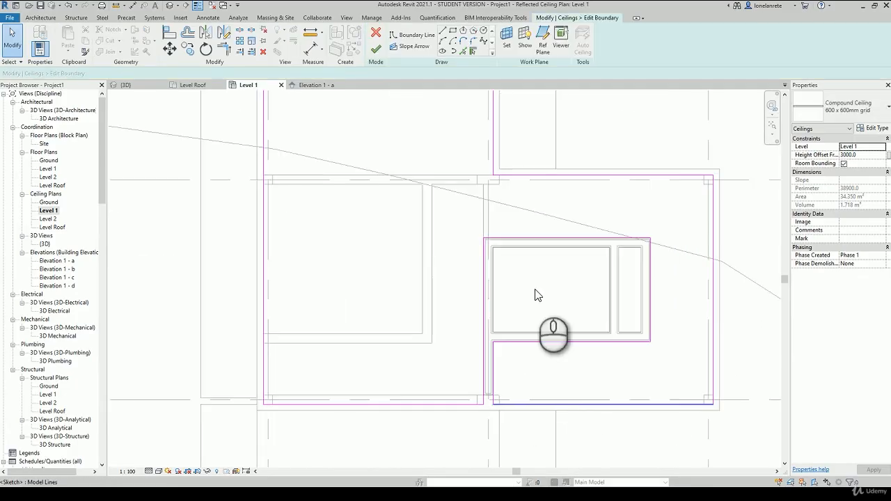
{"action": "scroll", "coordinate": [485, 155], "scroll_direction": "up", "scroll_amount": 2}
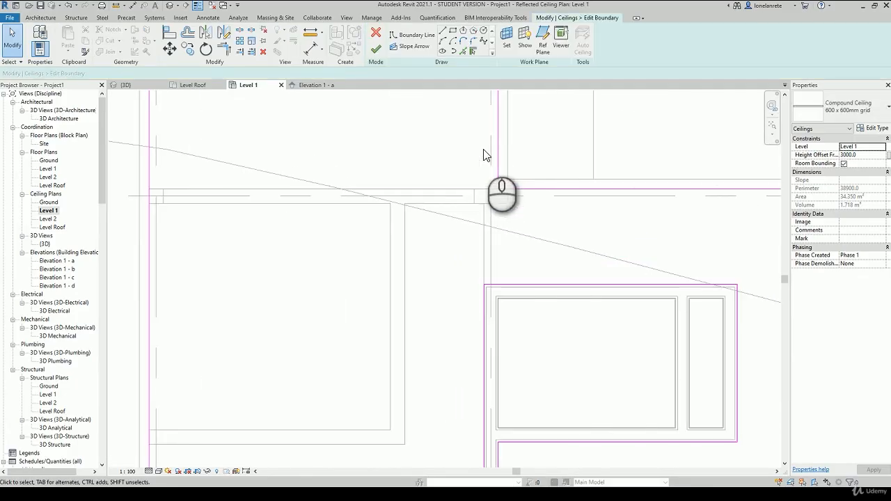
{"action": "left_click", "coordinate": [224, 49]}
{"action": "left_click", "coordinate": [486, 324]}
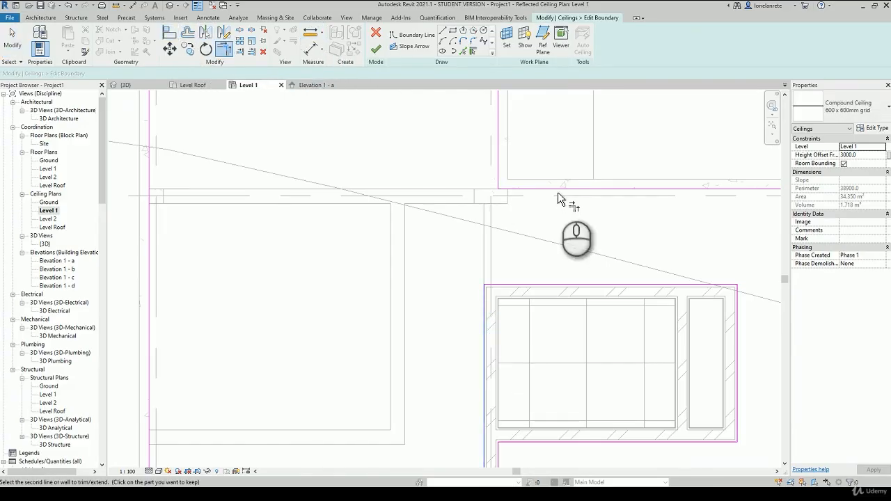
{"action": "scroll", "coordinate": [473, 186], "scroll_direction": "up", "scroll_amount": 4}
{"action": "left_click", "coordinate": [502, 191]}
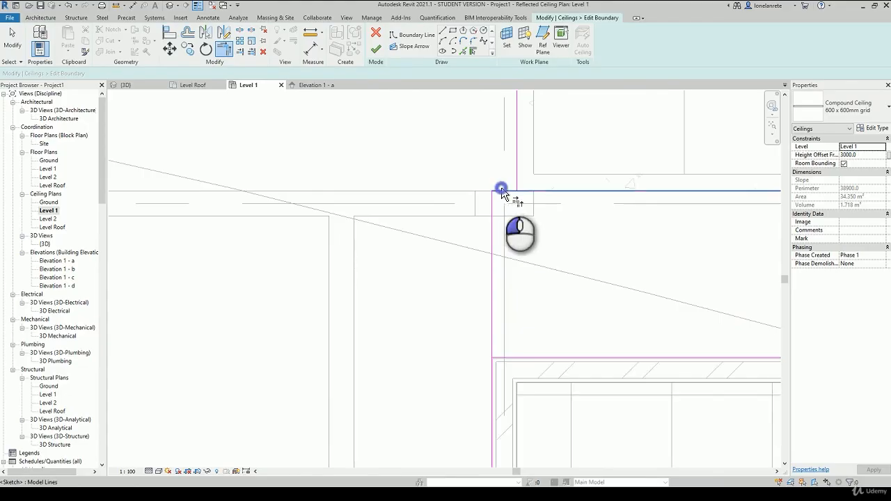
{"action": "left_click", "coordinate": [517, 172]}
{"action": "scroll", "coordinate": [517, 178], "scroll_direction": "down", "scroll_amount": 3}
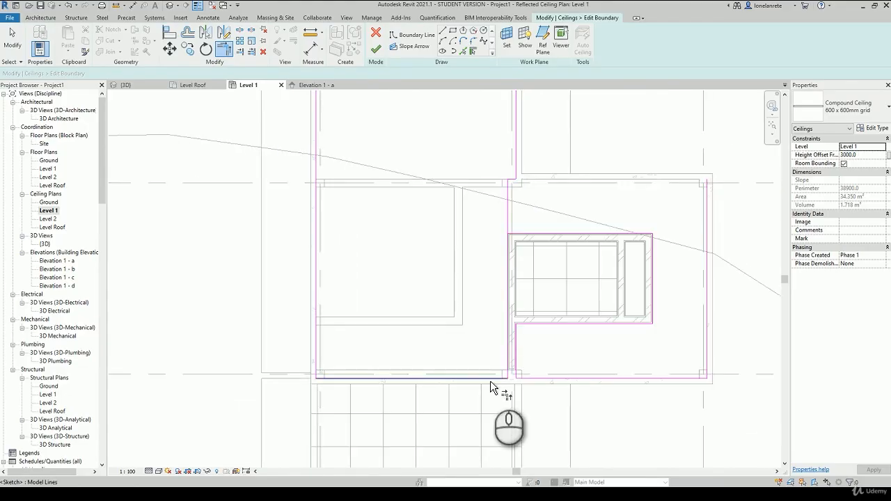
Step: Delete the leftover boundary lines around the east enclosure and outer east walls, and finish the main ceiling
{"action": "mouse_move", "coordinate": [729, 406]}
{"action": "left_mouse_down"}
{"action": "mouse_move", "coordinate": [560, 256]}
{"action": "mouse_move", "coordinate": [524, 227]}
{"action": "mouse_move", "coordinate": [516, 230]}
{"action": "left_mouse_up"}
{"action": "left_click", "coordinate": [624, 337]}
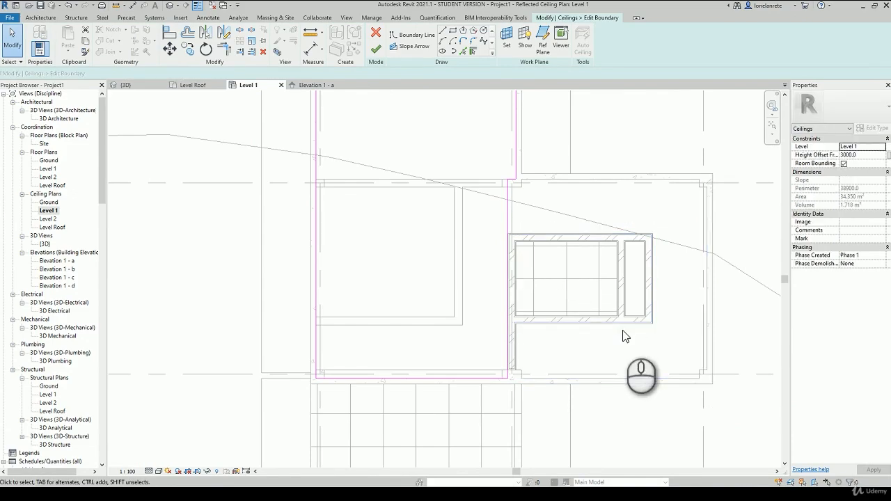
{"action": "left_click", "coordinate": [376, 49]}
{"action": "scroll", "coordinate": [443, 301], "scroll_direction": "down", "scroll_amount": 4}
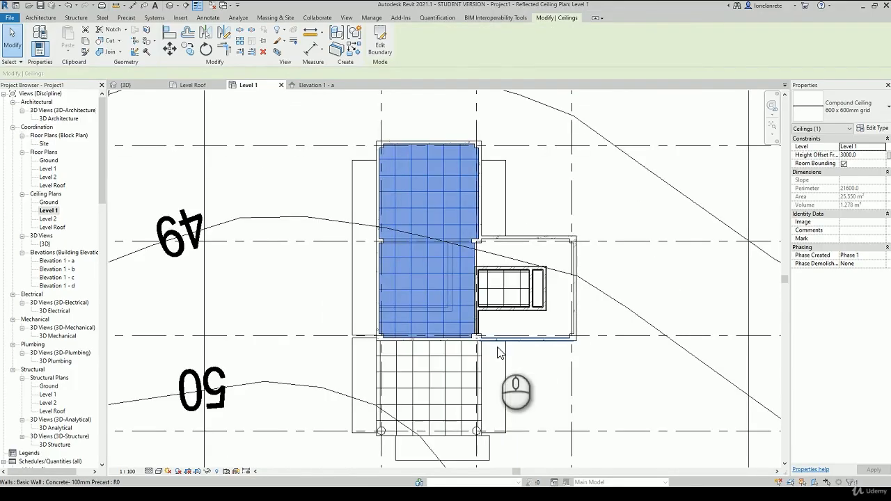
{"action": "key", "text": "Escape"}
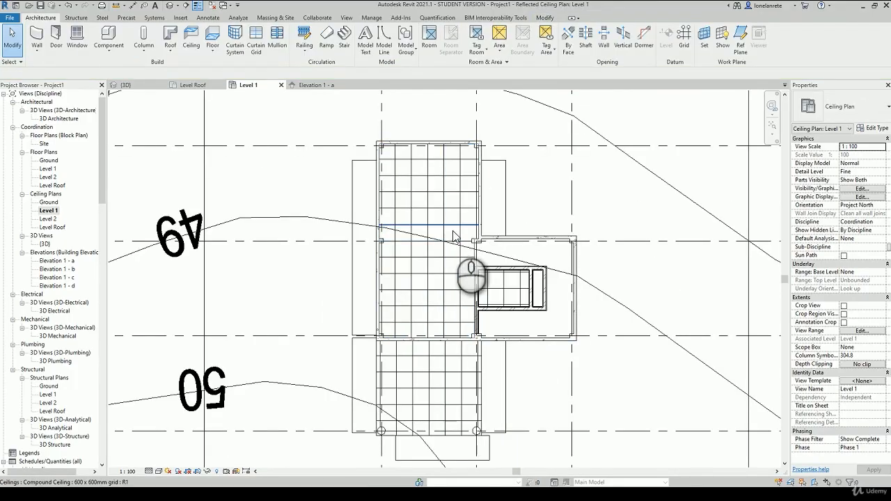
Step: Open the Level 2 ceiling plan and set its view scale to 1:100
{"action": "double_click", "coordinate": [46, 219]}
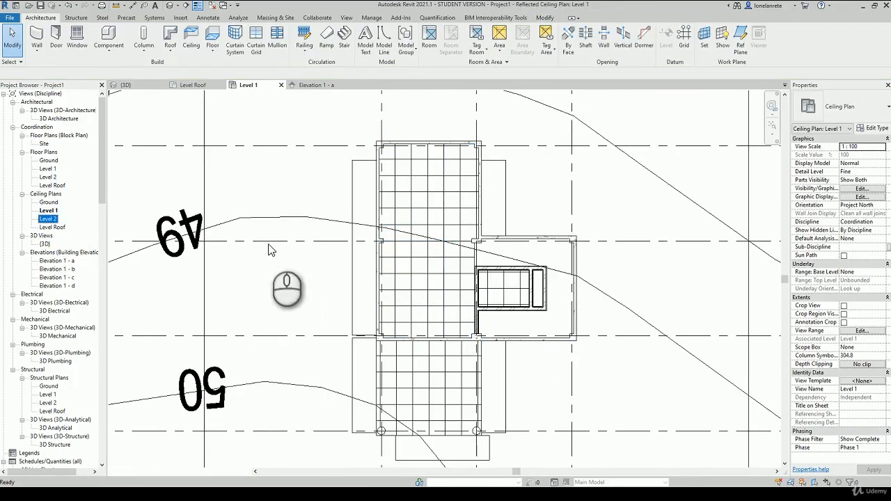
{"action": "scroll", "coordinate": [430, 267], "scroll_direction": "up", "scroll_amount": 8}
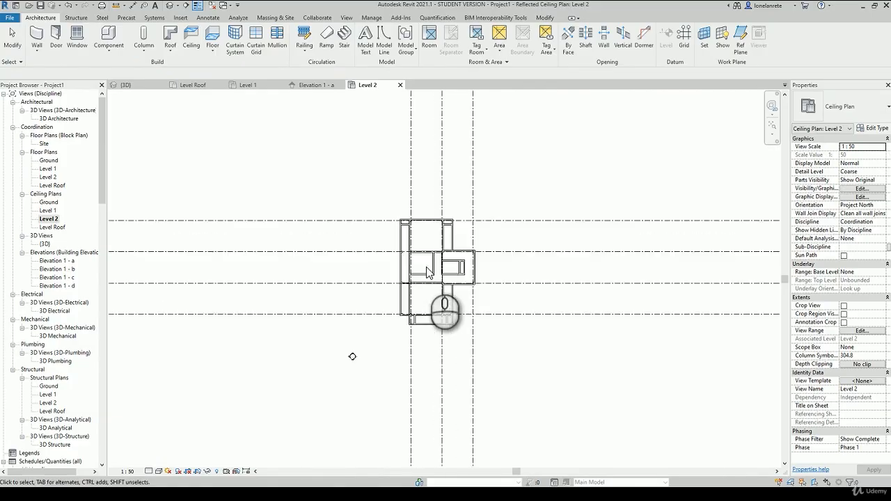
{"action": "left_click", "coordinate": [156, 462]}
{"action": "left_click", "coordinate": [131, 472]}
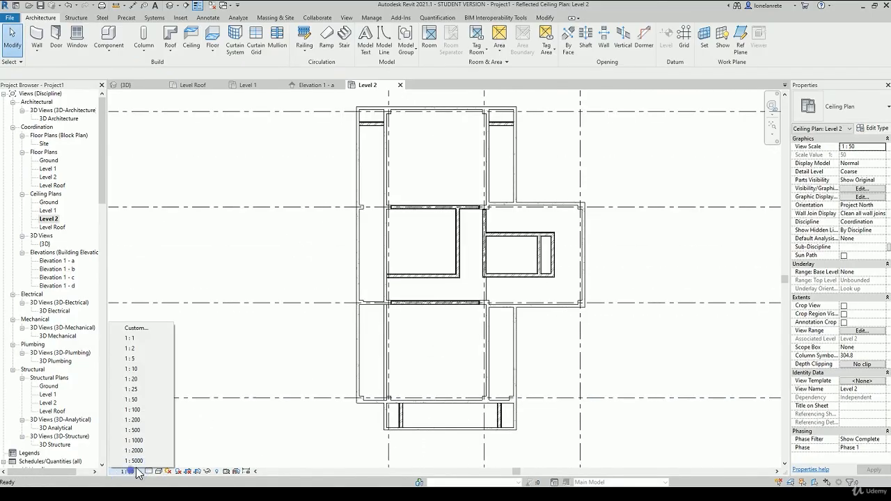
{"action": "left_click", "coordinate": [160, 412]}
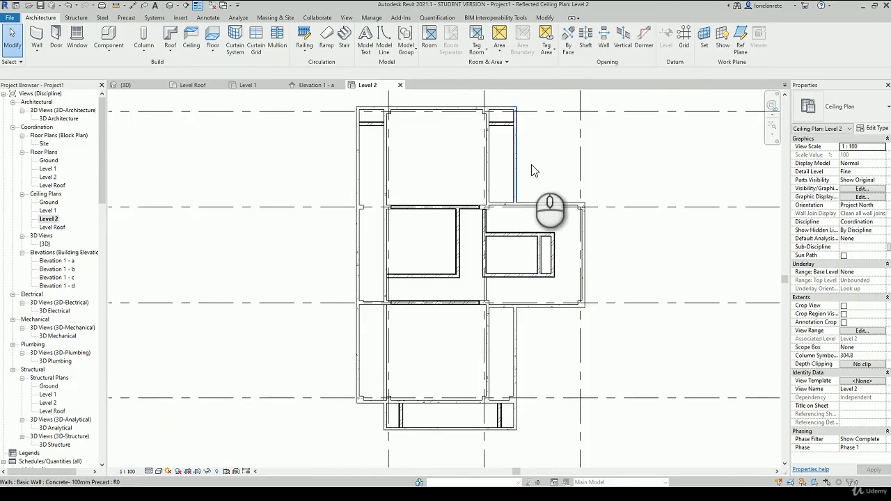
Step: Place automatic 600 x 600mm grid ceilings in Level 2's north room, middle west room, east enclosure and the space around them
{"action": "scroll", "coordinate": [536, 165], "scroll_direction": "up", "scroll_amount": 2}
{"action": "middle_click_drag", "start_coordinate": [536, 166], "coordinate": [546, 196]}
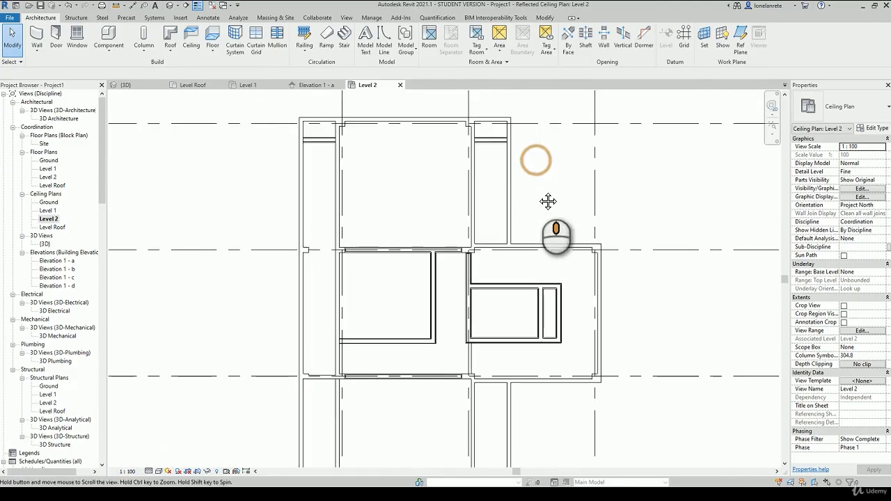
{"action": "left_click", "coordinate": [189, 45]}
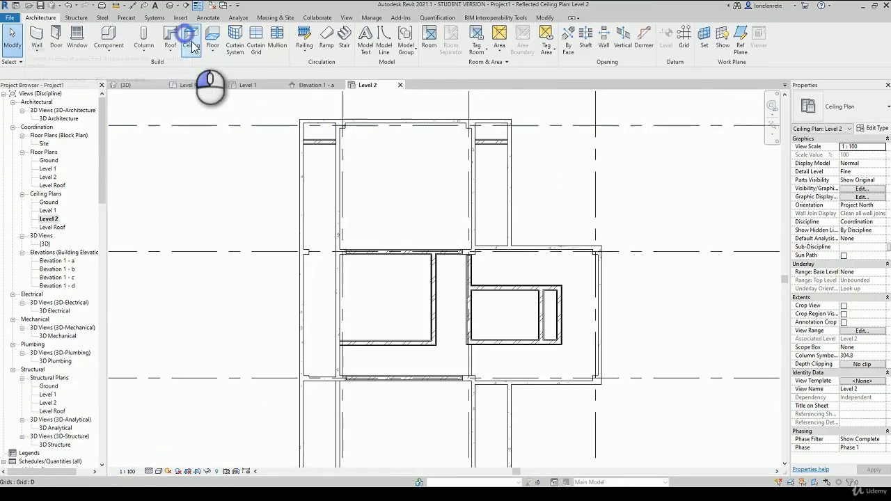
{"action": "left_click", "coordinate": [418, 213]}
{"action": "left_click", "coordinate": [397, 279]}
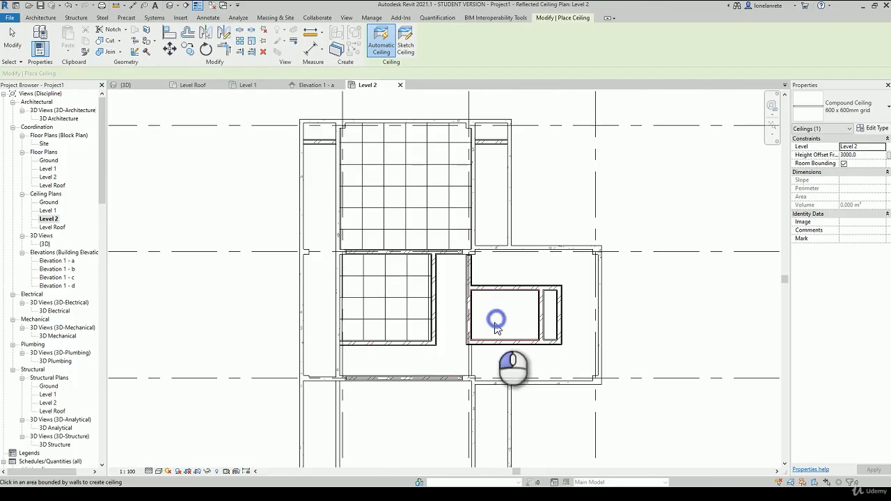
{"action": "left_click", "coordinate": [497, 329]}
{"action": "left_click", "coordinate": [457, 362]}
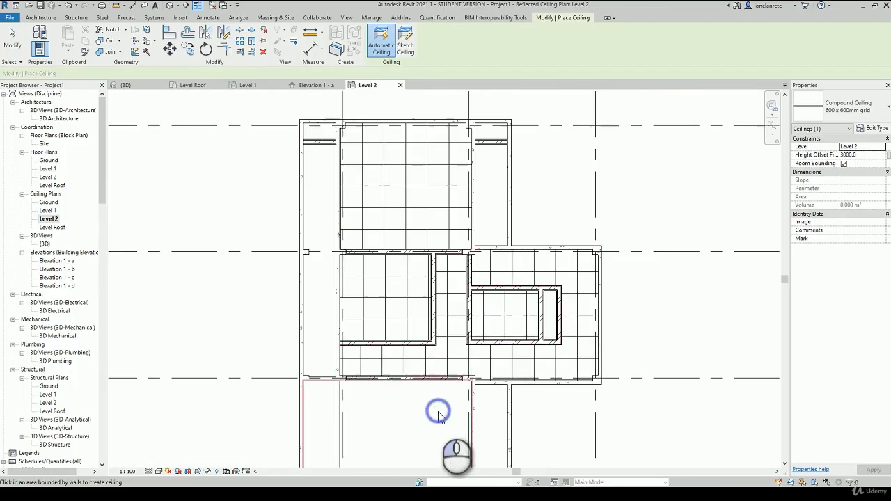
Step: Place automatic 600 x 600mm grid ceilings in Level 2's south room and the narrow bays along the east and west sides
{"action": "left_click", "coordinate": [438, 416]}
{"action": "middle_click_drag", "start_coordinate": [438, 416], "coordinate": [459, 315]}
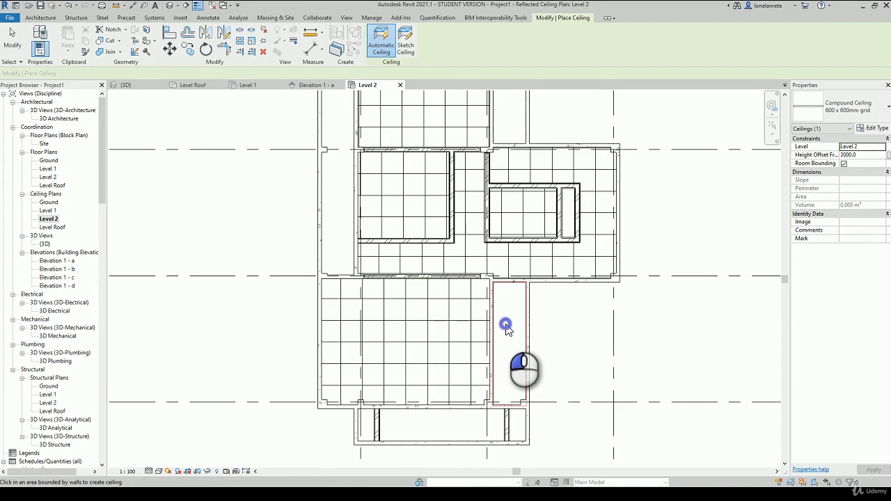
{"action": "middle_click_drag", "start_coordinate": [506, 324], "coordinate": [483, 403]}
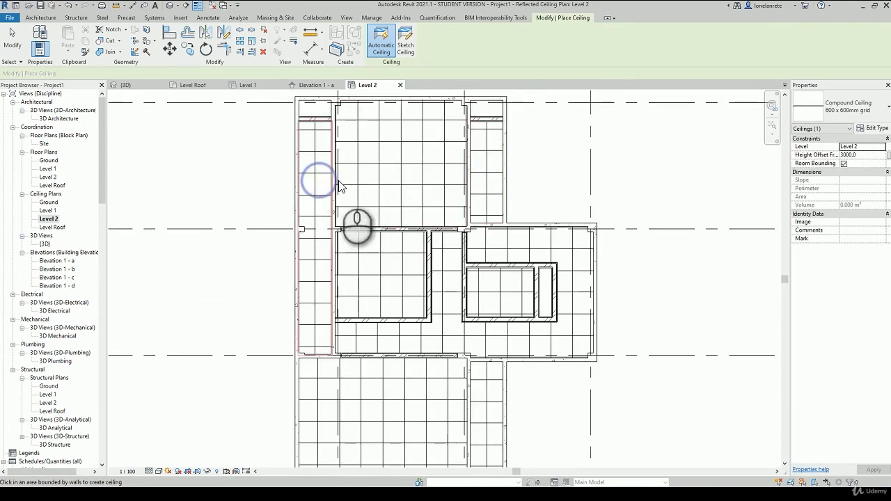
{"action": "scroll", "coordinate": [553, 212], "scroll_direction": "down", "scroll_amount": 1}
{"action": "scroll", "coordinate": [554, 213], "scroll_direction": "down", "scroll_amount": 1}
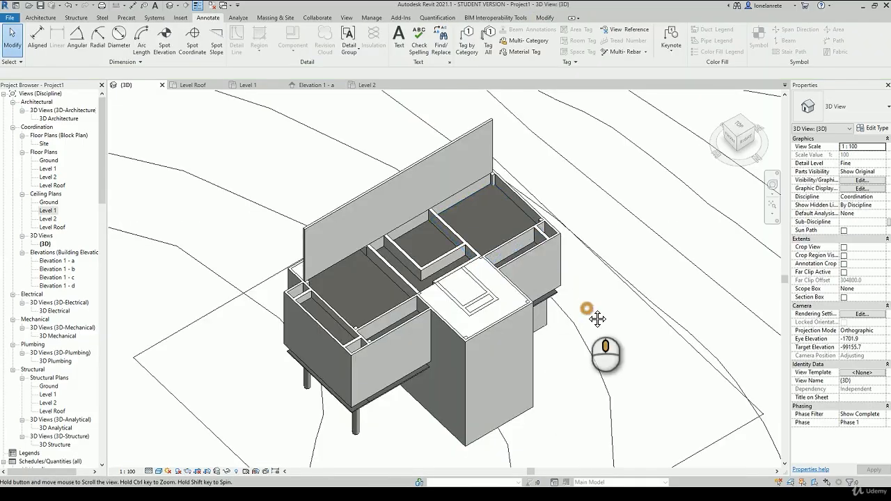
{"action": "middle_click_drag", "start_coordinate": [597, 318], "coordinate": [624, 332]}
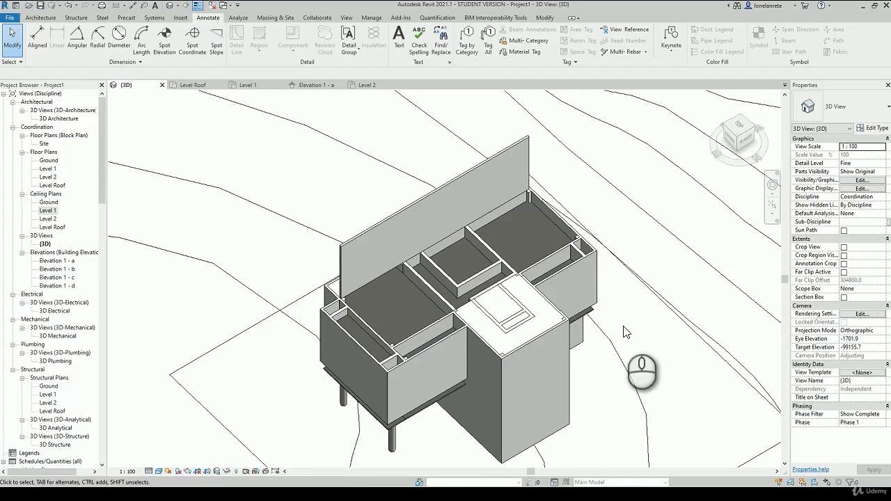
{"action": "middle_click_drag", "start_coordinate": [634, 336], "coordinate": [617, 317]}
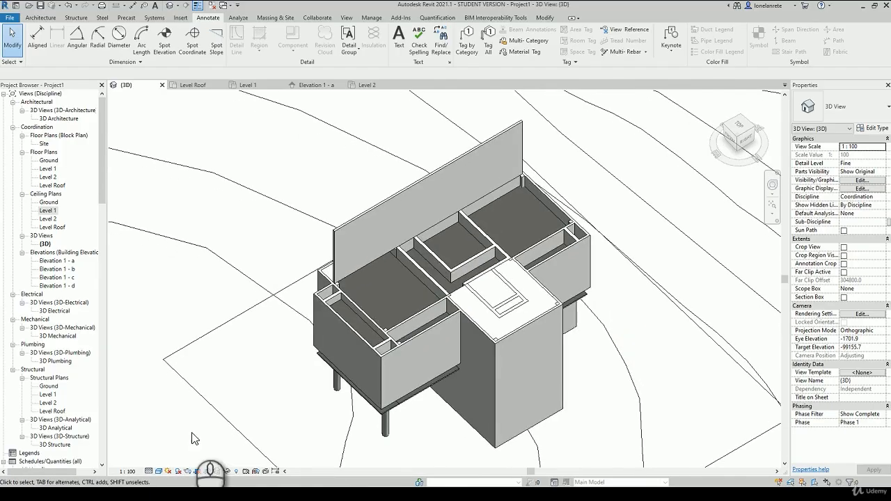
{"action": "left_click", "coordinate": [40, 17]}
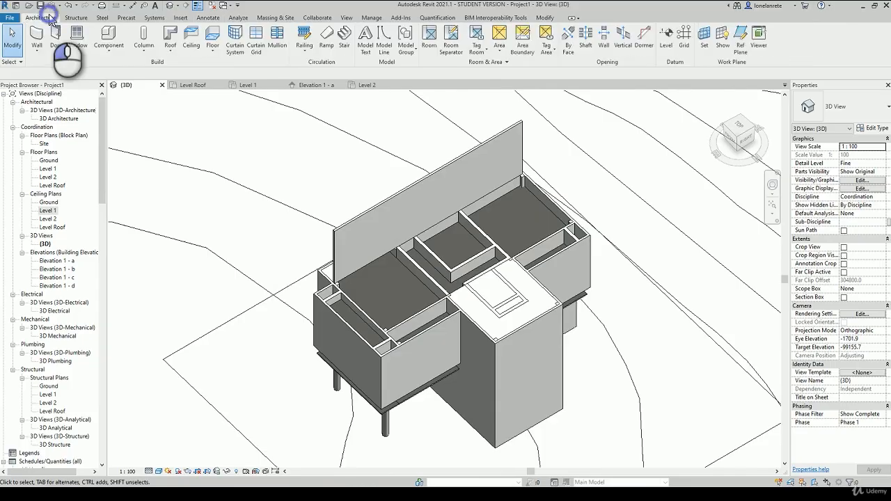
{"action": "left_click", "coordinate": [170, 52]}
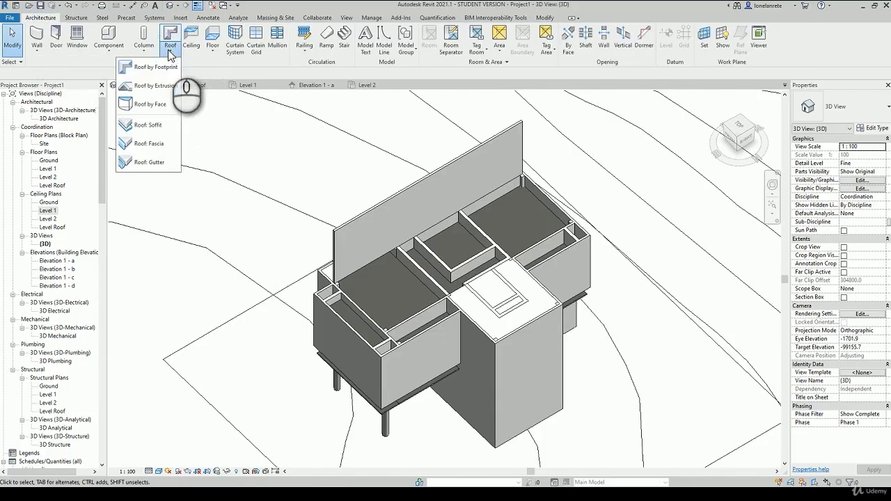
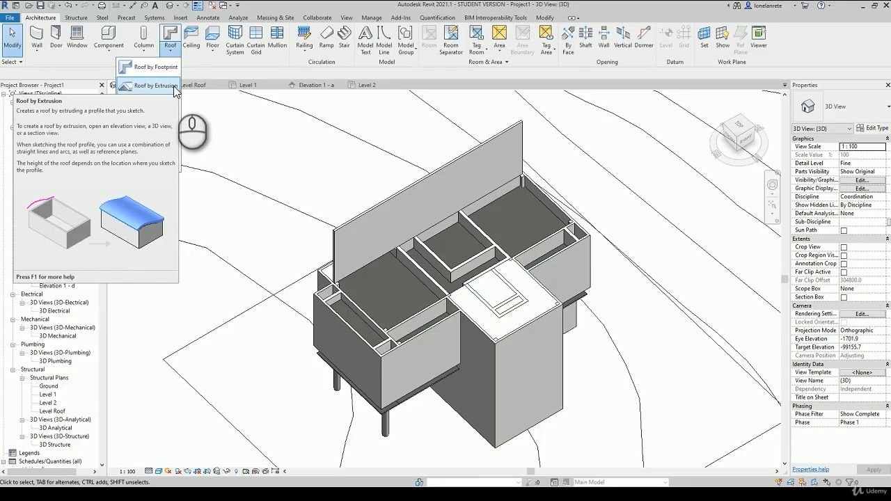
Step: Start a Roof by Footprint on the Level Roof plan without saving the project, using the Basic Roof Insulation type
{"action": "middle_click_drag", "start_coordinate": [392, 142], "coordinate": [367, 122]}
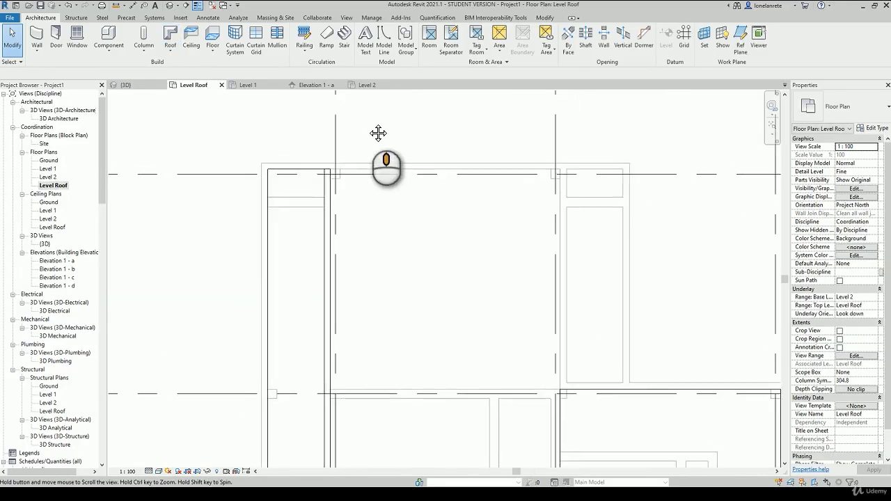
{"action": "scroll", "coordinate": [367, 121], "scroll_direction": "down", "scroll_amount": 3}
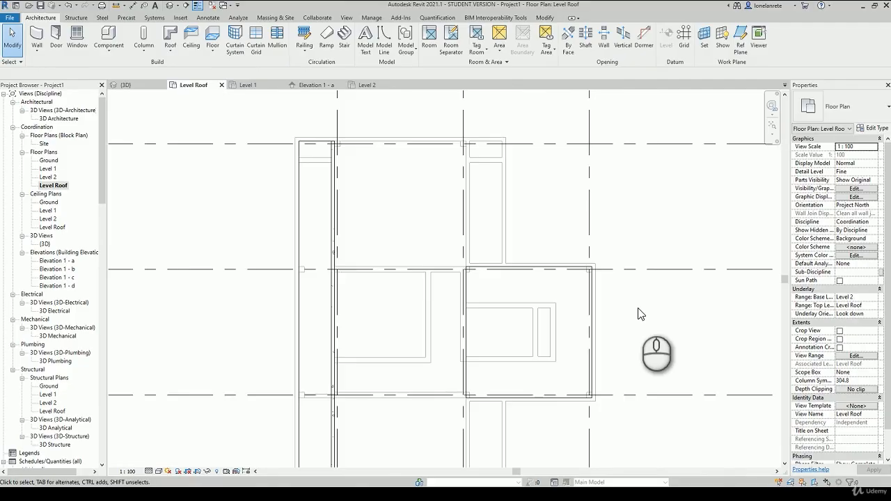
{"action": "middle_click_drag", "start_coordinate": [616, 277], "coordinate": [610, 272]}
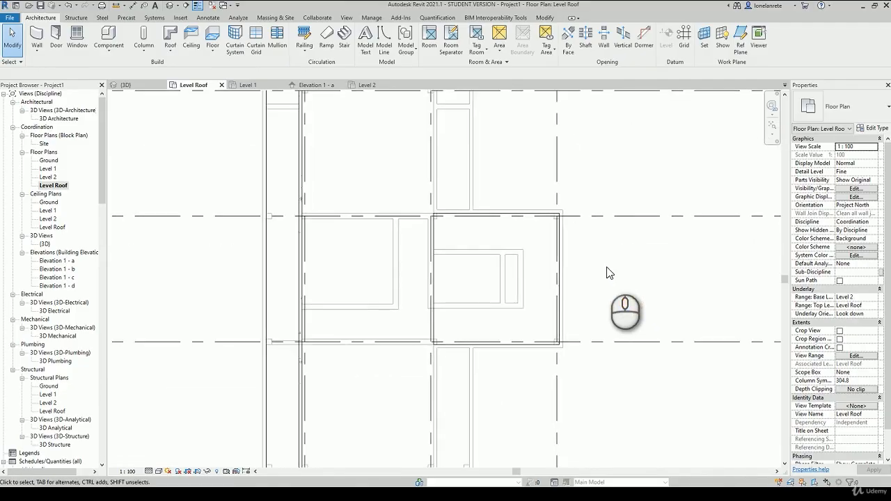
{"action": "scroll", "coordinate": [608, 272], "scroll_direction": "down", "scroll_amount": 2}
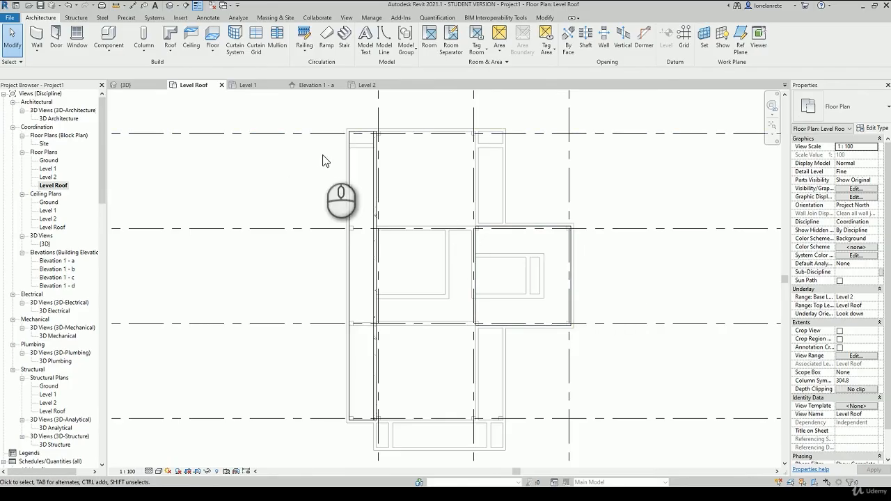
{"action": "left_click", "coordinate": [170, 48]}
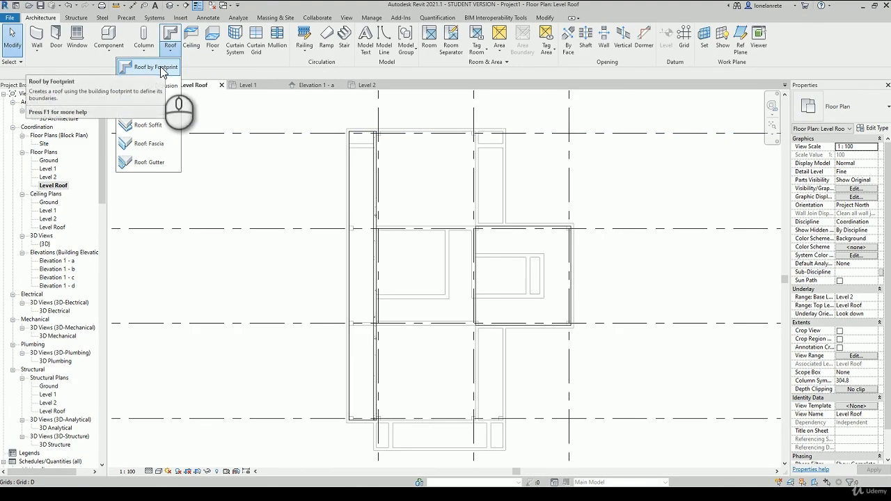
{"action": "left_click", "coordinate": [156, 68]}
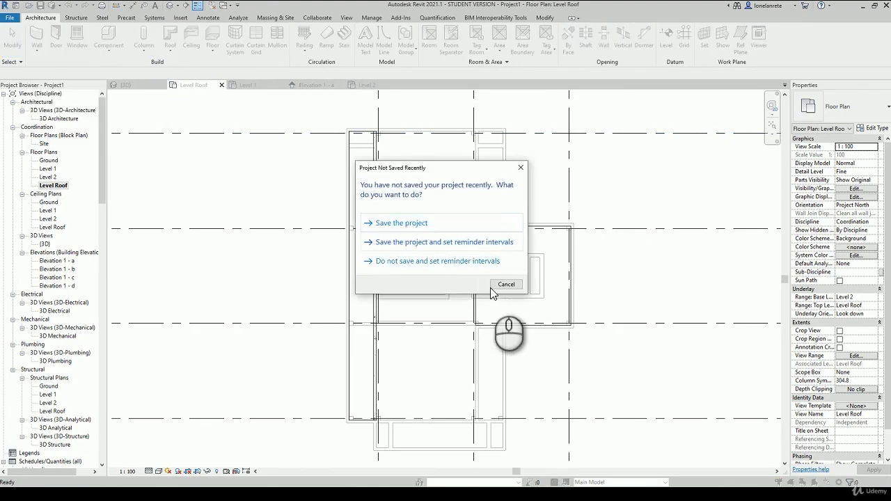
{"action": "left_click", "coordinate": [507, 285]}
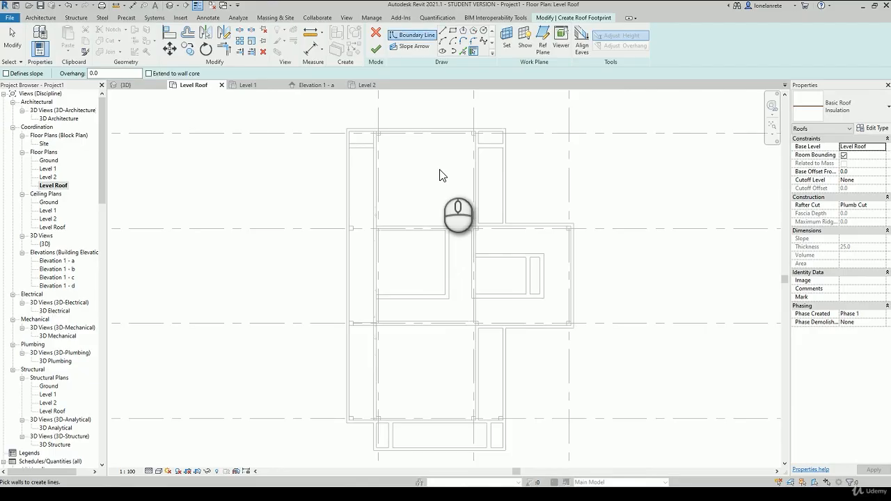
{"action": "left_click", "coordinate": [843, 105]}
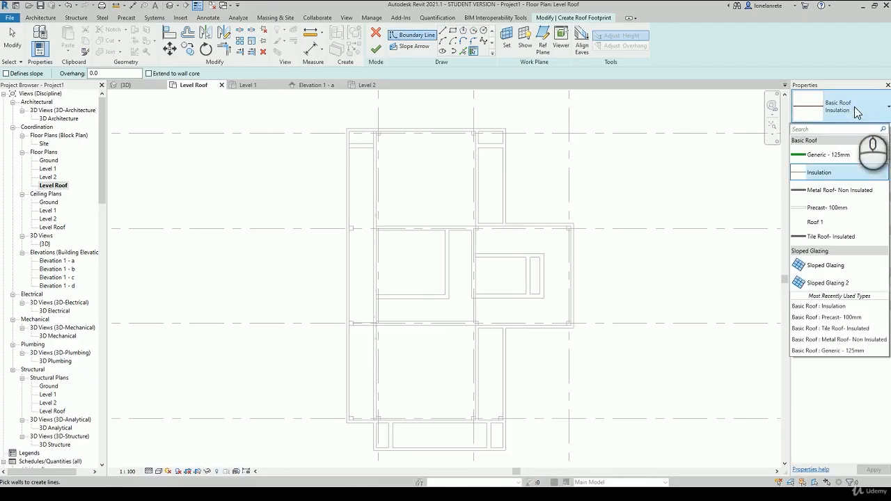
{"action": "left_click", "coordinate": [836, 174]}
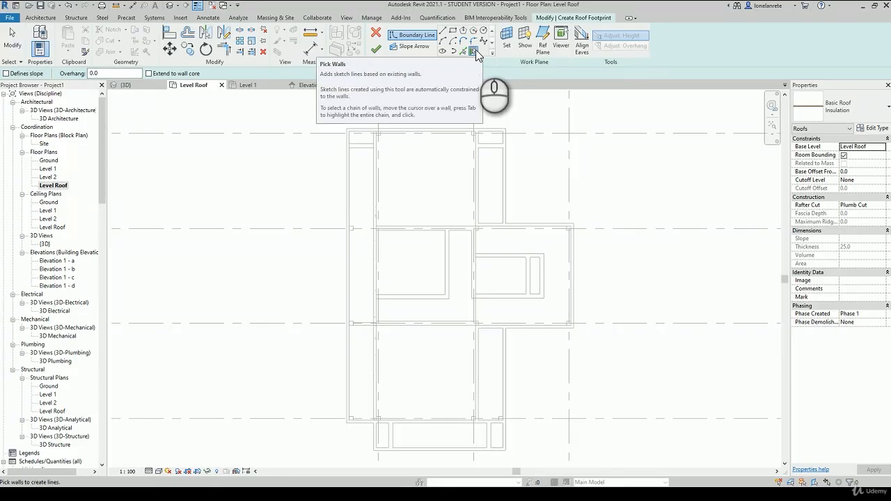
Step: Pick the outer north and south walls, the long west wall, the outer east walls and the east block's north and south walls as roof boundaries
{"action": "left_click", "coordinate": [437, 127]}
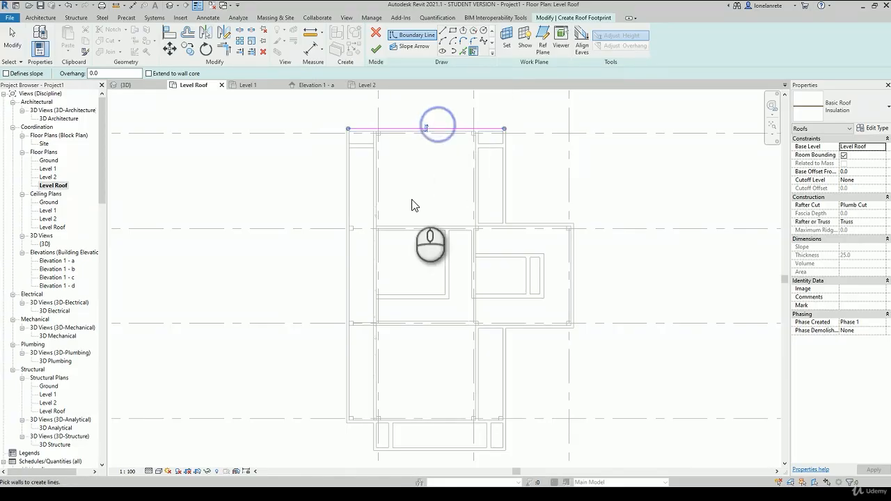
{"action": "left_click", "coordinate": [437, 451]}
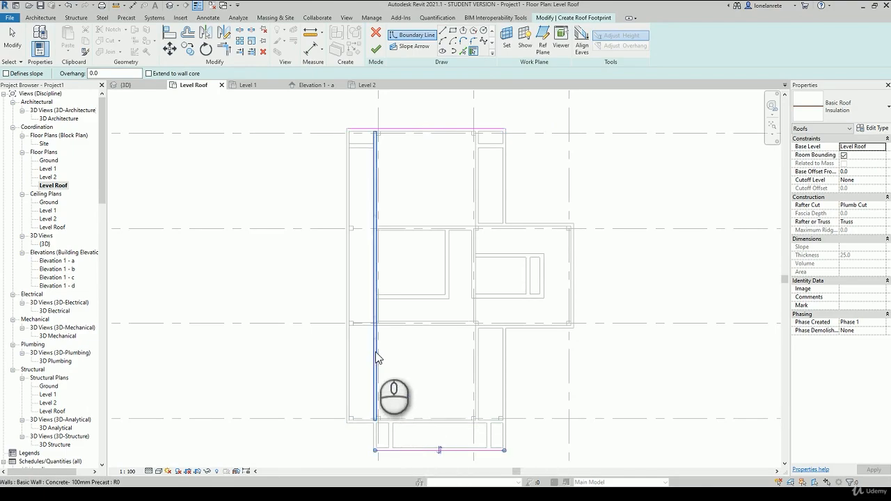
{"action": "left_click", "coordinate": [373, 349]}
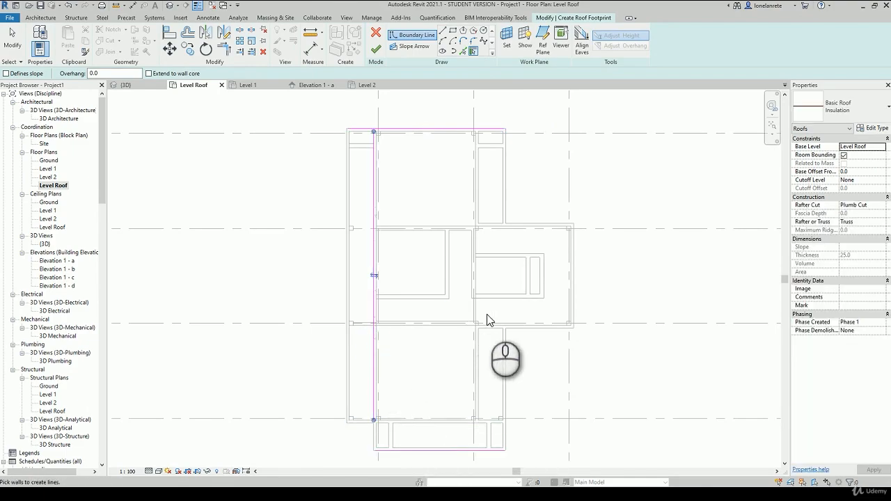
{"action": "left_click", "coordinate": [506, 369]}
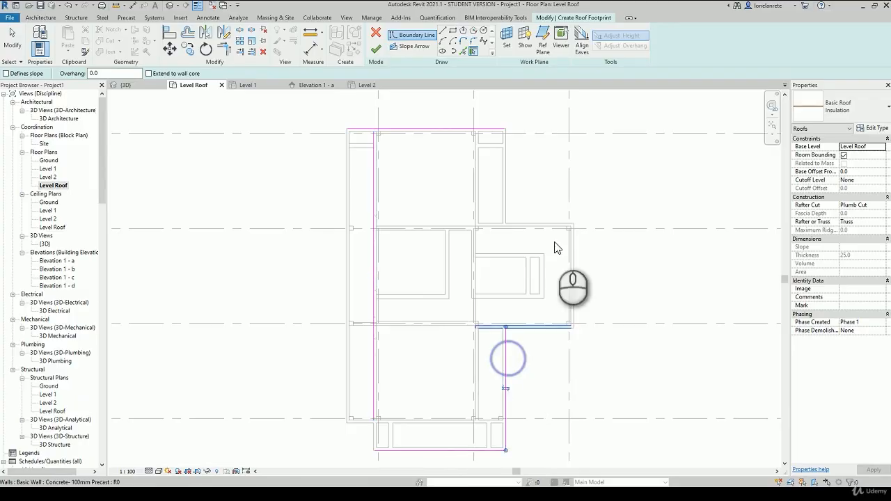
{"action": "left_click", "coordinate": [508, 178]}
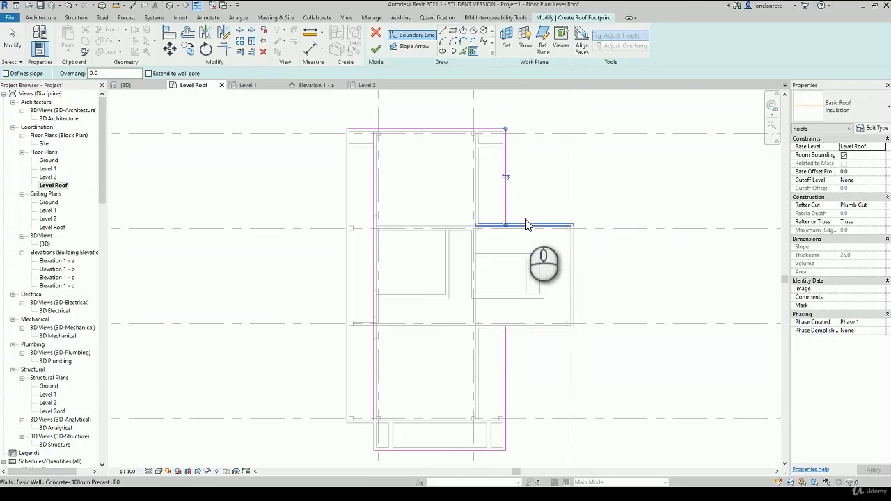
{"action": "left_click", "coordinate": [524, 327]}
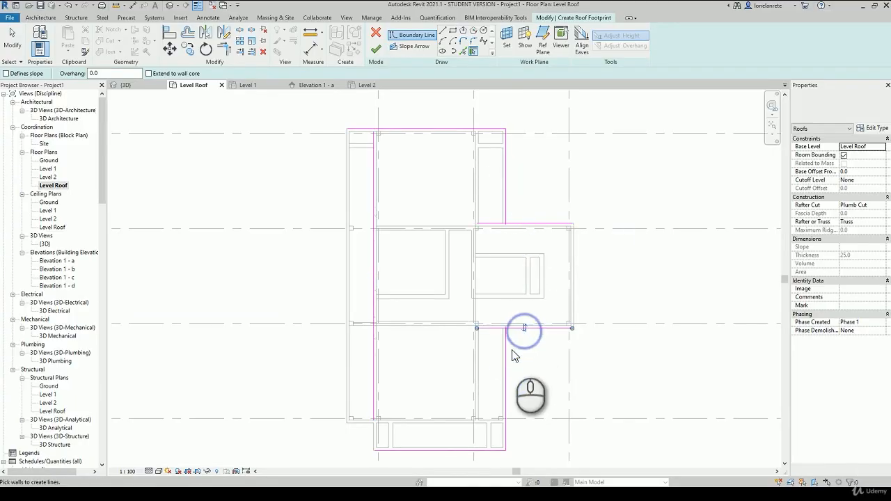
Step: Draw a straight roof boundary line along the east block's west side, between its north and south boundary lines
{"action": "scroll", "coordinate": [485, 318], "scroll_direction": "up", "scroll_amount": 2}
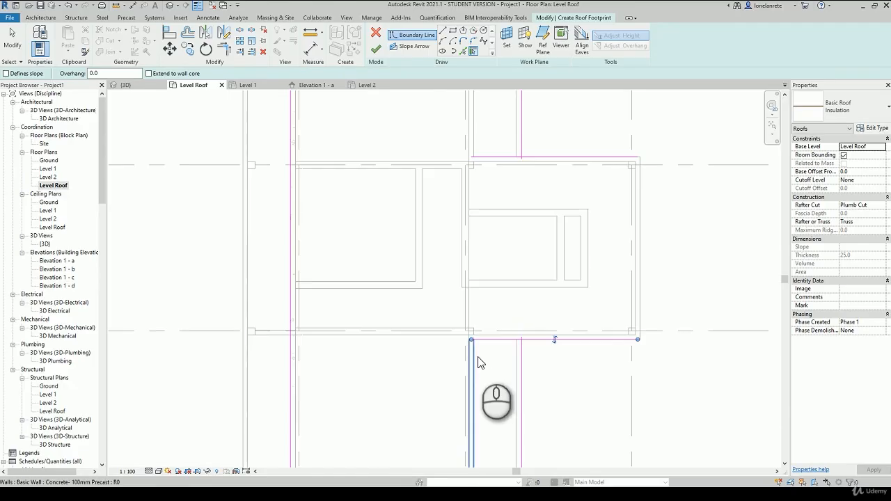
{"action": "scroll", "coordinate": [481, 174], "scroll_direction": "up", "scroll_amount": 1}
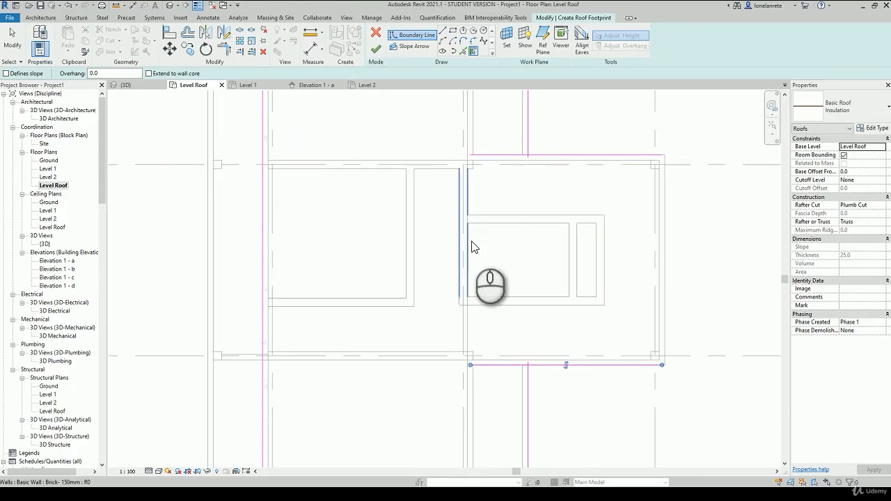
{"action": "left_click", "coordinate": [443, 31]}
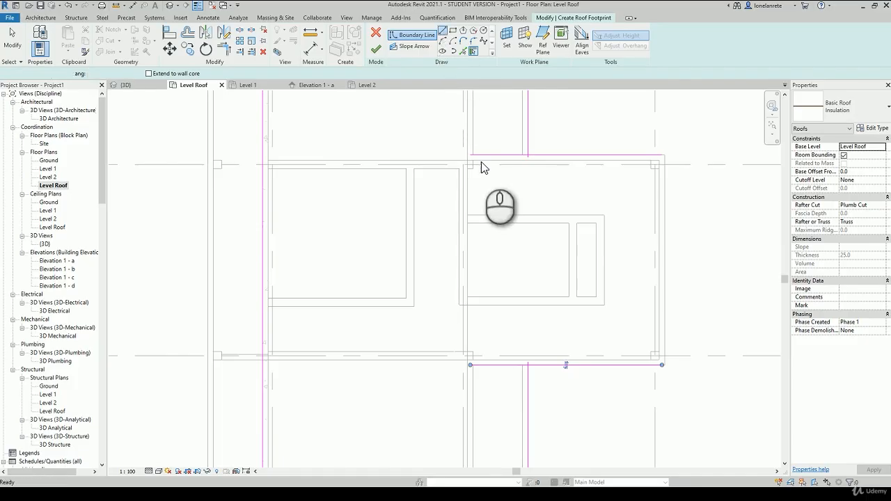
{"action": "left_click", "coordinate": [476, 159]}
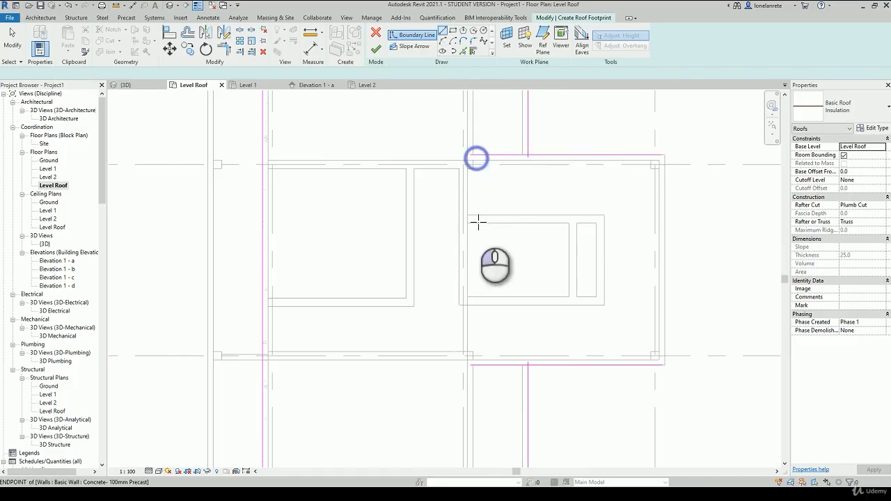
{"action": "left_click", "coordinate": [471, 357]}
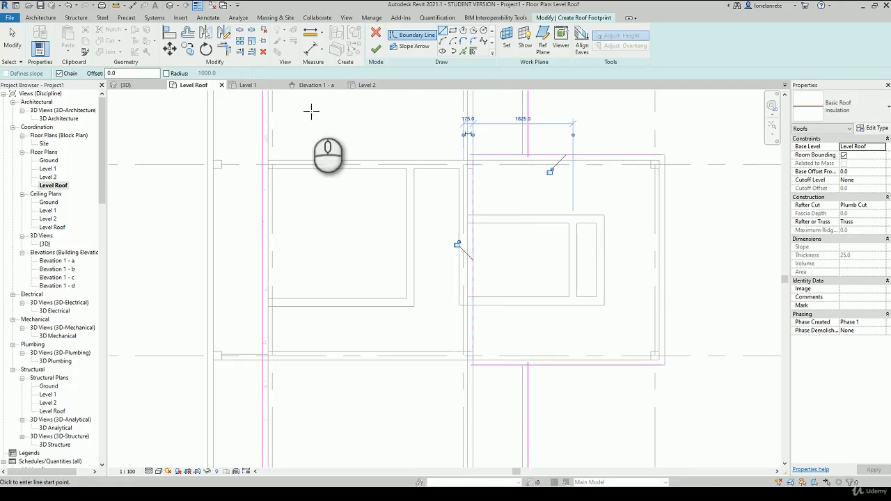
{"action": "key", "text": "Escape"}
{"action": "key", "text": "Escape"}
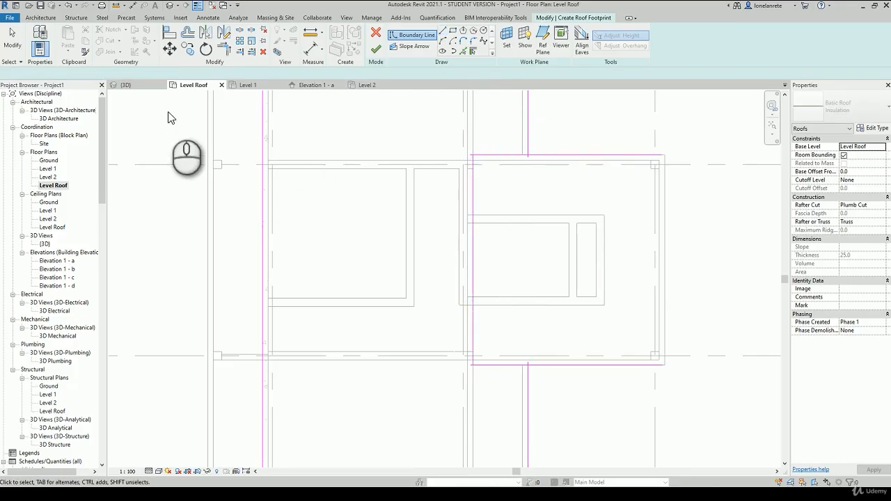
Step: Trim the boundary lines into corners where the east block's north, south and west lines meet each other and the outer east walls
{"action": "left_click", "coordinate": [224, 48]}
{"action": "left_click", "coordinate": [473, 191]}
{"action": "left_click", "coordinate": [497, 156]}
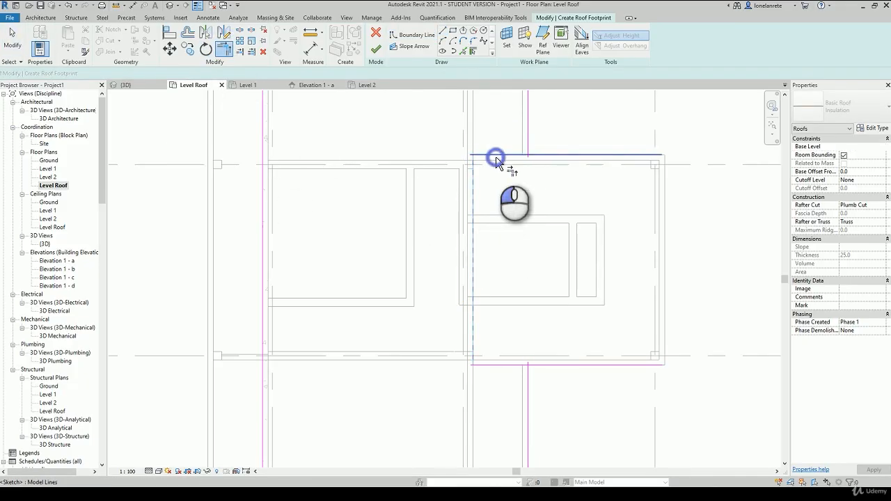
{"action": "left_click", "coordinate": [503, 156]}
{"action": "left_click", "coordinate": [527, 141]}
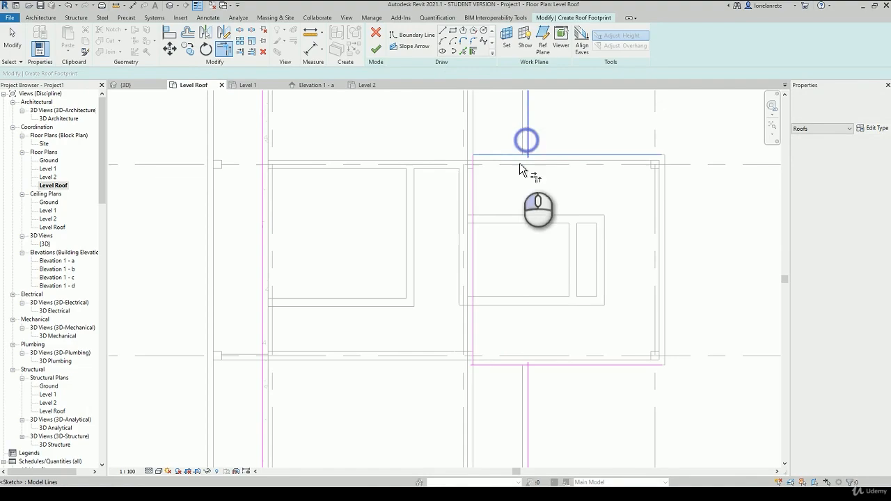
{"action": "left_click", "coordinate": [502, 366]}
{"action": "left_click", "coordinate": [525, 390]}
{"action": "left_click", "coordinate": [498, 364]}
{"action": "left_click", "coordinate": [474, 337]}
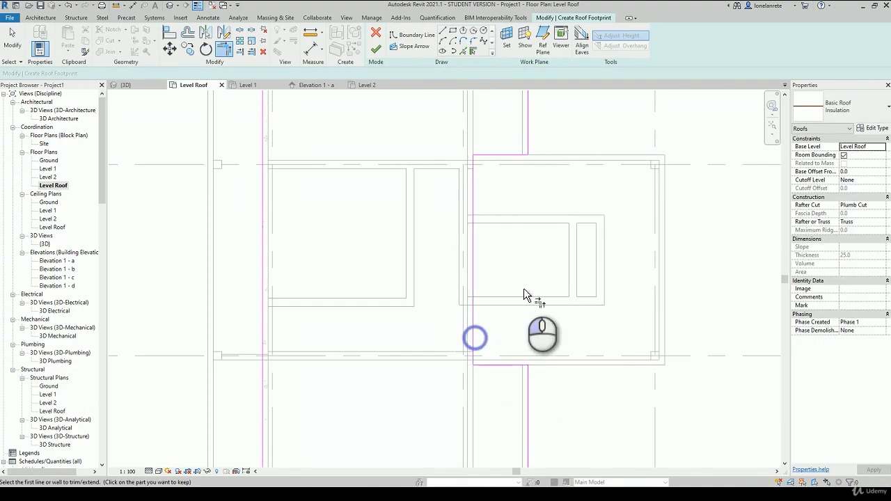
Step: Trim the long west boundary line to corners with the south and north boundary lines, closing the footprint
{"action": "scroll", "coordinate": [523, 288], "scroll_direction": "down", "scroll_amount": 3}
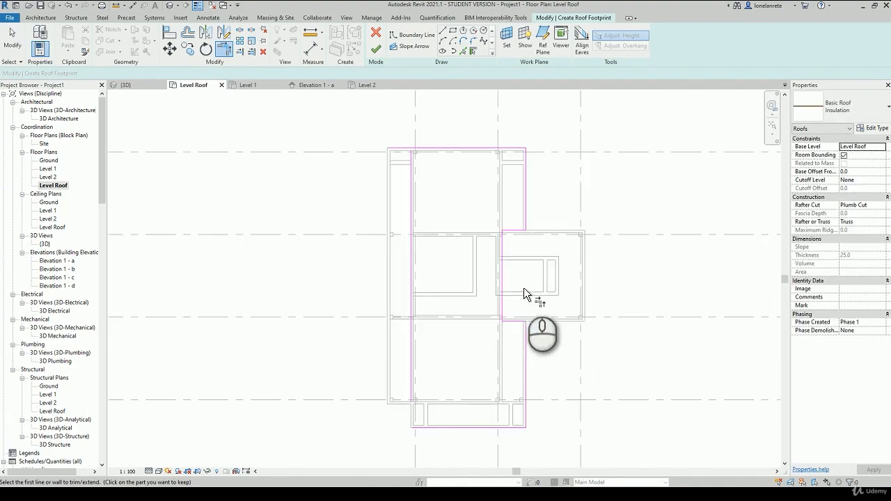
{"action": "left_click", "coordinate": [413, 382]}
{"action": "left_click", "coordinate": [443, 431]}
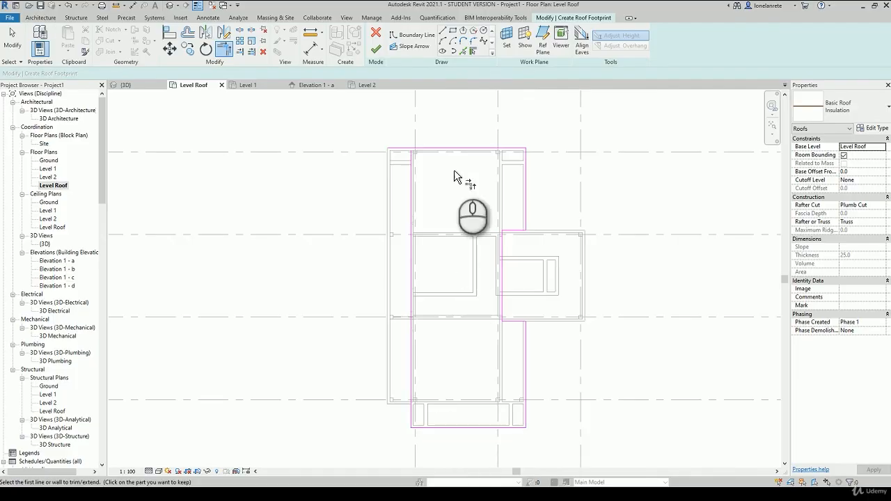
{"action": "left_click", "coordinate": [411, 177]}
{"action": "left_click", "coordinate": [446, 151]}
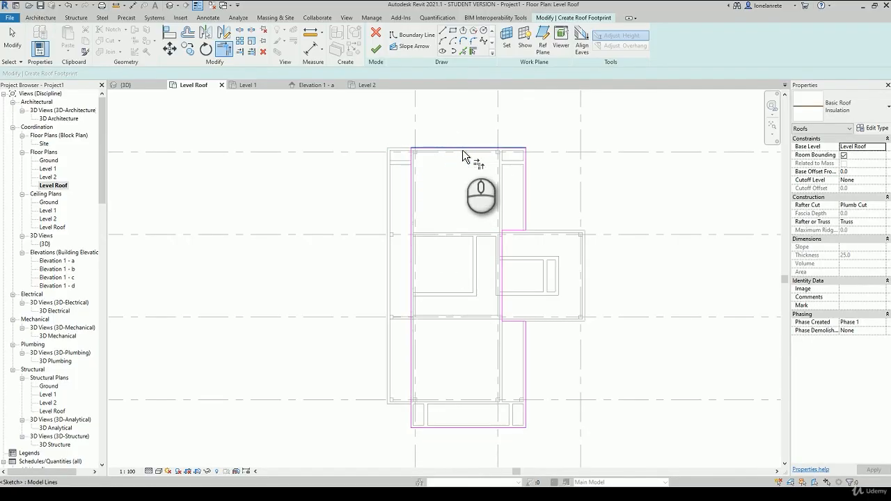
{"action": "left_click", "coordinate": [520, 195]}
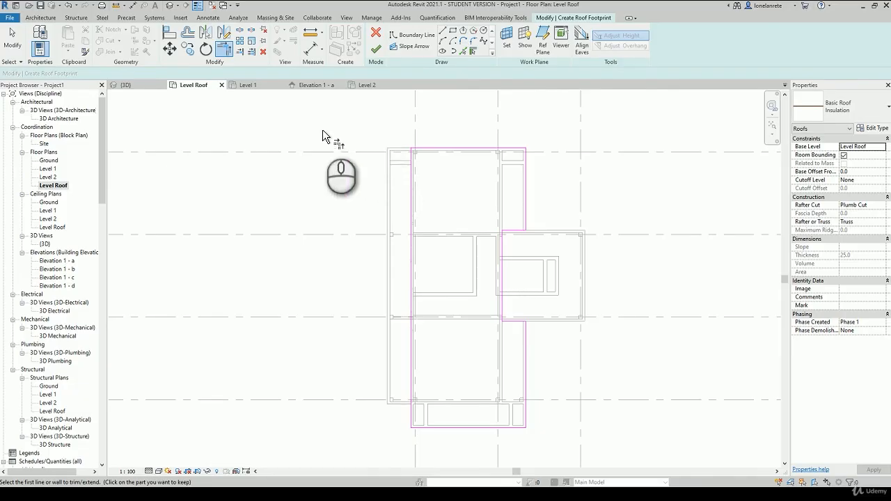
Step: Finish the roof without attaching the highlighted walls, and inspect it in the 3D view
{"action": "left_click", "coordinate": [376, 48]}
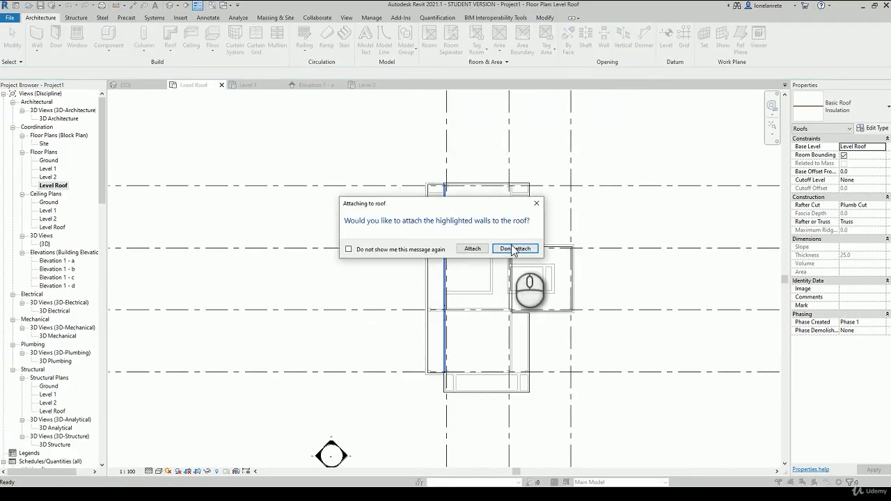
{"action": "left_click", "coordinate": [511, 251]}
{"action": "left_click", "coordinate": [141, 85]}
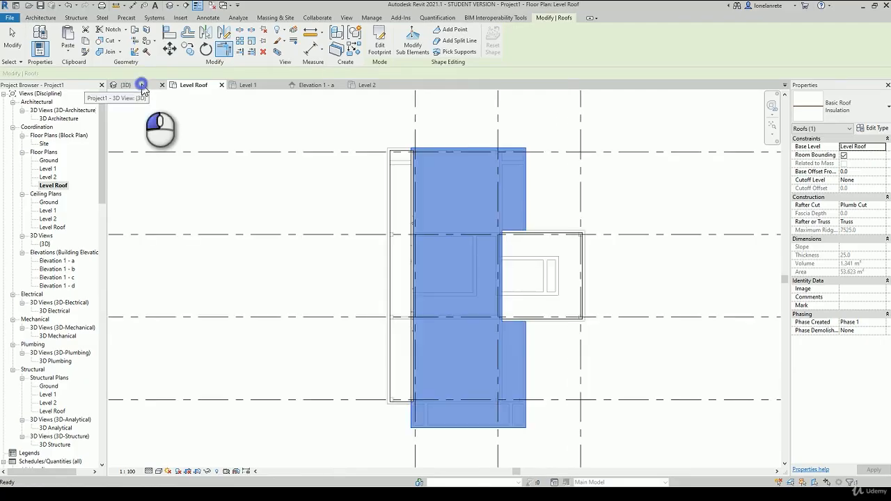
{"action": "middle_click_drag", "start_coordinate": [613, 327], "coordinate": [568, 335], "text": "shift"}
{"action": "scroll", "coordinate": [543, 343], "scroll_direction": "up", "scroll_amount": 3}
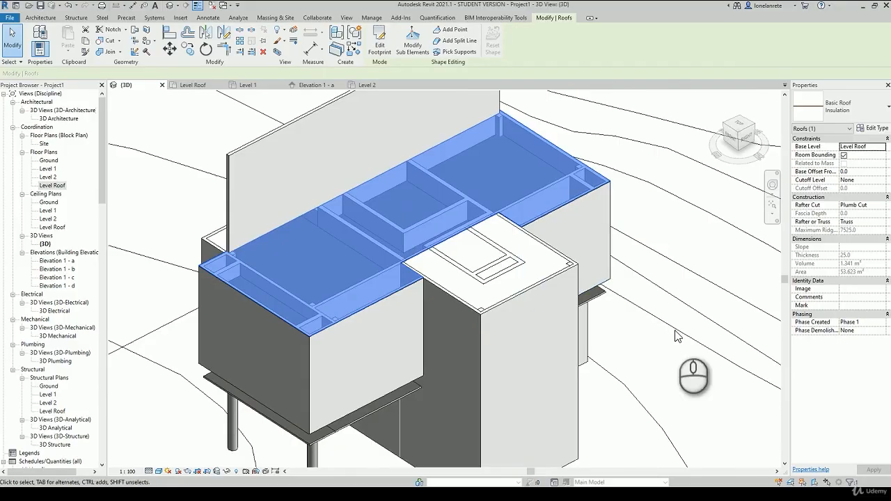
{"action": "middle_click_drag", "start_coordinate": [685, 341], "coordinate": [316, 73], "text": "shift"}
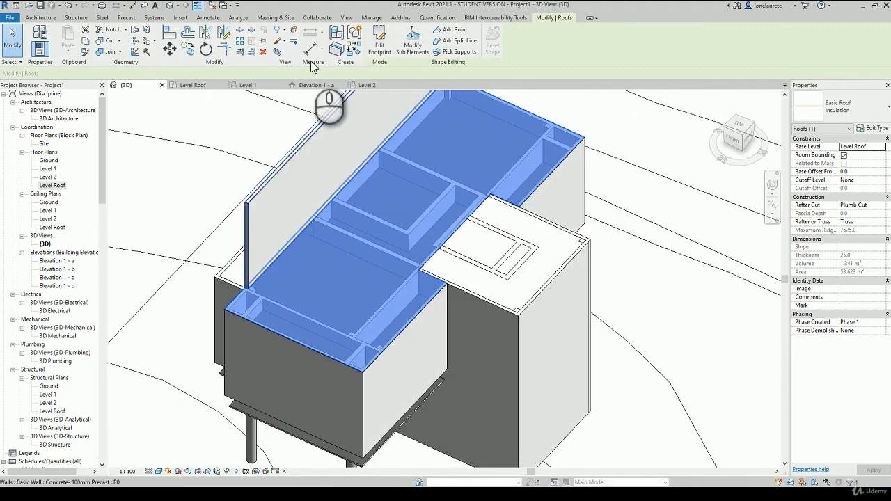
Step: Edit the roof's footprint and make all eight boundary lines define the roof slope
{"action": "left_click", "coordinate": [376, 47]}
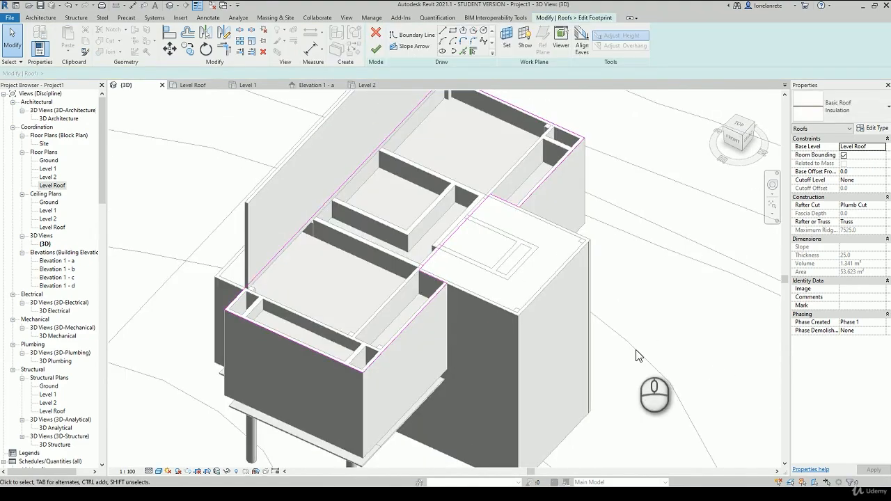
{"action": "scroll", "coordinate": [640, 350], "scroll_direction": "down", "scroll_amount": 3}
{"action": "middle_click_drag", "start_coordinate": [661, 344], "coordinate": [599, 362], "text": "shift"}
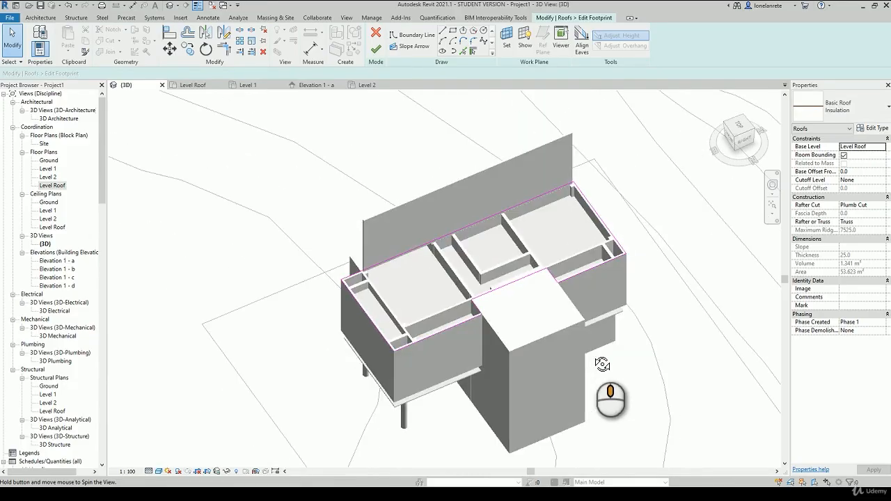
{"action": "scroll", "coordinate": [524, 258], "scroll_direction": "up", "scroll_amount": 2}
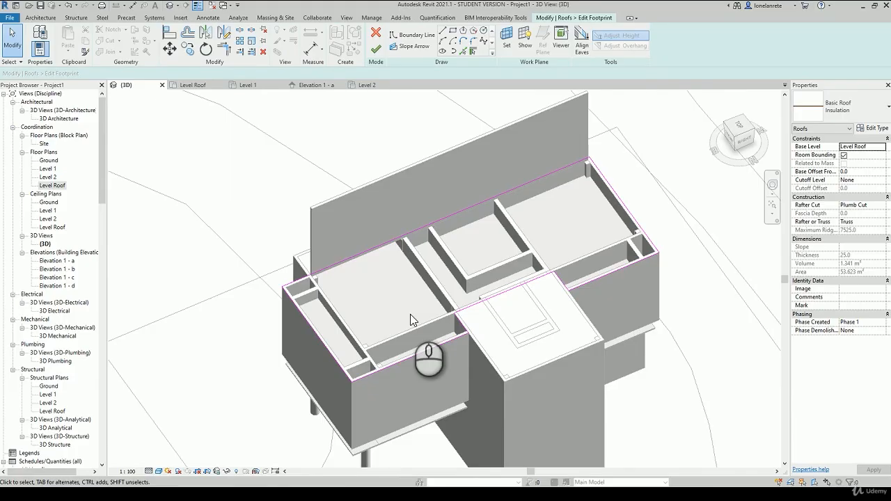
{"action": "mouse_move", "coordinate": [230, 144]}
{"action": "left_mouse_down"}
{"action": "mouse_move", "coordinate": [256, 210]}
{"action": "mouse_move", "coordinate": [571, 384]}
{"action": "mouse_move", "coordinate": [681, 425]}
{"action": "left_mouse_up"}
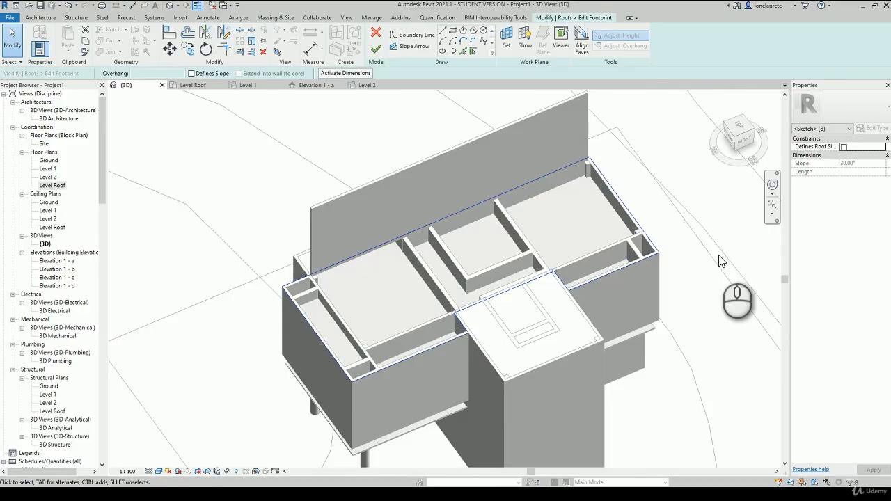
{"action": "middle_click", "coordinate": [690, 211]}
{"action": "middle_click", "coordinate": [690, 211]}
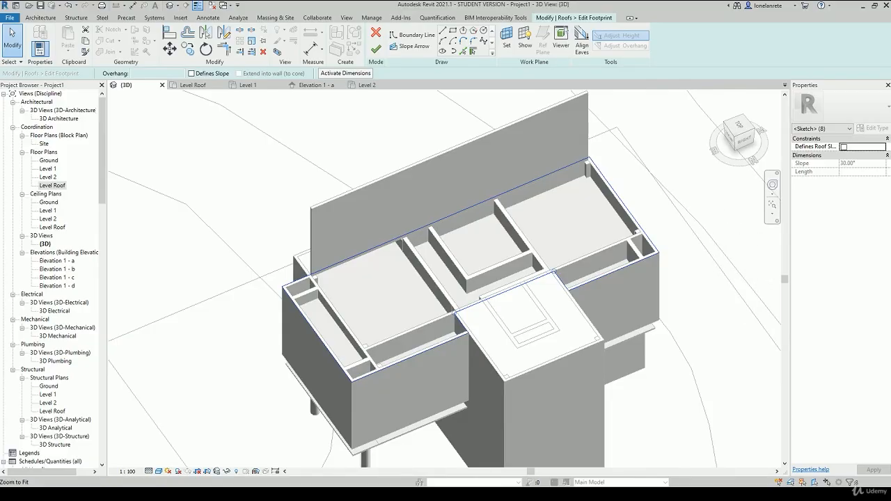
{"action": "left_click", "coordinate": [843, 147]}
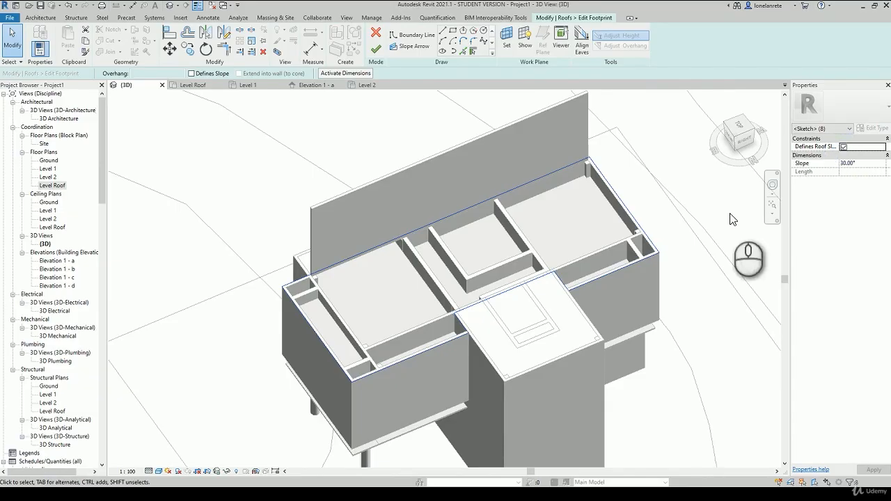
{"action": "left_click", "coordinate": [669, 236]}
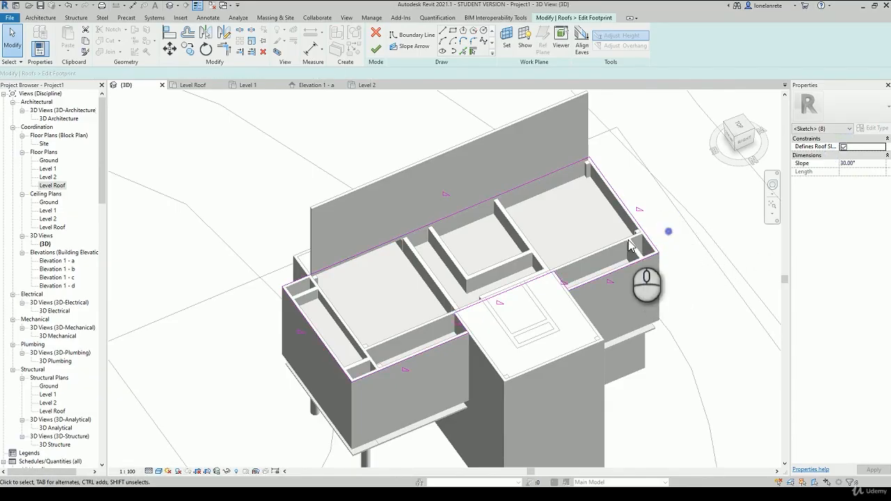
Step: Finish the sloped roof footprint without attaching the highlighted walls, and inspect the roof's shape in 3D
{"action": "scroll", "coordinate": [644, 232], "scroll_direction": "up", "scroll_amount": 4}
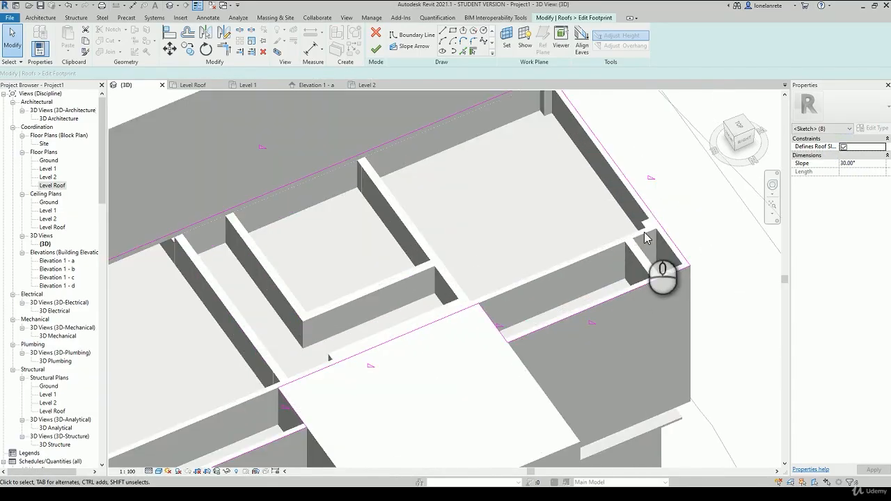
{"action": "left_click", "coordinate": [375, 50]}
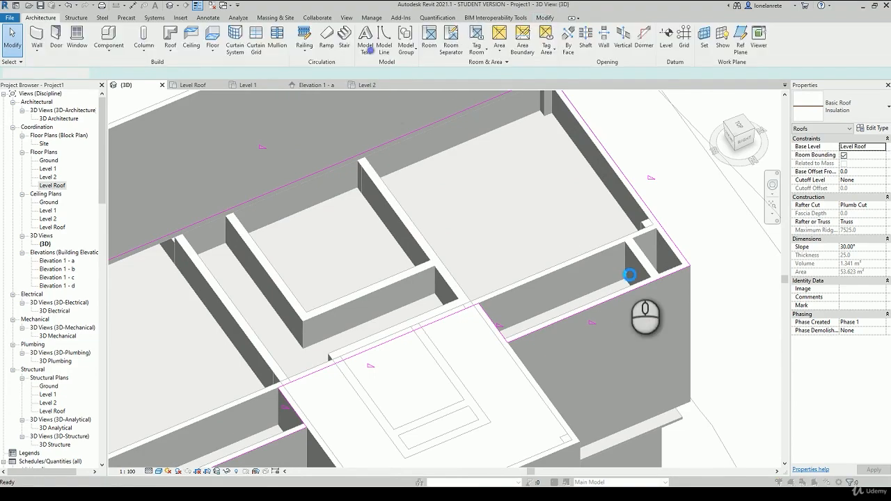
{"action": "scroll", "coordinate": [631, 276], "scroll_direction": "down", "scroll_amount": 4}
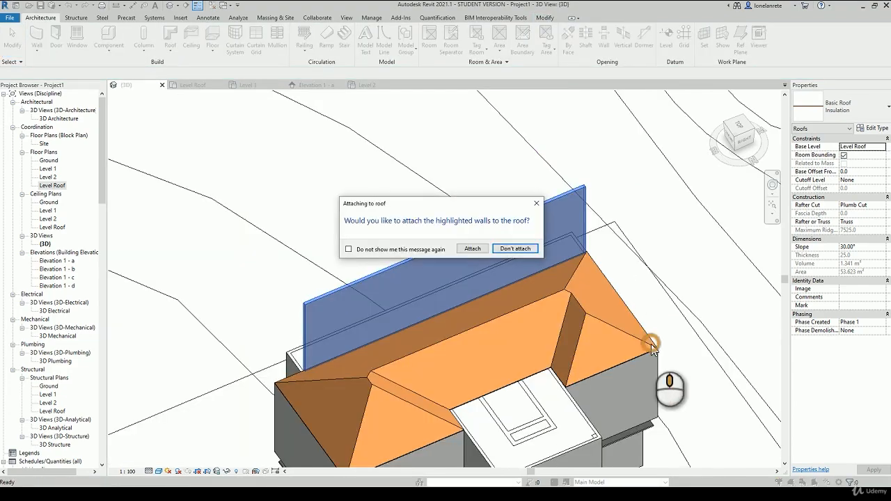
{"action": "left_click", "coordinate": [524, 248]}
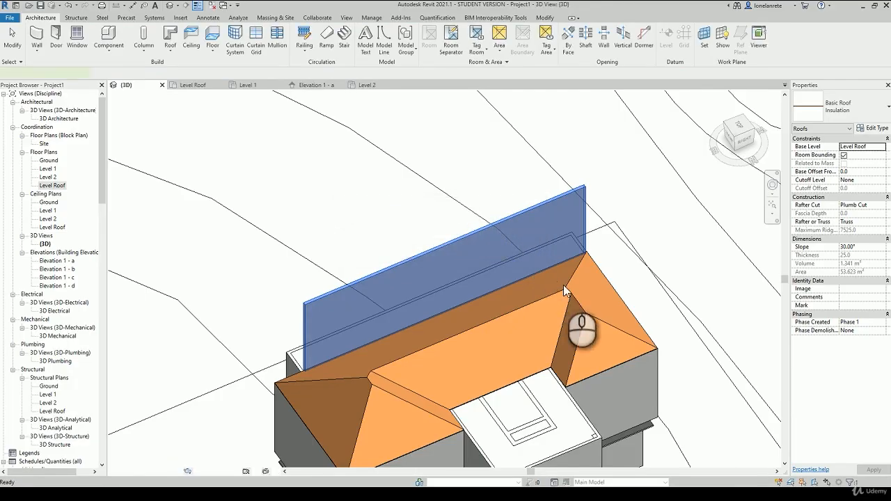
{"action": "scroll", "coordinate": [564, 285], "scroll_direction": "up", "scroll_amount": 5}
{"action": "scroll", "coordinate": [641, 263], "scroll_direction": "down", "scroll_amount": 3}
{"action": "middle_click_drag", "start_coordinate": [643, 254], "coordinate": [616, 286], "text": "shift"}
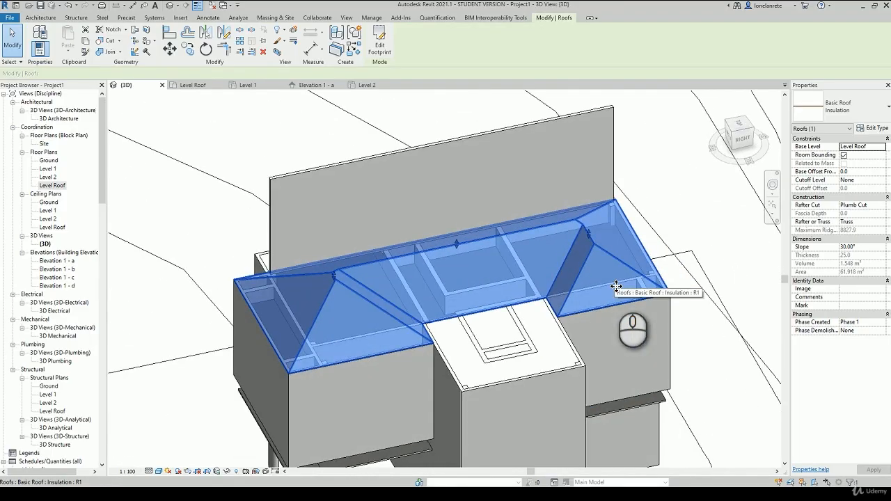
Step: Edit the footprint to remove the slope from the north, south and long west boundary lines, and finish without attaching the walls
{"action": "left_click", "coordinate": [380, 43]}
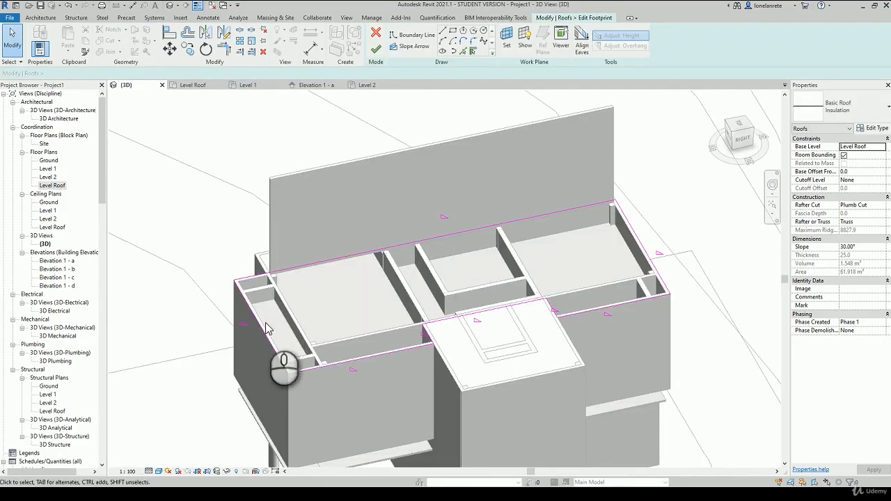
{"action": "left_click", "coordinate": [644, 247]}
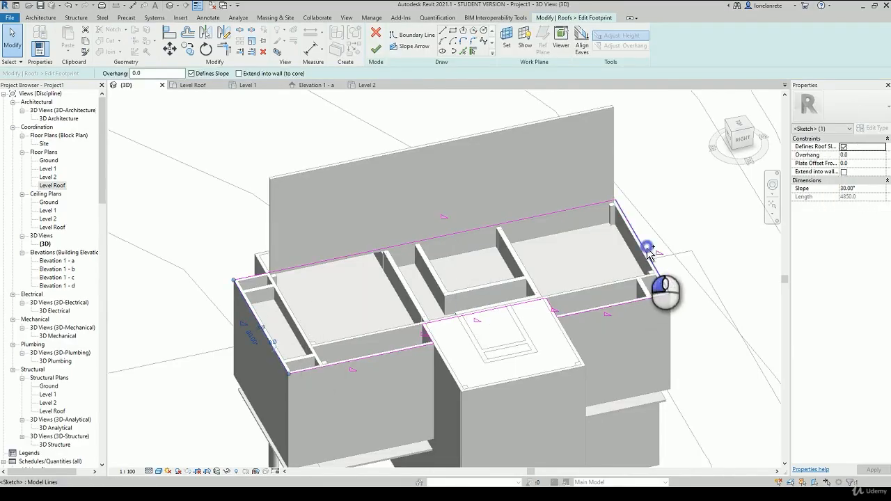
{"action": "left_click", "coordinate": [566, 220], "text": "ctrl"}
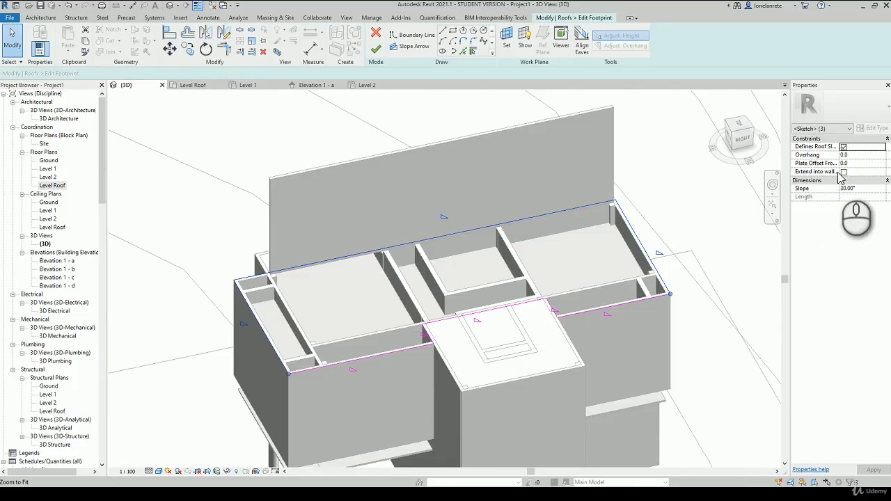
{"action": "left_click", "coordinate": [843, 147]}
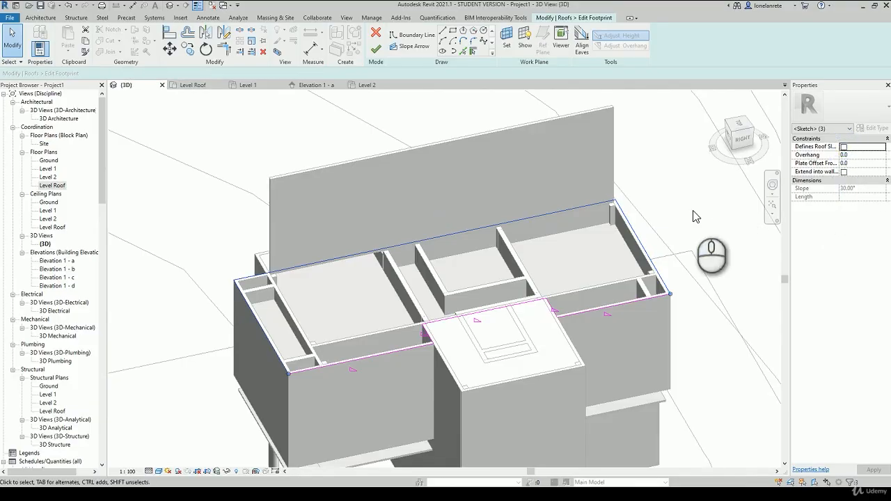
{"action": "left_click", "coordinate": [376, 48]}
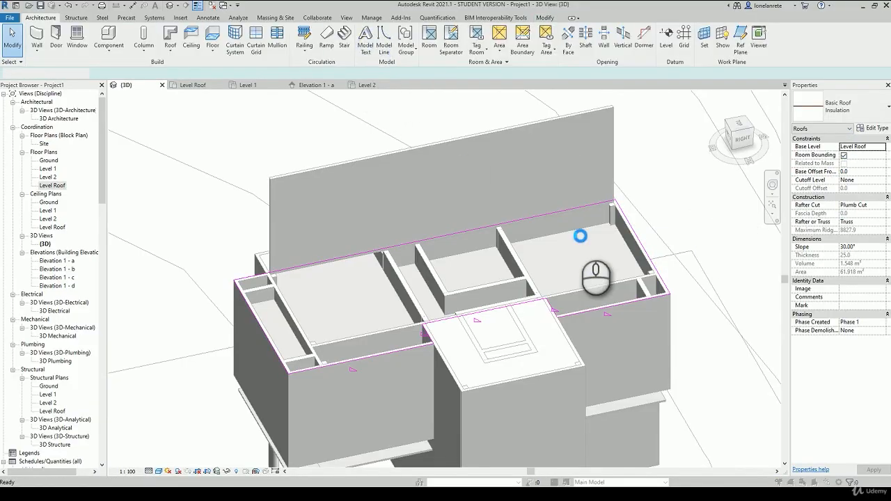
{"action": "left_click", "coordinate": [513, 248]}
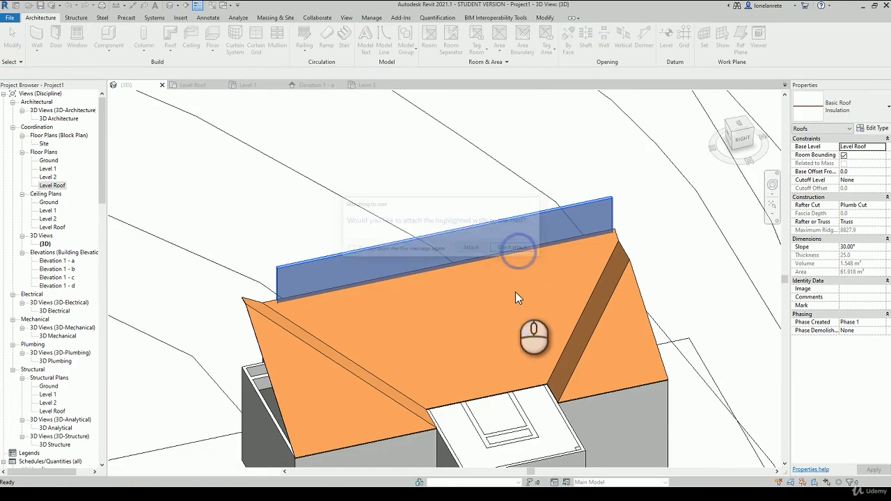
Step: Edit the roof's footprint and remove the slope from the two outer front lines and the two short recess lines, leaving the recessed middle line sloped
{"action": "middle_click_drag", "start_coordinate": [515, 294], "coordinate": [578, 271], "text": "shift"}
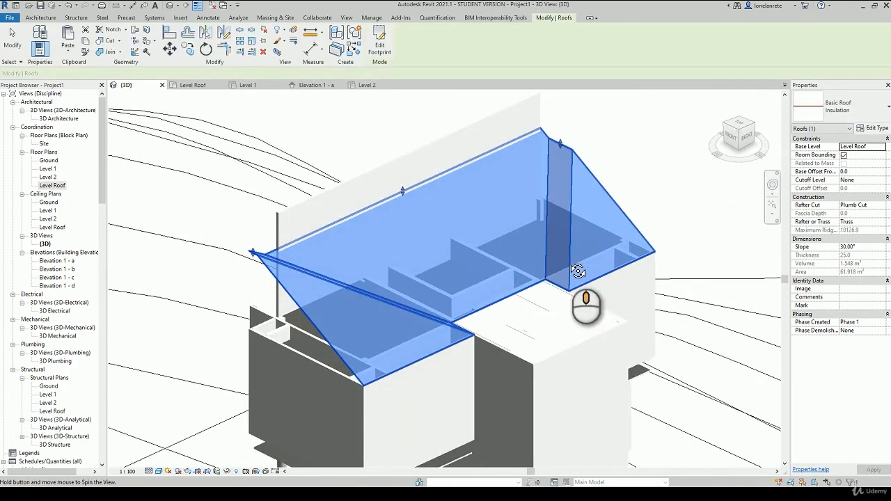
{"action": "left_click", "coordinate": [379, 45]}
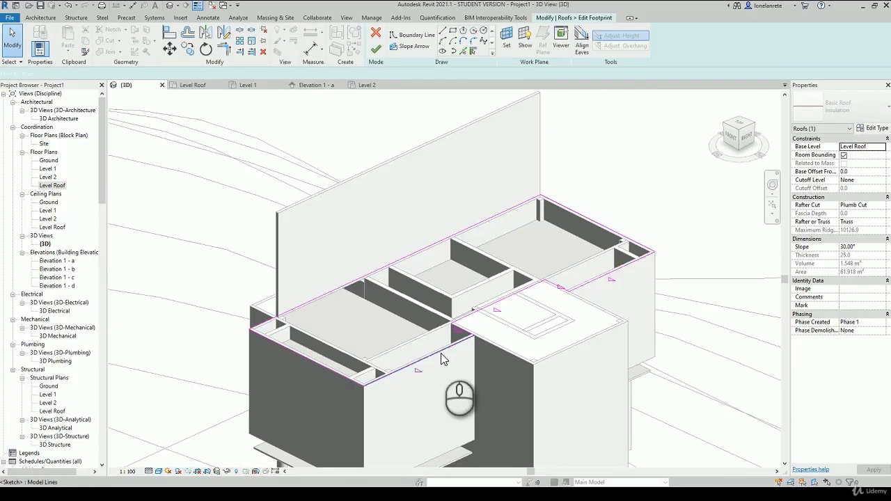
{"action": "scroll", "coordinate": [480, 332], "scroll_direction": "up", "scroll_amount": 4}
{"action": "left_click", "coordinate": [450, 331], "text": "ctrl"}
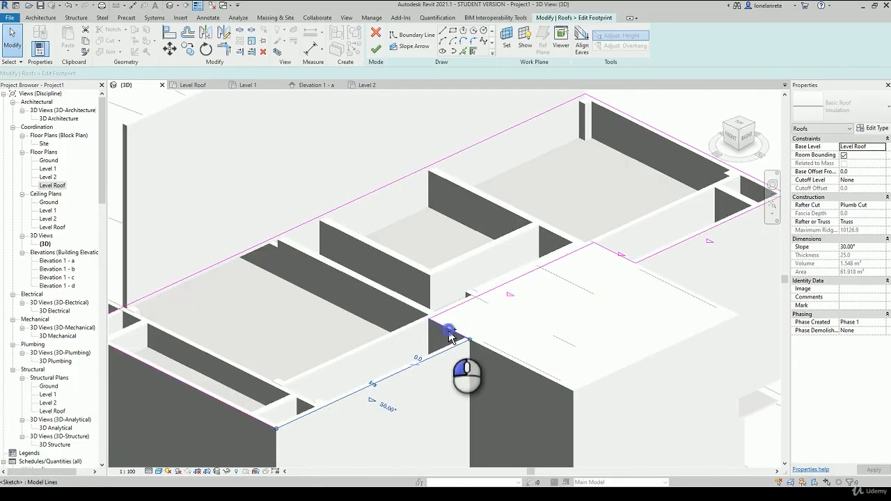
{"action": "left_click", "coordinate": [625, 262], "text": "ctrl"}
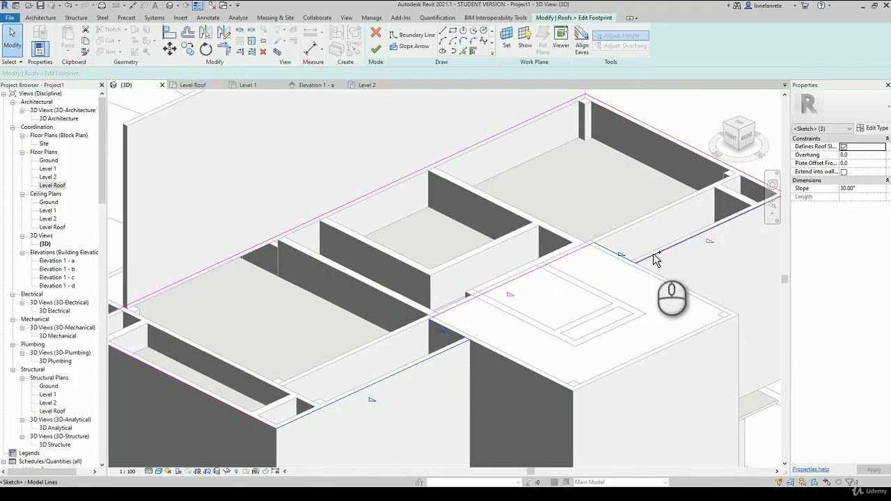
{"action": "left_click", "coordinate": [653, 252], "text": "ctrl"}
{"action": "scroll", "coordinate": [567, 317], "scroll_direction": "down", "scroll_amount": 1}
{"action": "scroll", "coordinate": [567, 317], "scroll_direction": "down", "scroll_amount": 1}
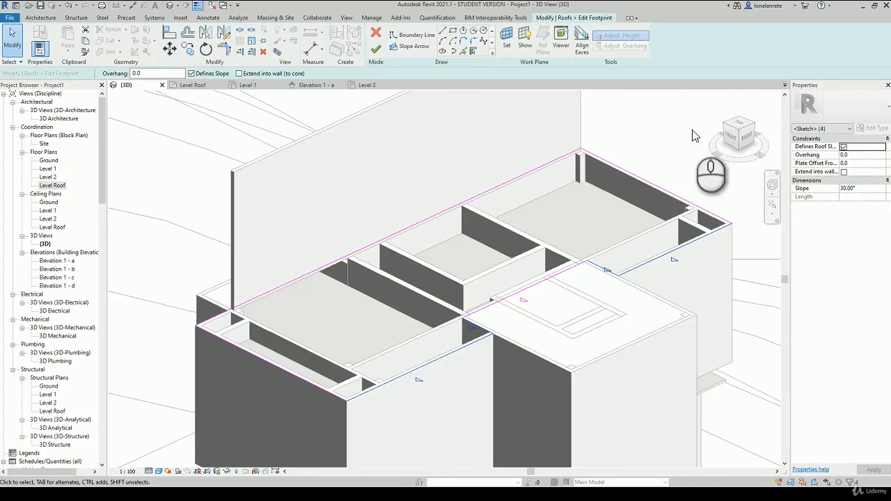
{"action": "left_click", "coordinate": [844, 148]}
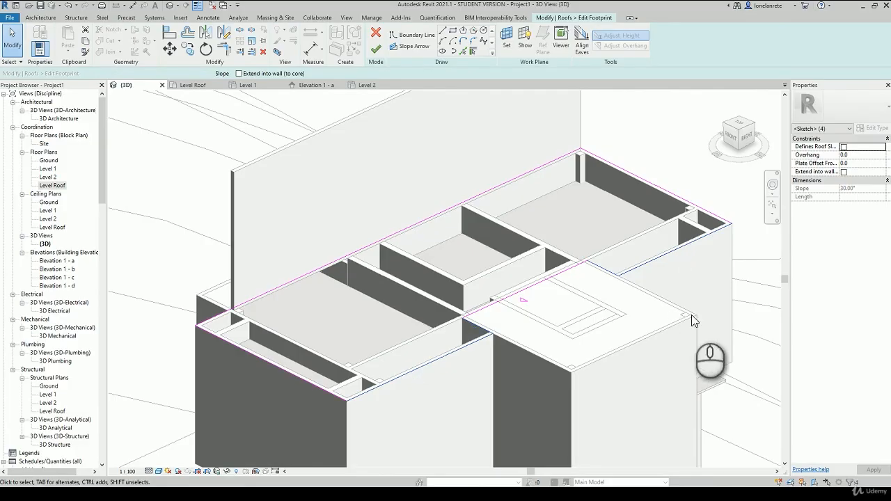
Step: Finish the footprint without attaching the highlighted walls, and inspect the single-slope roof in 3D
{"action": "left_click", "coordinate": [376, 49]}
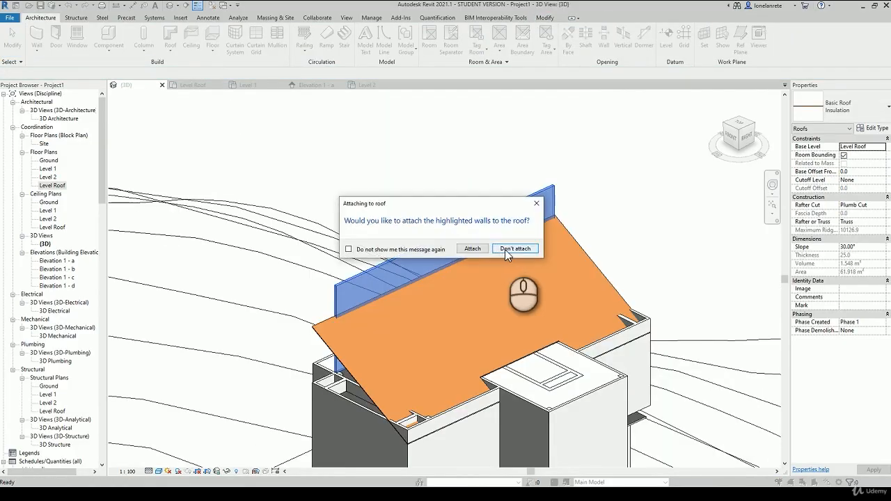
{"action": "left_click", "coordinate": [505, 249]}
{"action": "middle_click_drag", "start_coordinate": [505, 249], "coordinate": [533, 245], "text": "shift"}
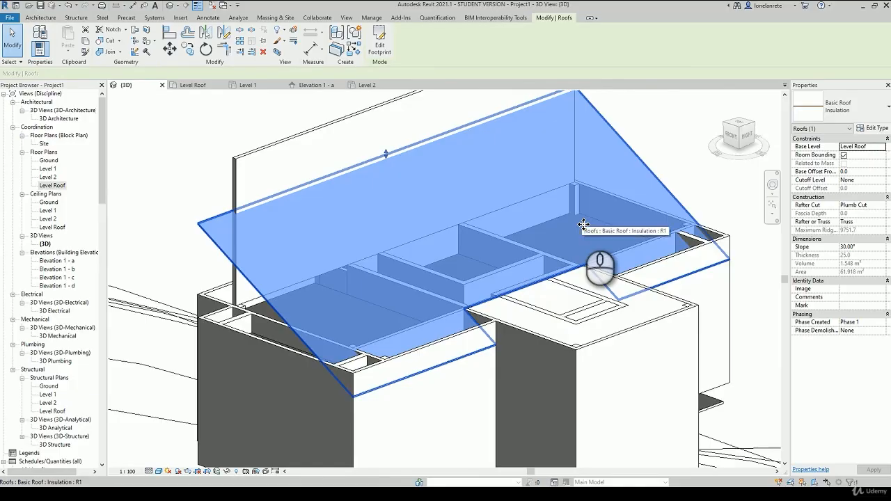
{"action": "middle_click_drag", "start_coordinate": [583, 224], "coordinate": [553, 238]}
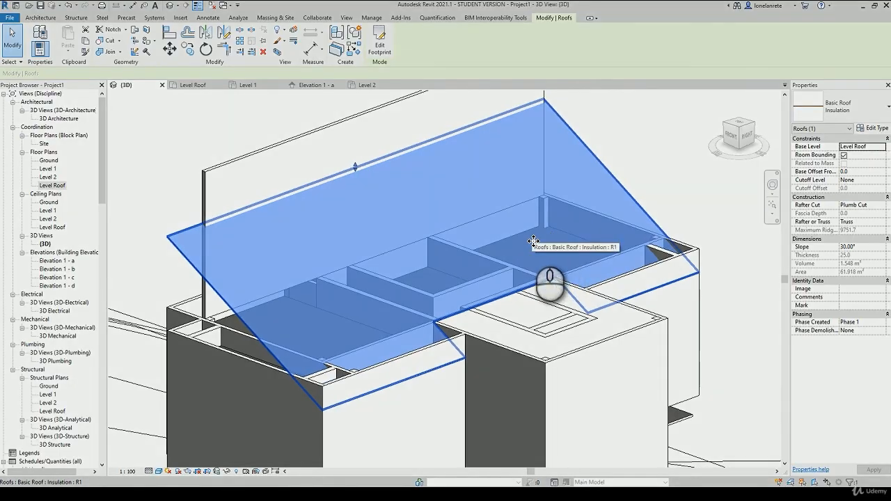